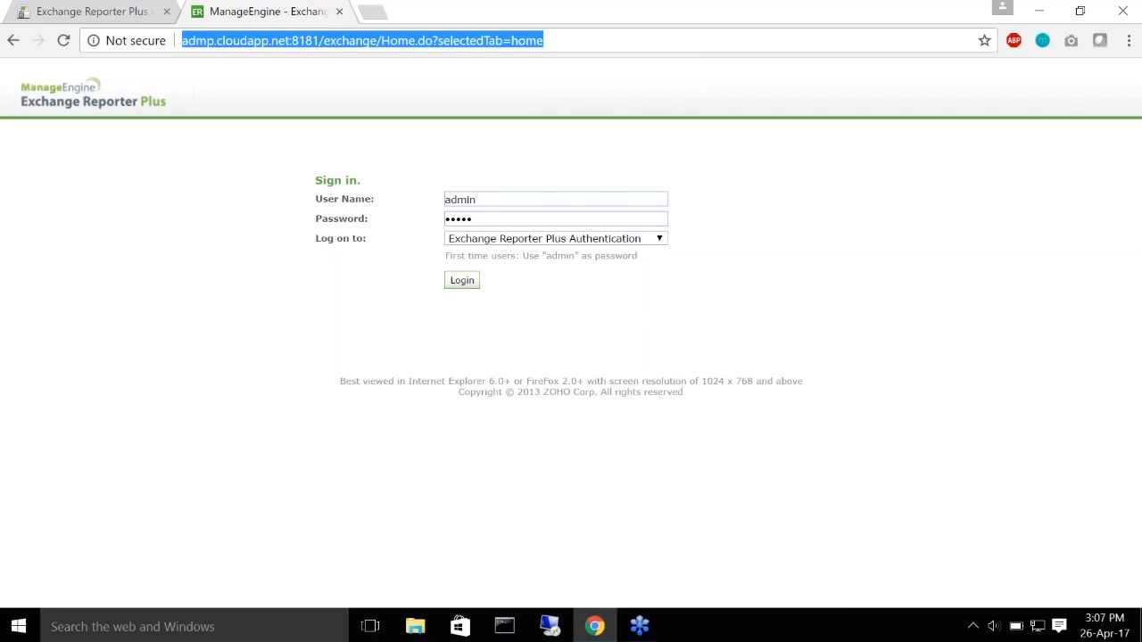
# Step: Sign in to the console to load the Home dashboard with health, storage and mailbox charts
pyautogui.click(489, 200)
pyautogui.moveTo(489, 200); pyautogui.dragTo(427, 201)
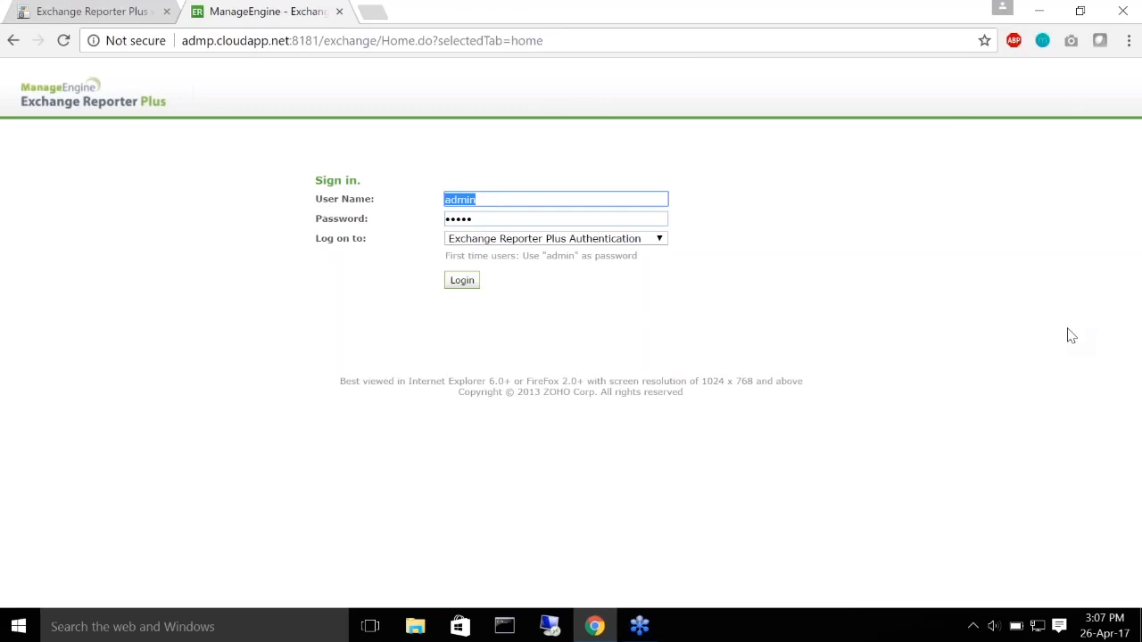
pyautogui.click(906, 283)
pyautogui.click(462, 284)
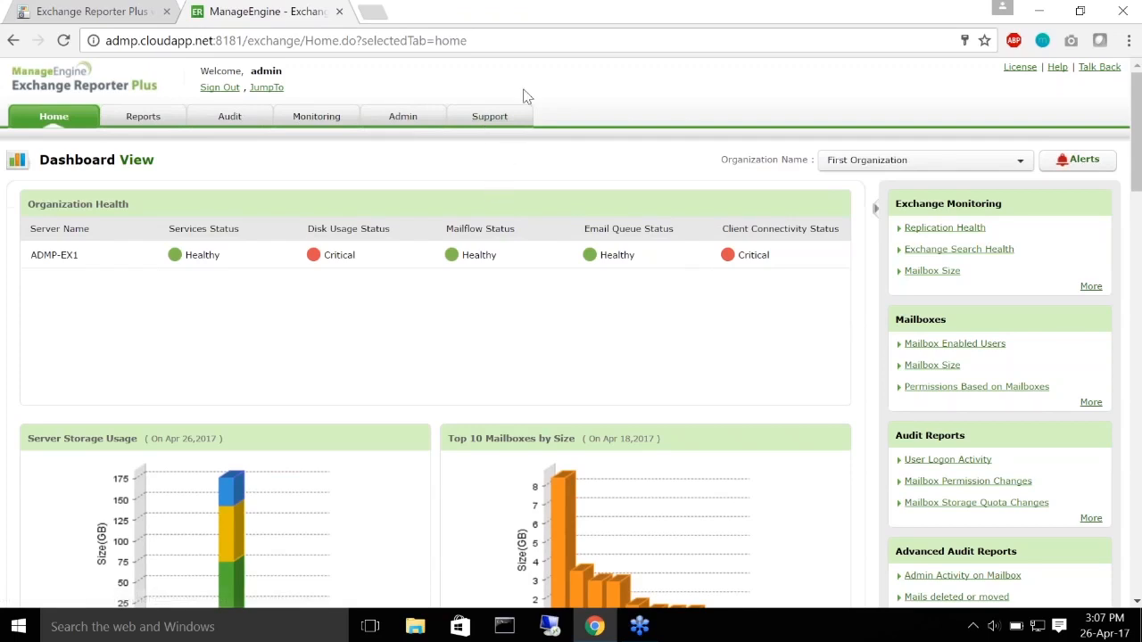
pyautogui.scroll(-9, 505, 170)
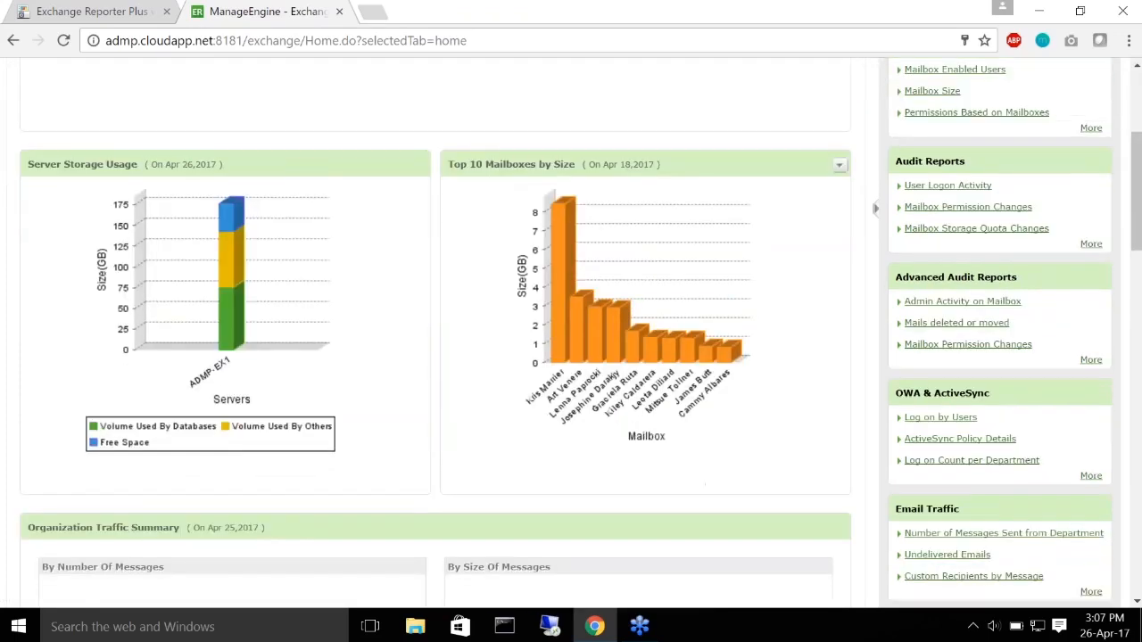
pyautogui.scroll(10, 505, 178)
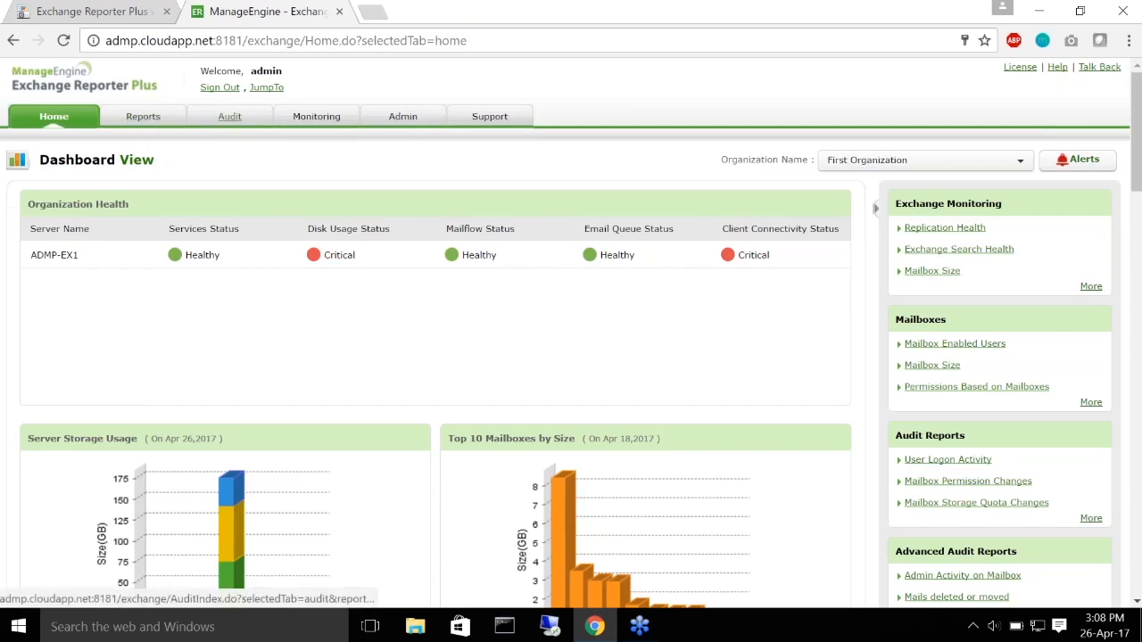
# Step: Open the Audit tab to list Mailbox Logon, Permissions, Properties and Database Changes reports
pyautogui.click(232, 121)
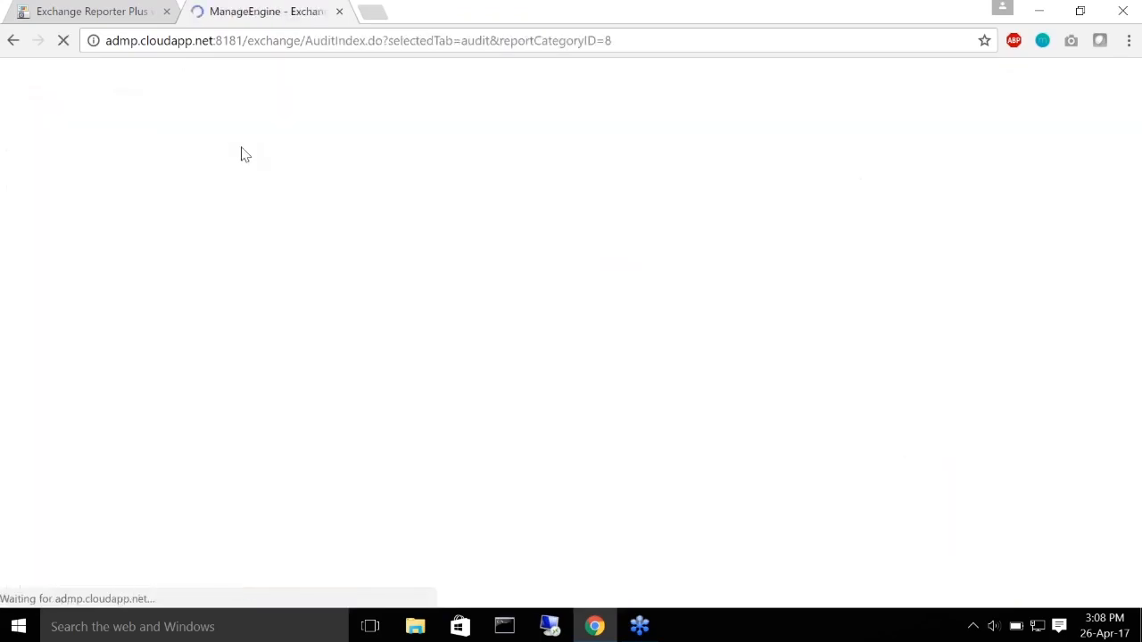
pyautogui.moveTo(243, 152)
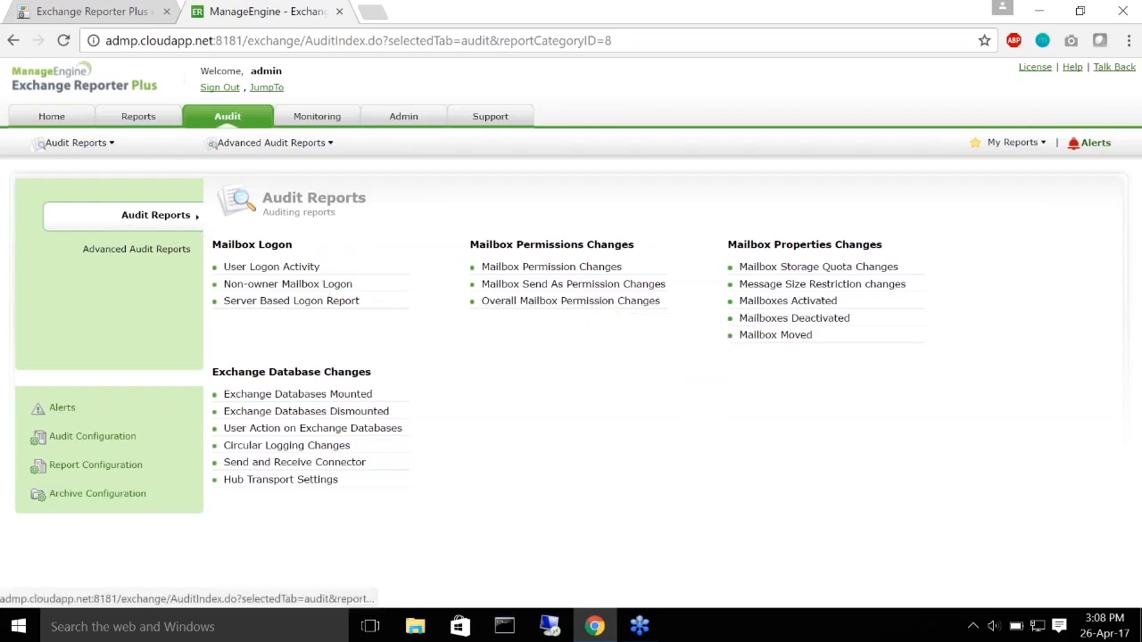
# Step: Toggle between Advanced Audit Reports and Audit Reports, ending on Advanced Audit Reports
pyautogui.click(135, 259)
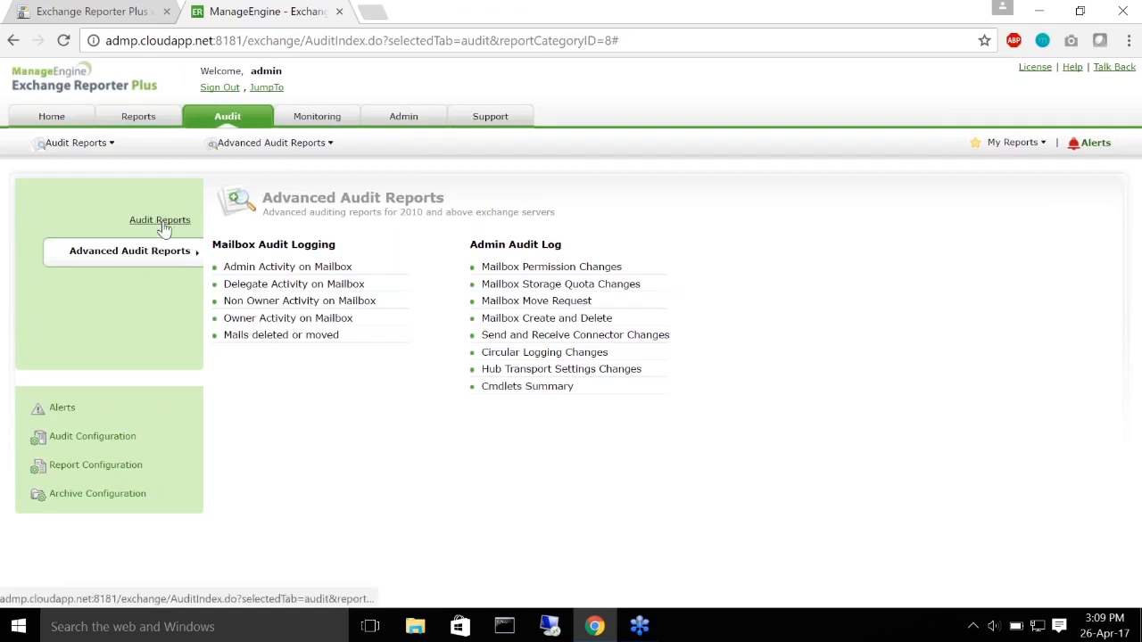
pyautogui.click(161, 223)
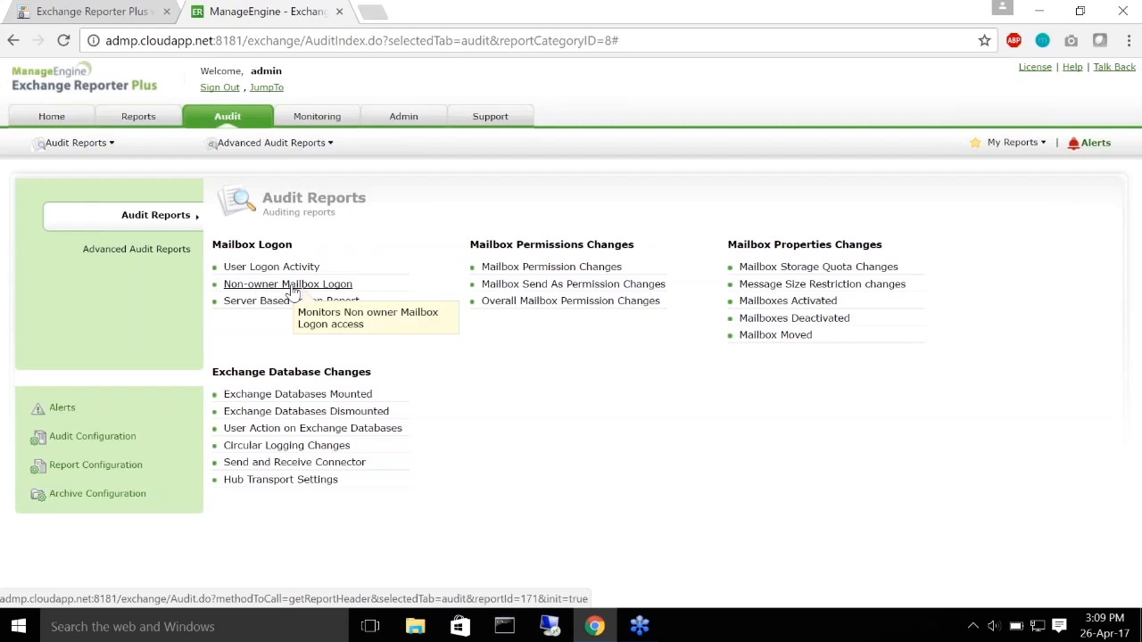
pyautogui.click(100, 255)
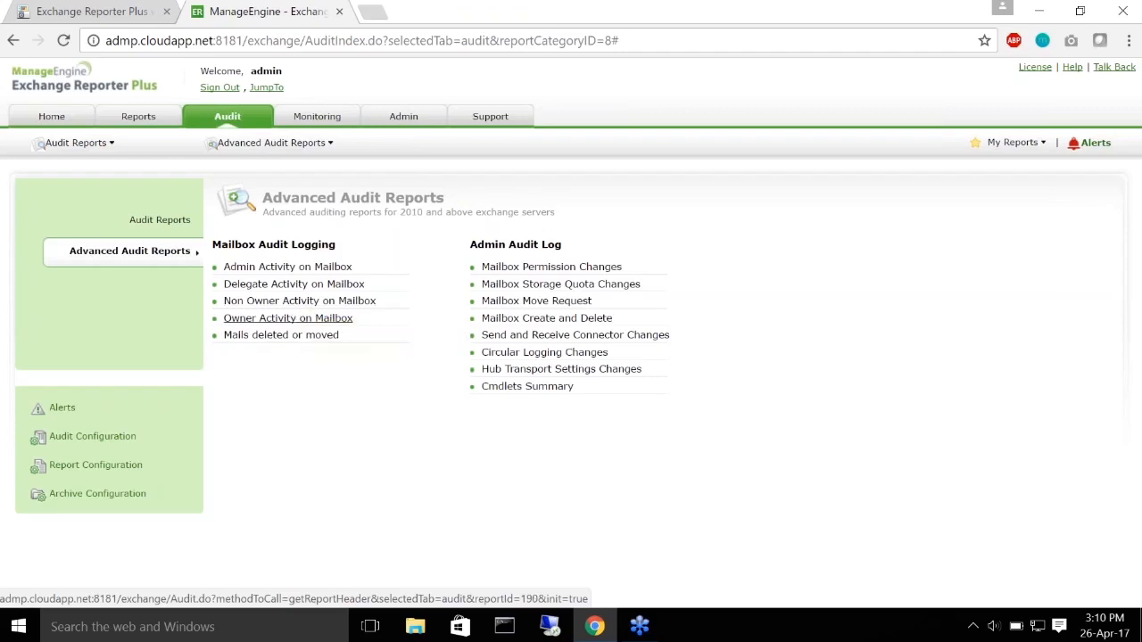
# Step: Return to the Audit Reports listing from the left navigation panel
pyautogui.click(160, 220)
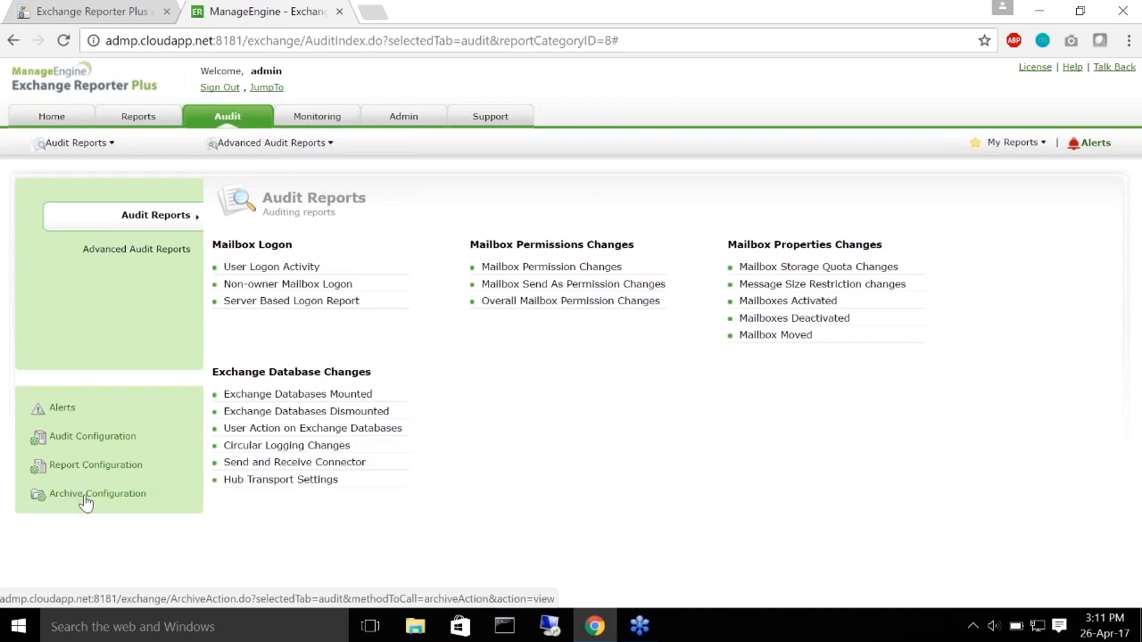
# Step: Look over the Report Configuration and Audit Configuration pages, then return to Audit
pyautogui.click(74, 464)
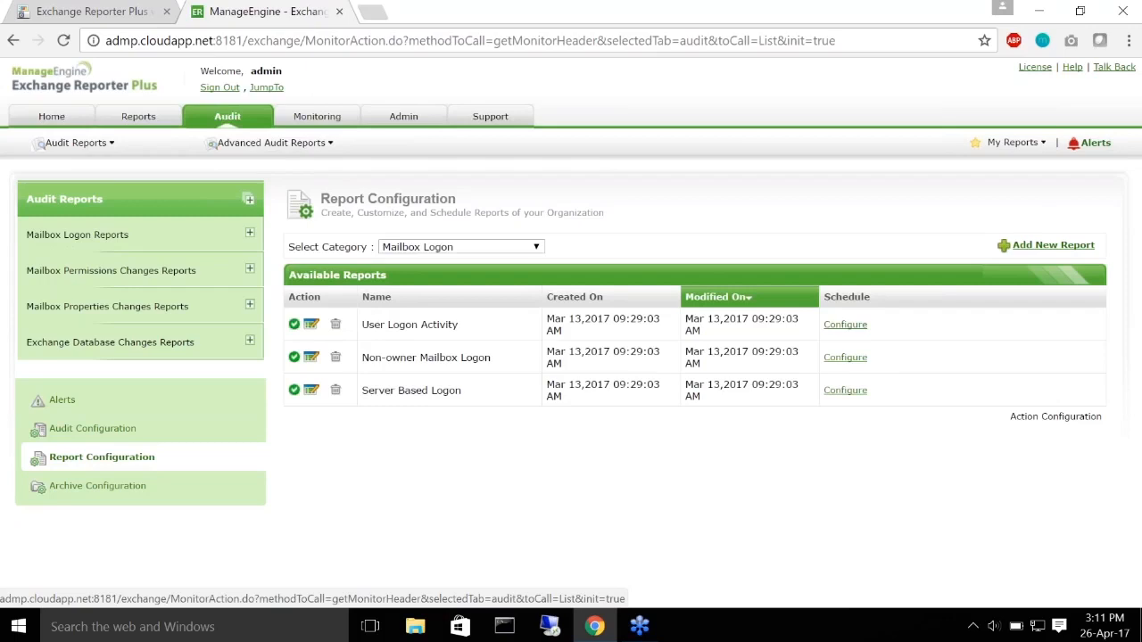
pyautogui.click(81, 437)
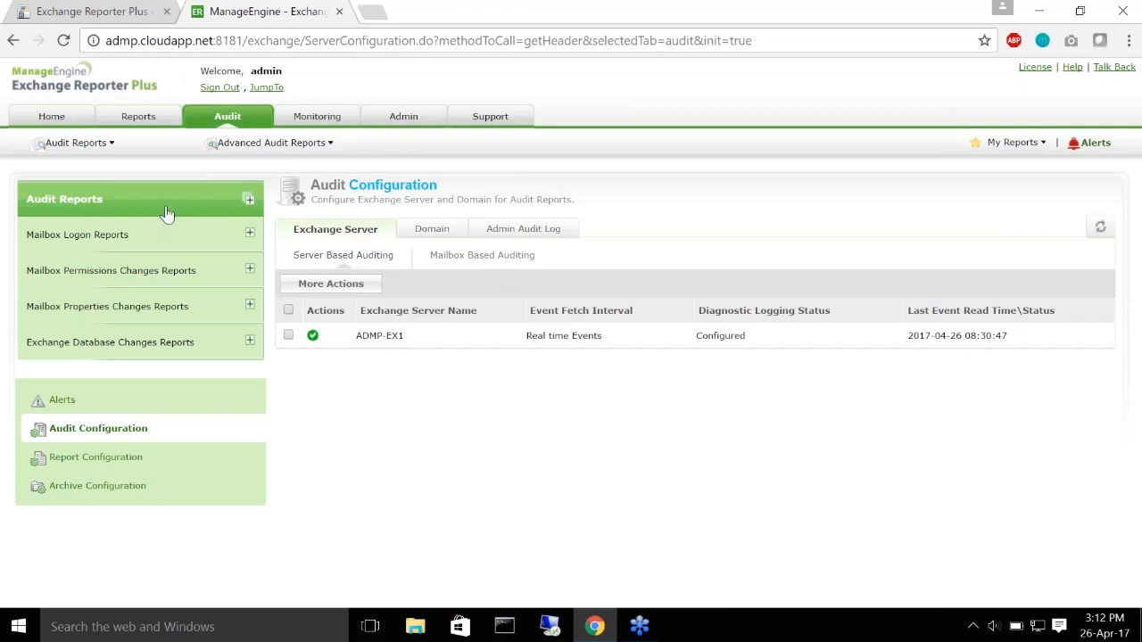
pyautogui.click(228, 116)
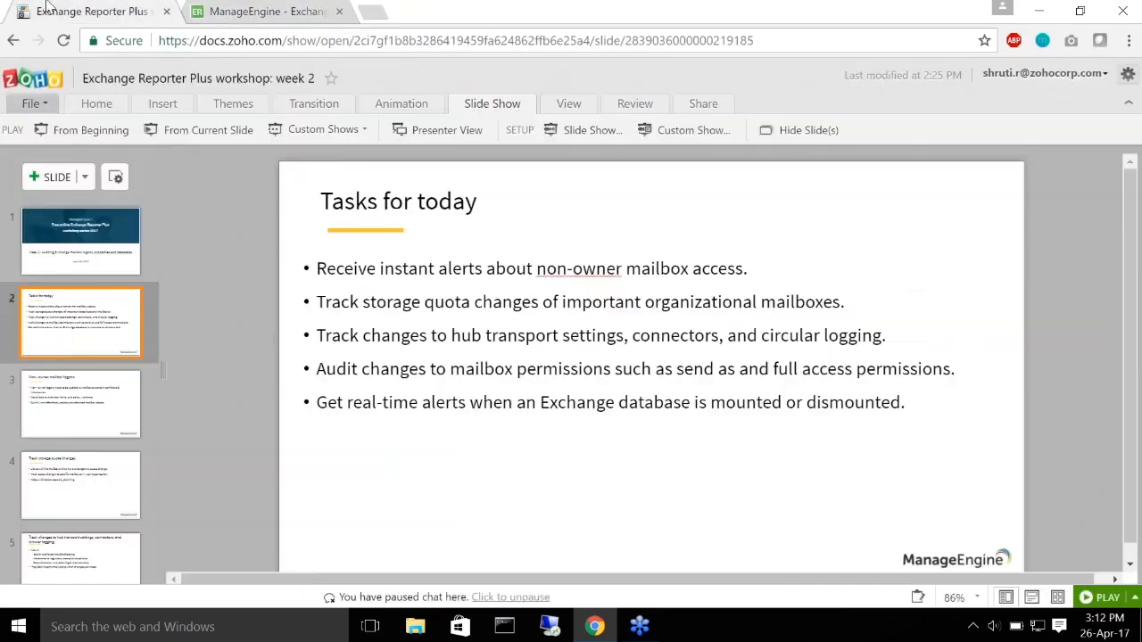
# Step: Play the workshop slides from the current slide and advance to the next one
pyautogui.click(44, 8)
pyautogui.click(197, 133)
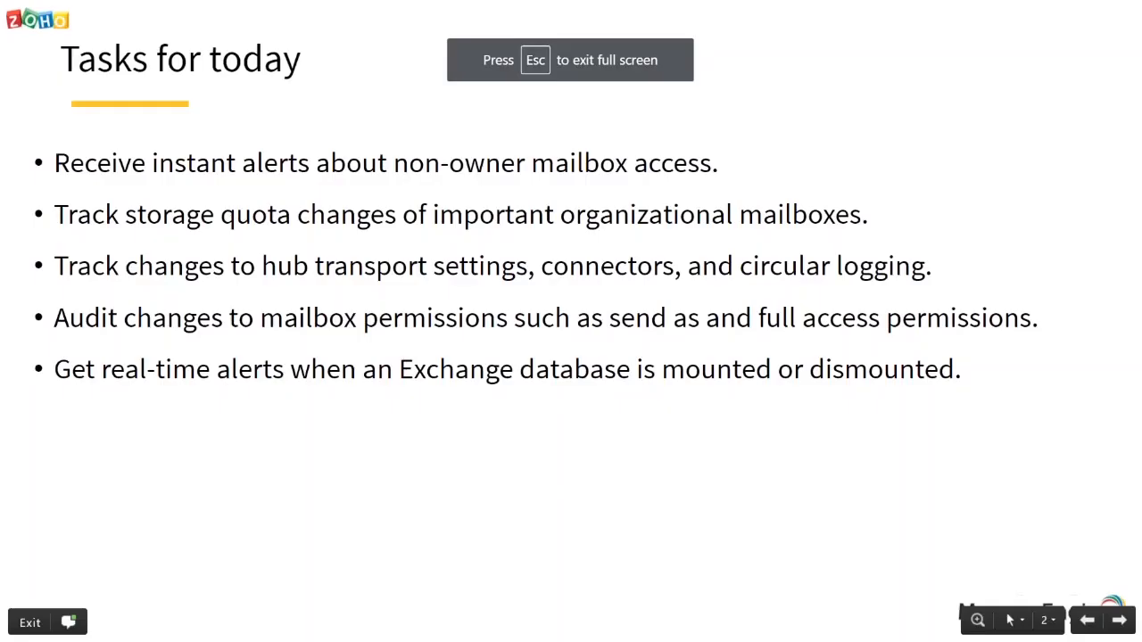
pyautogui.press('Right')
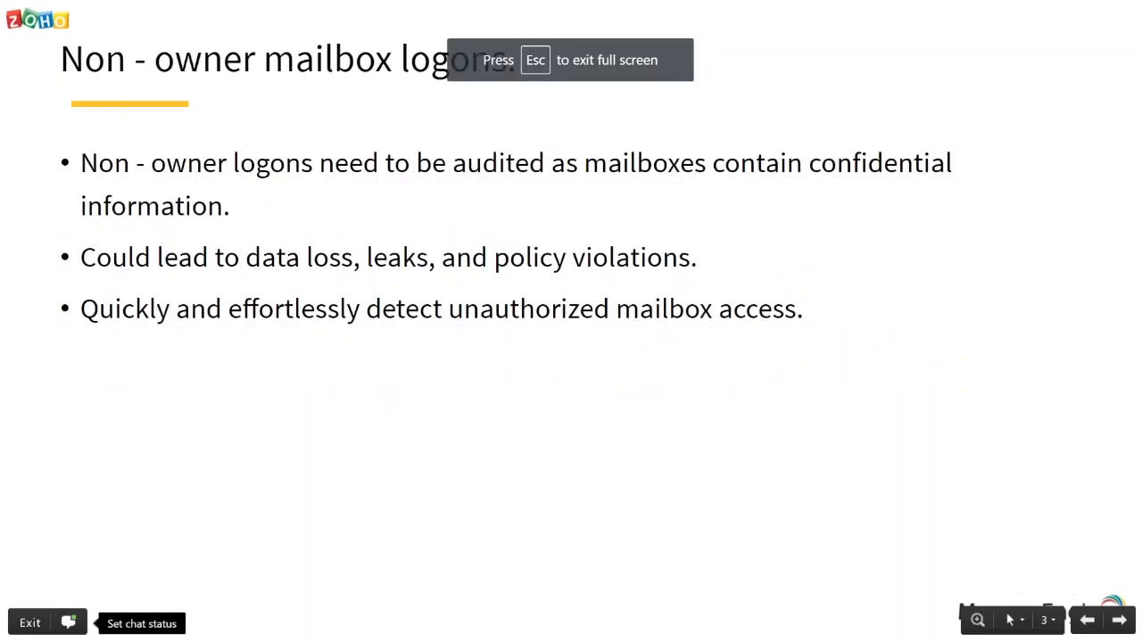
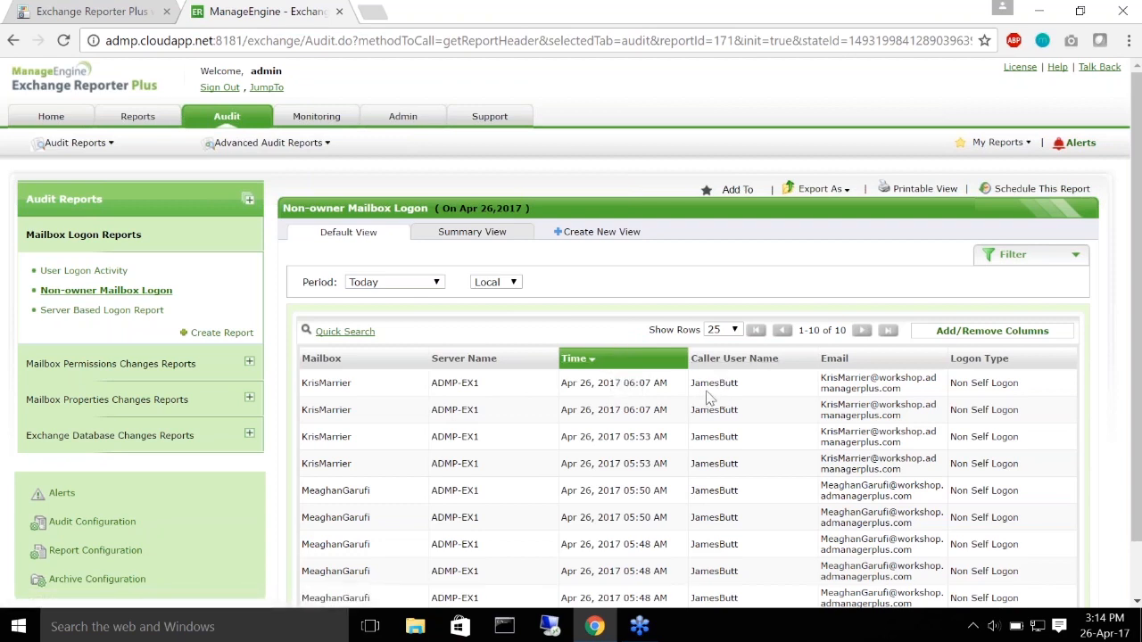
pyautogui.moveTo(694, 386); pyautogui.dragTo(742, 384)
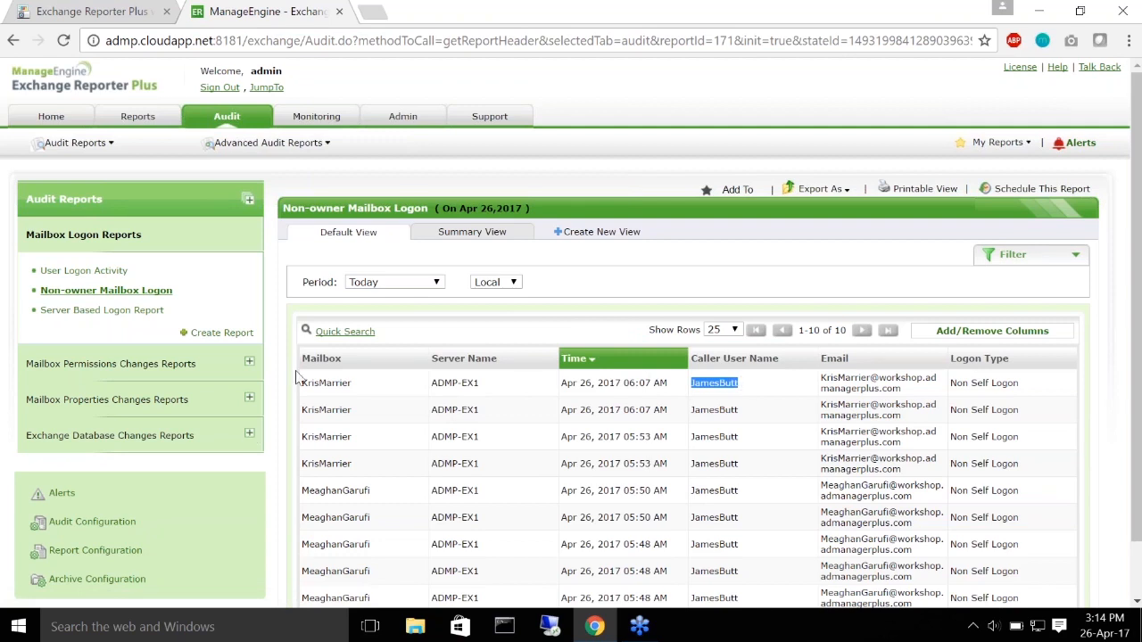
pyautogui.moveTo(303, 386); pyautogui.dragTo(353, 383)
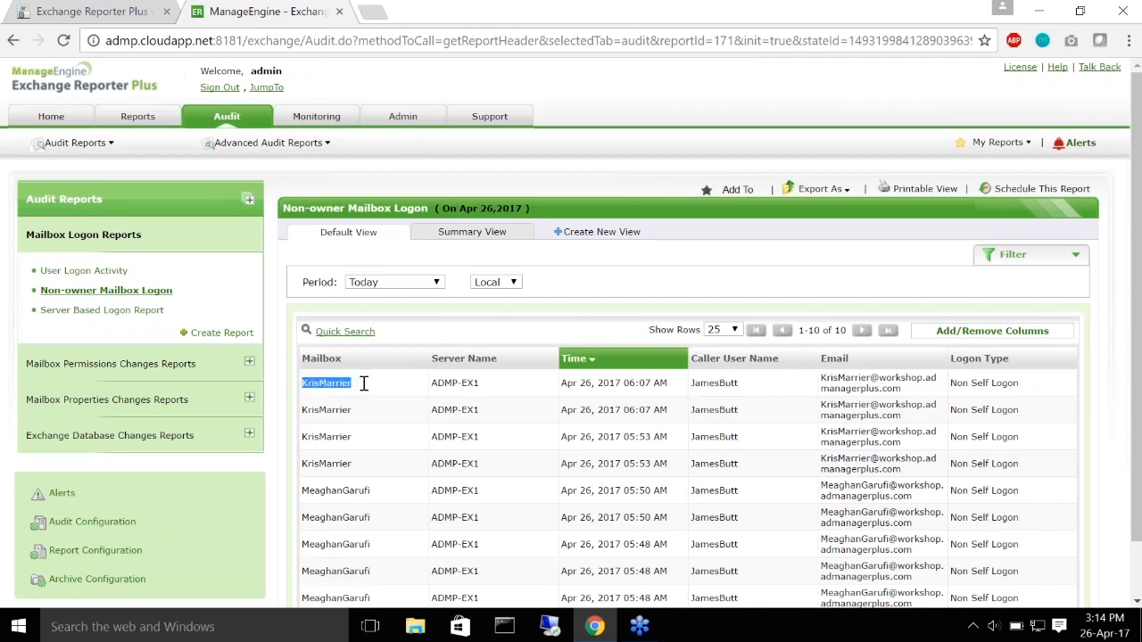
pyautogui.click(566, 390)
pyautogui.moveTo(564, 383); pyautogui.dragTo(674, 383)
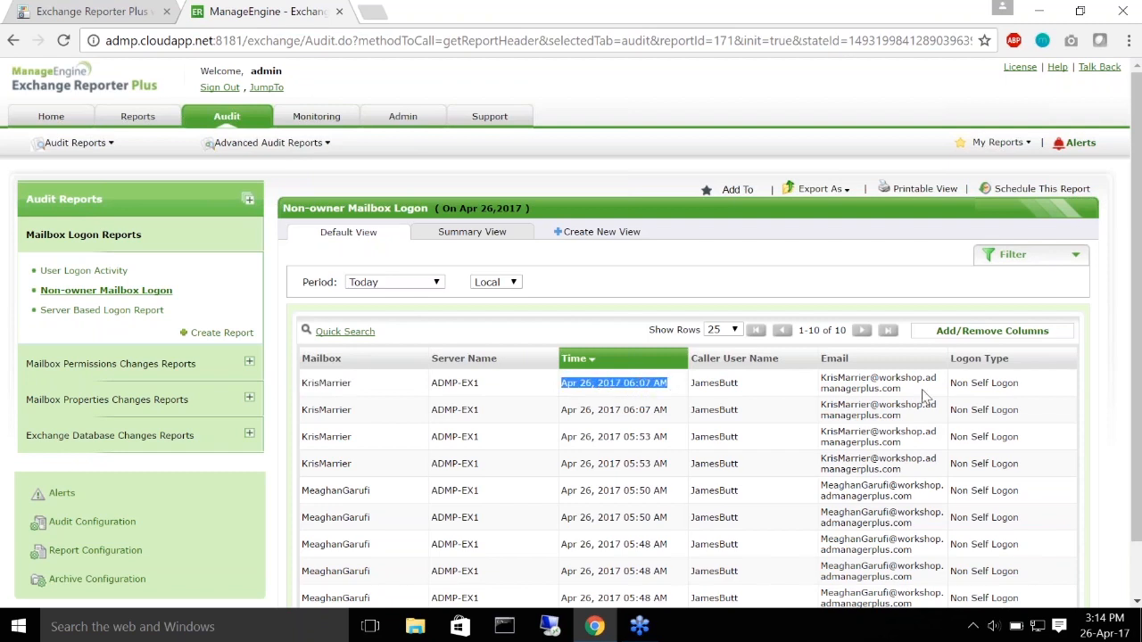
pyautogui.moveTo(951, 383); pyautogui.dragTo(1035, 379)
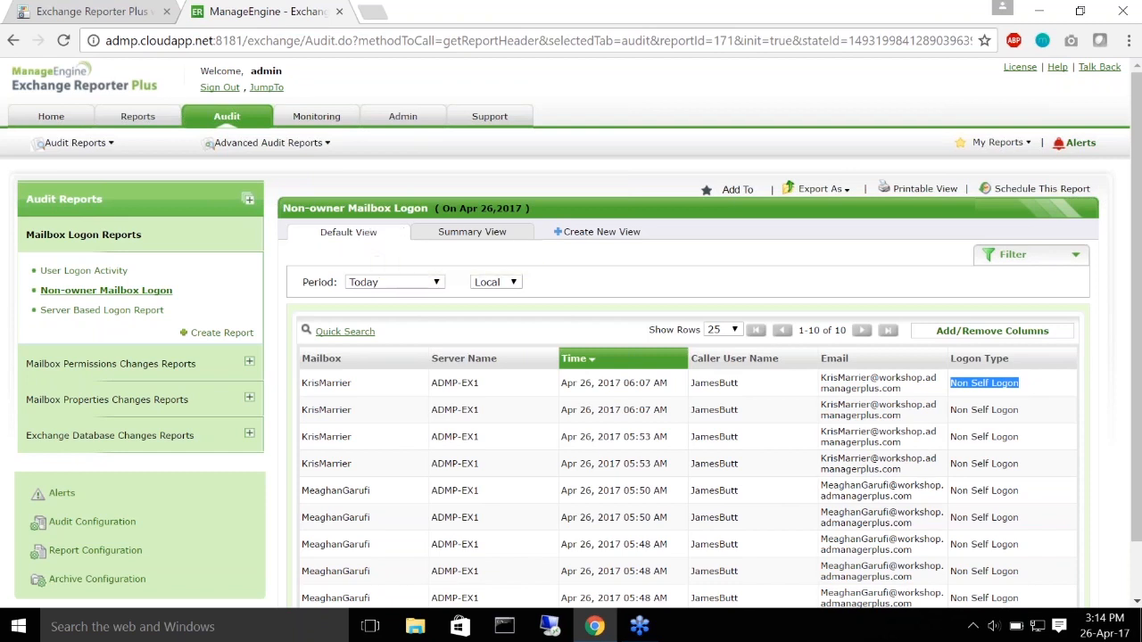
pyautogui.click(744, 453)
pyautogui.scroll(-2, 744, 451)
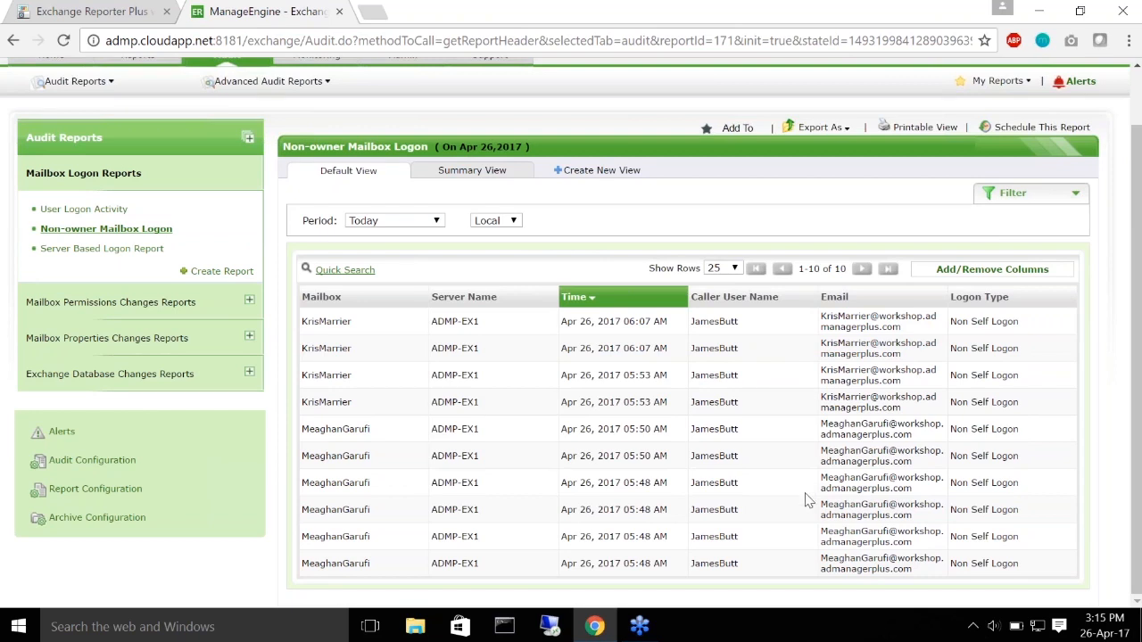
pyautogui.scroll(1, 880, 342)
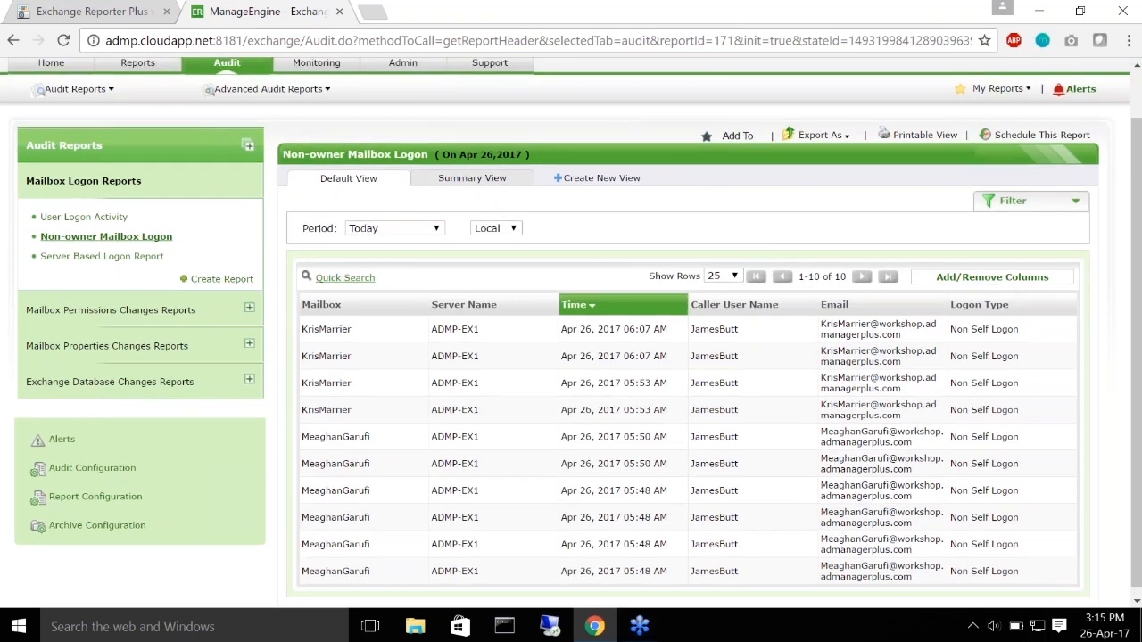
pyautogui.scroll(1, 849, 258)
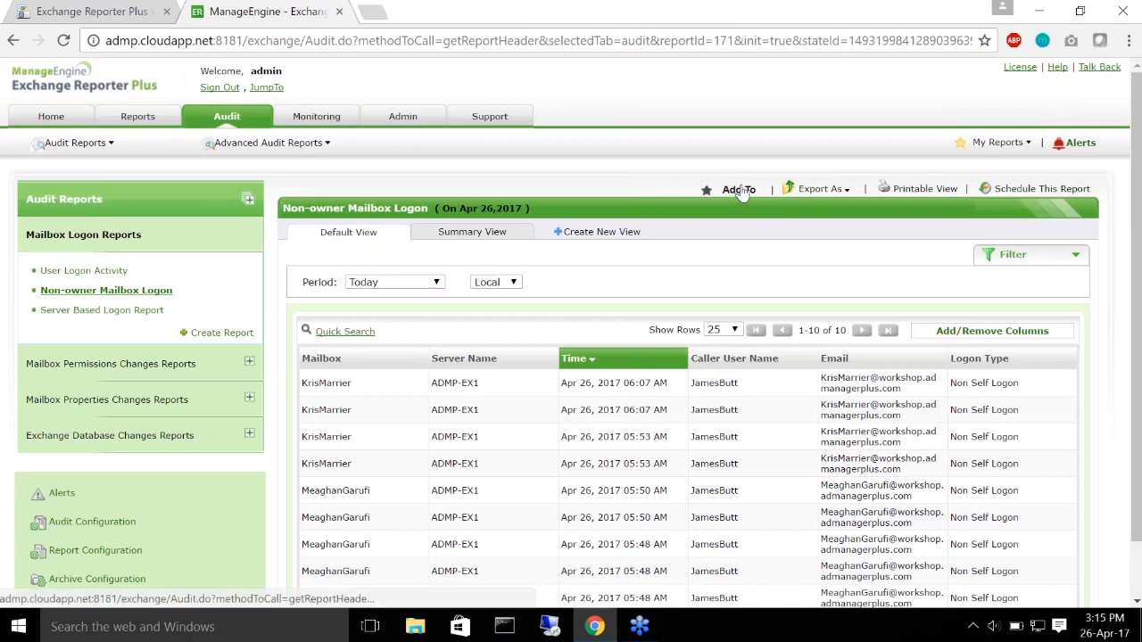
# Step: Bookmark the Non-owner Mailbox Logon report to My Reports under a new 'Mailbox logon reports' category
pyautogui.click(739, 190)
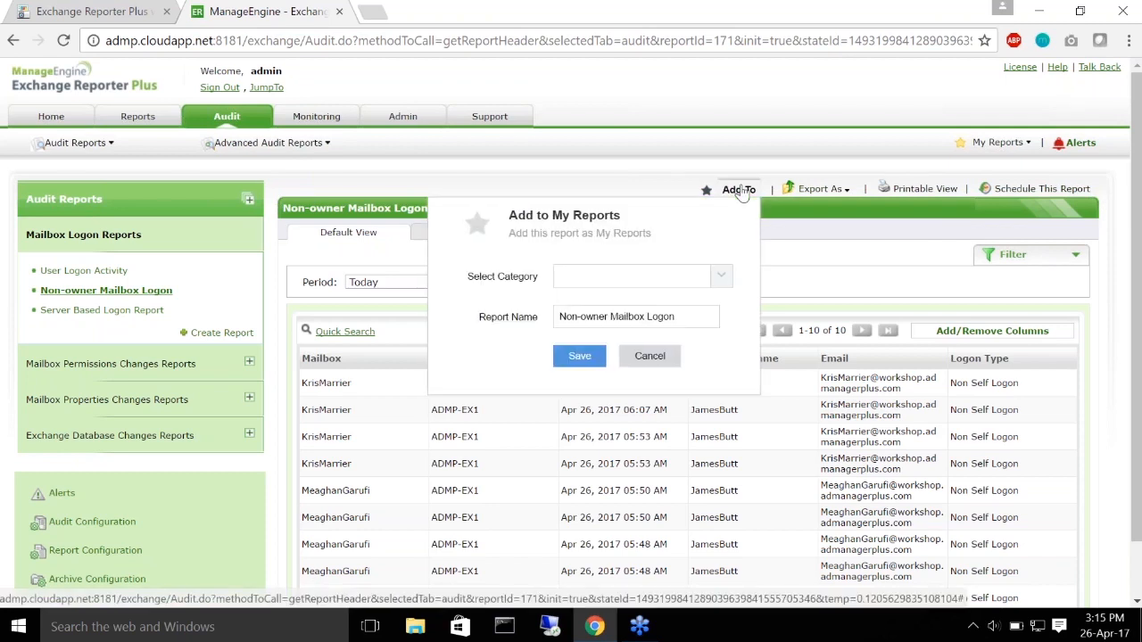
pyautogui.click(718, 277)
pyautogui.click(611, 333)
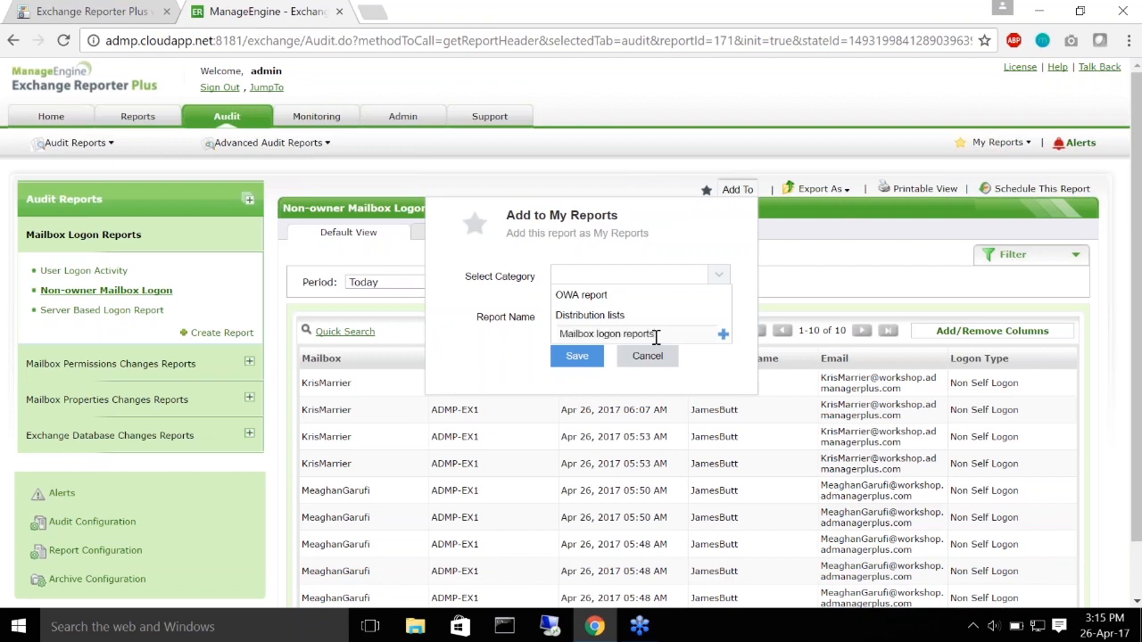
pyautogui.click(723, 334)
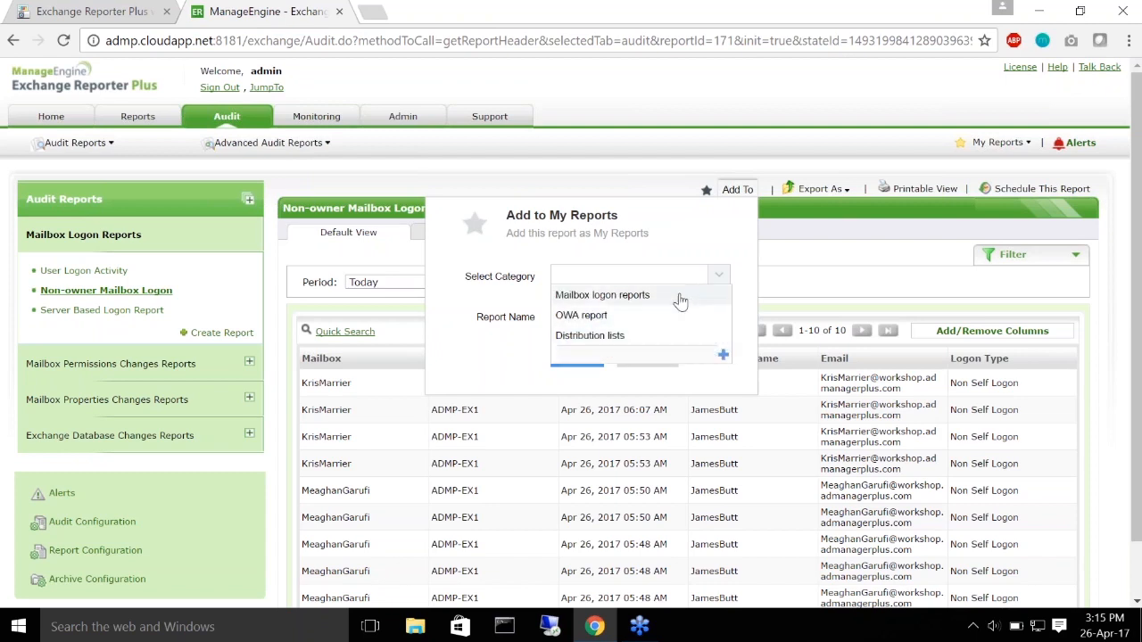
pyautogui.click(623, 295)
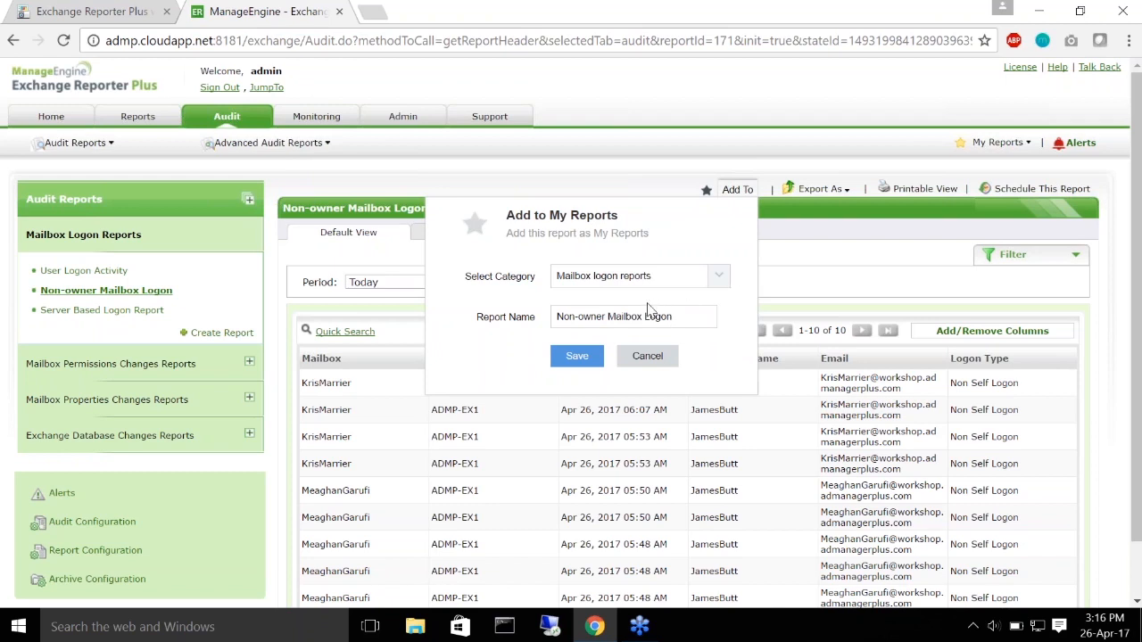
pyautogui.click(576, 356)
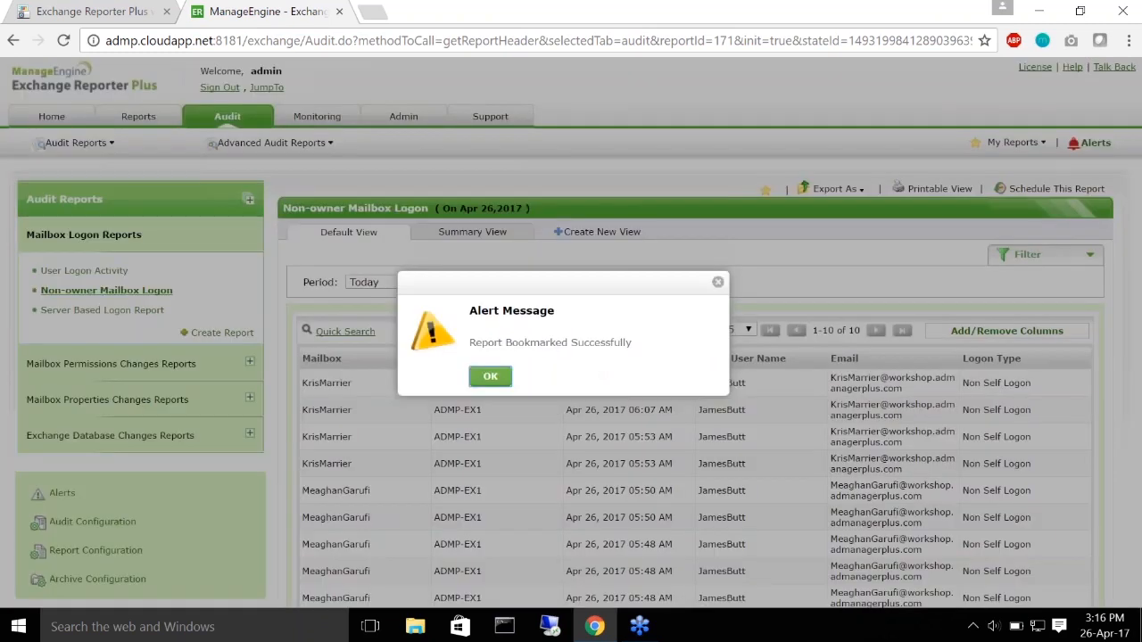
# Step: Open the bookmarked Non-owner Mailbox Logon report from My Reports, check Export As, then open Schedule This Report
pyautogui.click(495, 377)
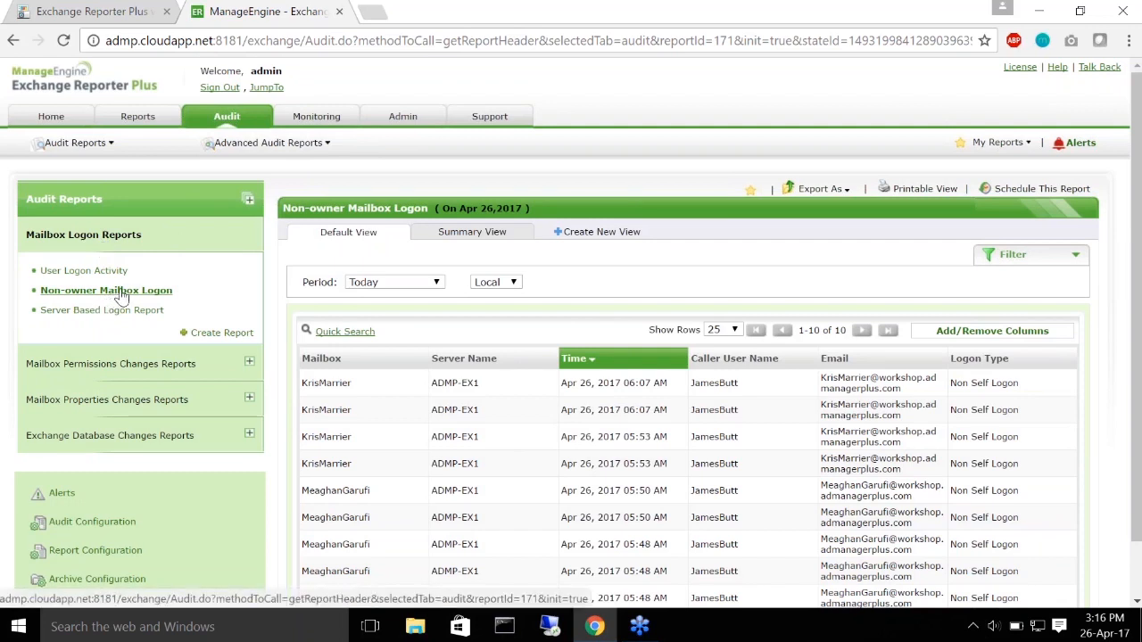
pyautogui.moveTo(985, 144)
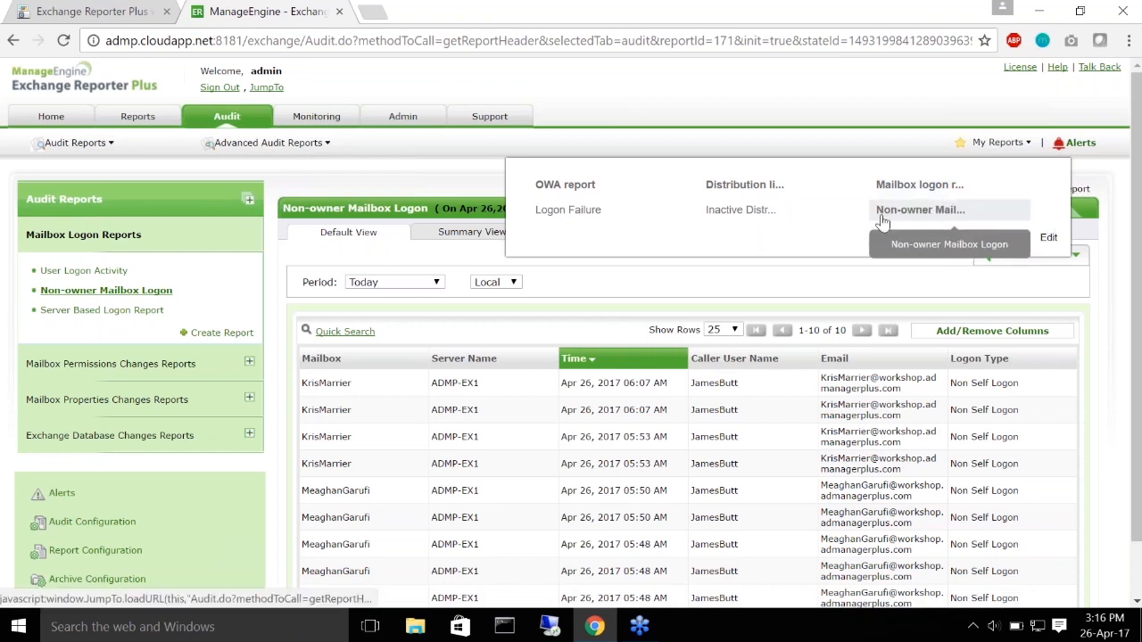
pyautogui.click(964, 214)
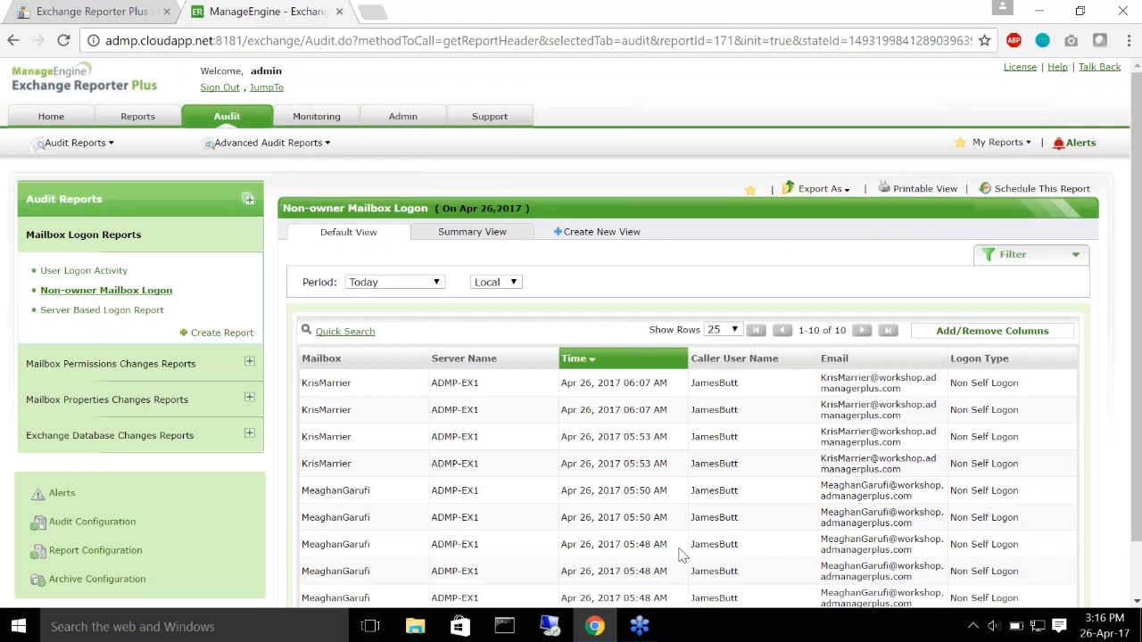
pyautogui.click(819, 188)
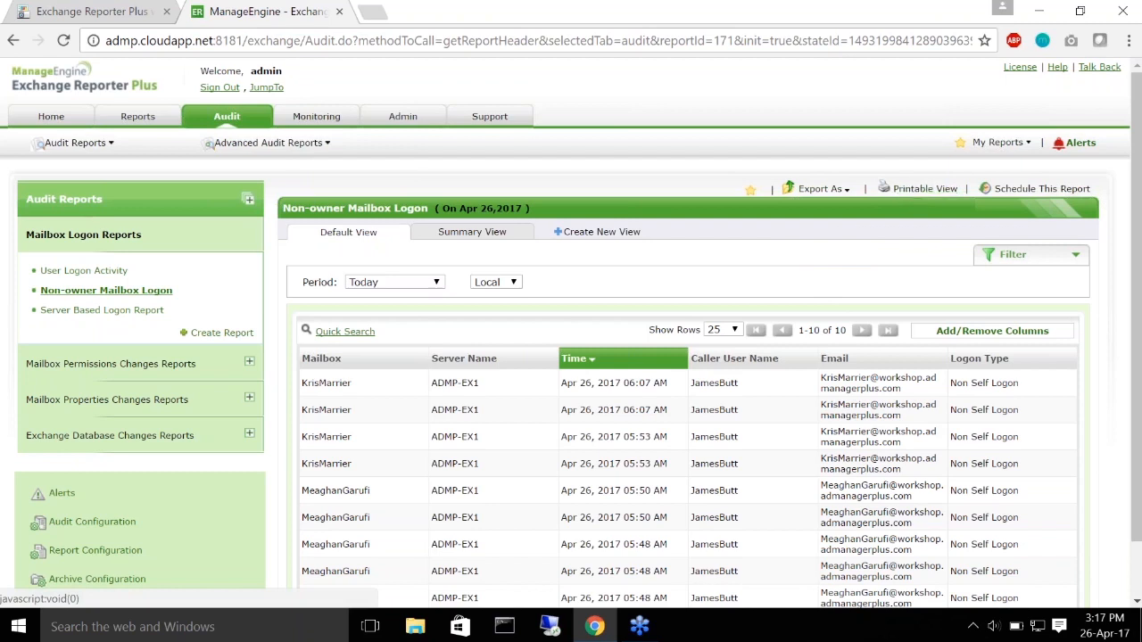
pyautogui.click(1041, 190)
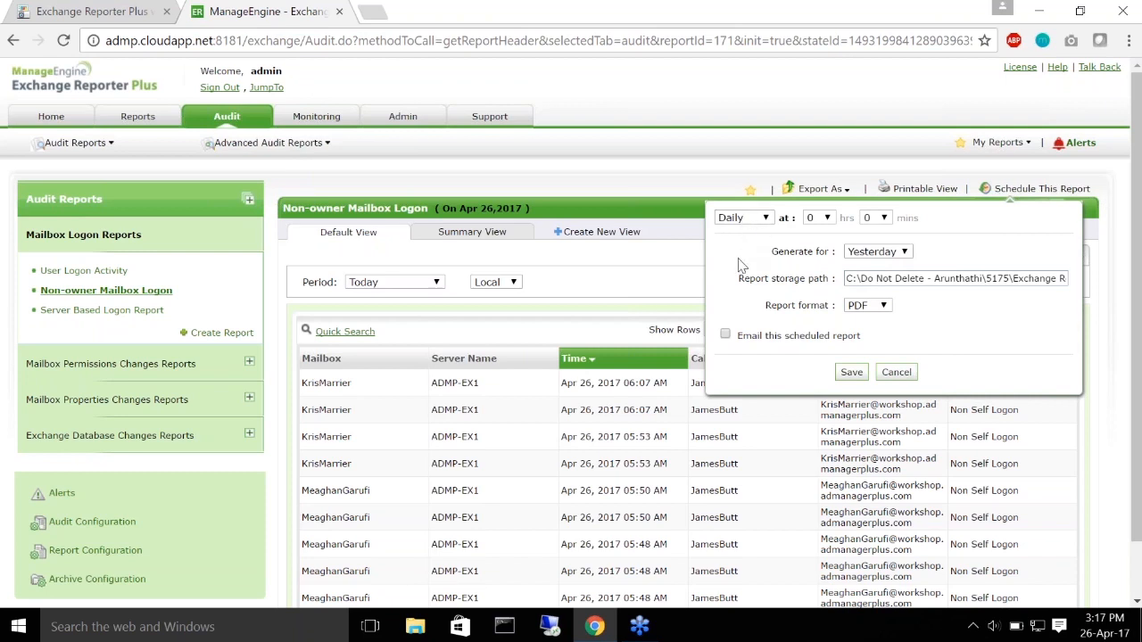
# Step: Review the schedule (Daily, Yesterday, email the report enabled), then cancel without saving
pyautogui.click(842, 142)
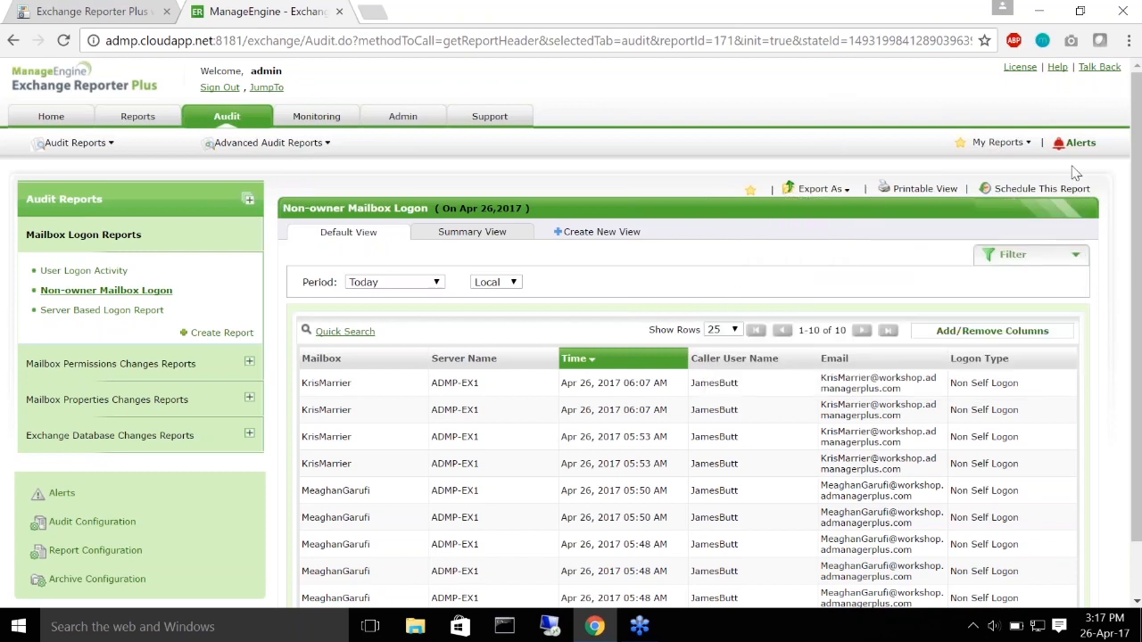
pyautogui.click(1046, 190)
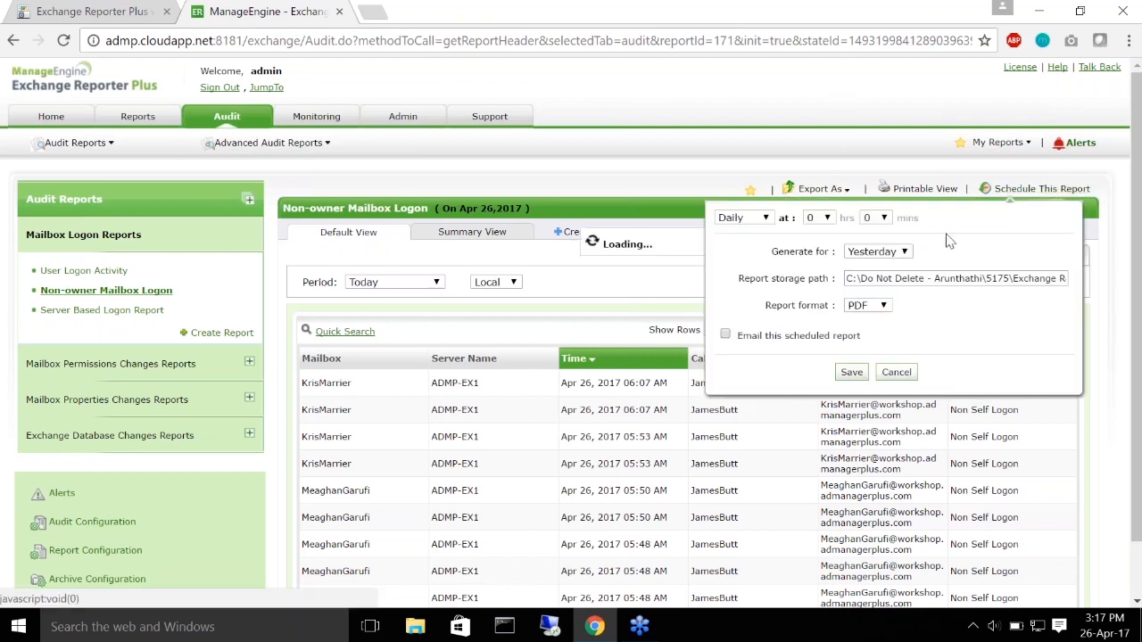
pyautogui.click(754, 218)
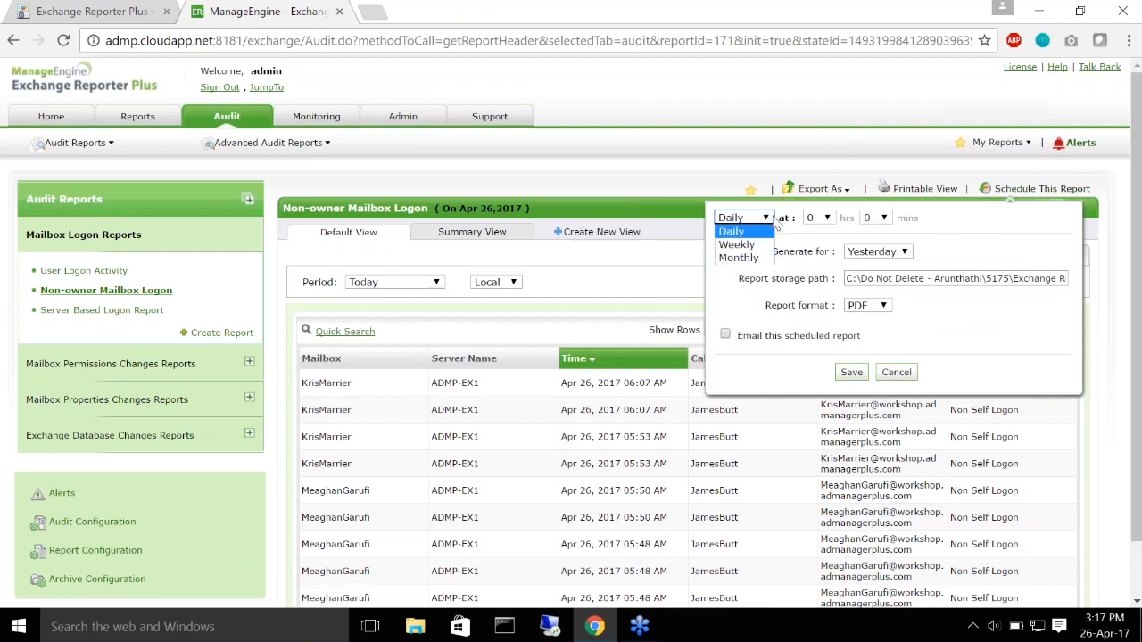
pyautogui.click(972, 279)
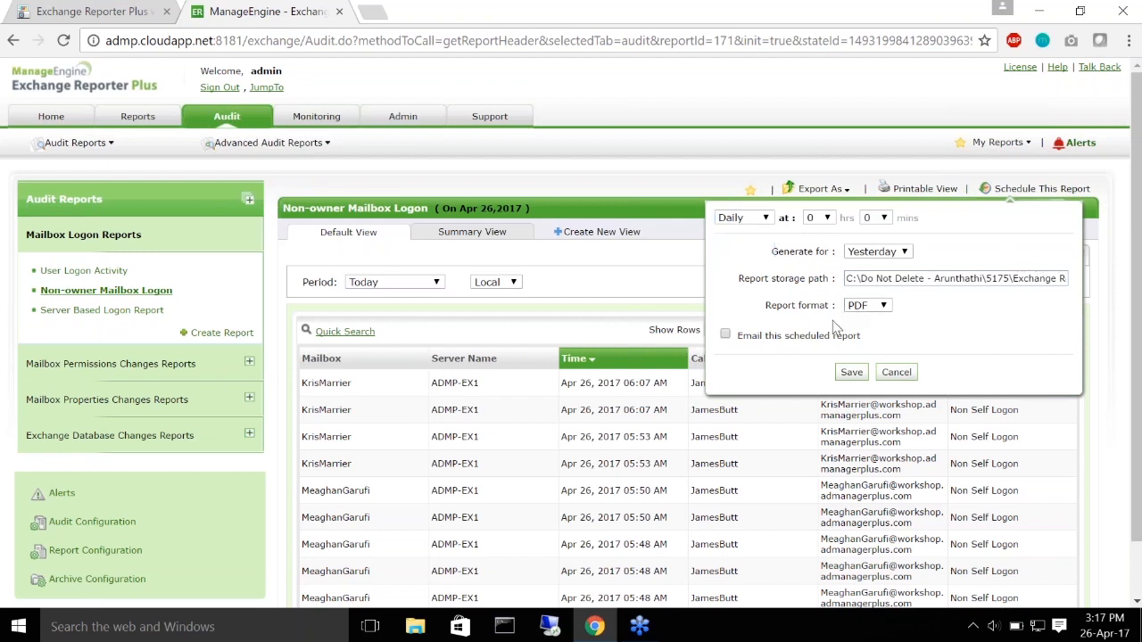
pyautogui.click(905, 254)
pyautogui.click(909, 258)
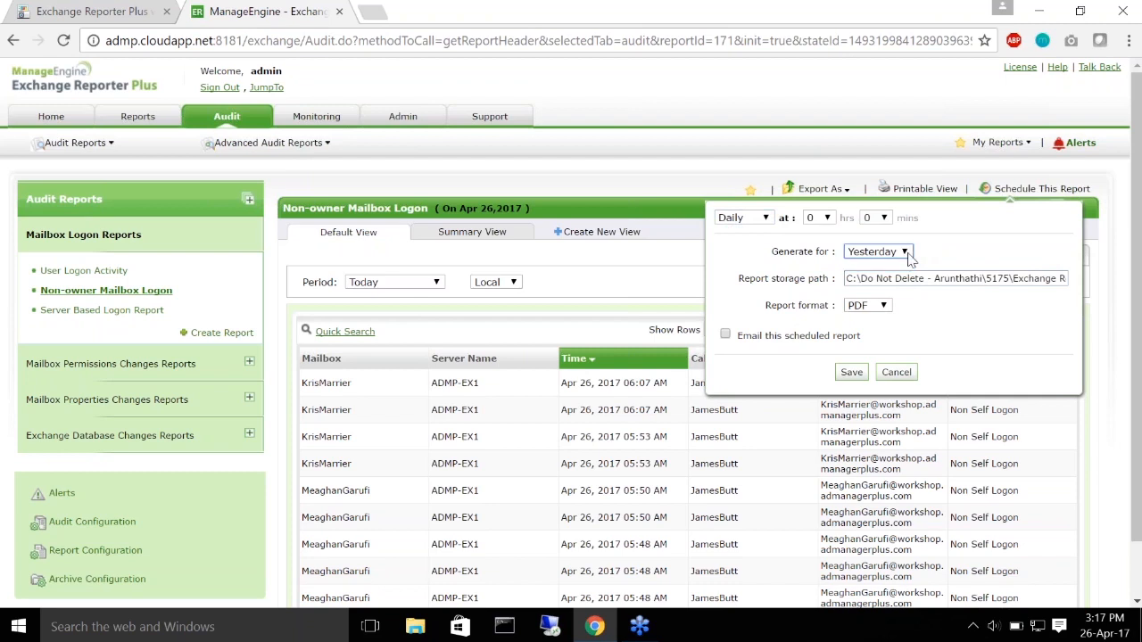
pyautogui.click(726, 336)
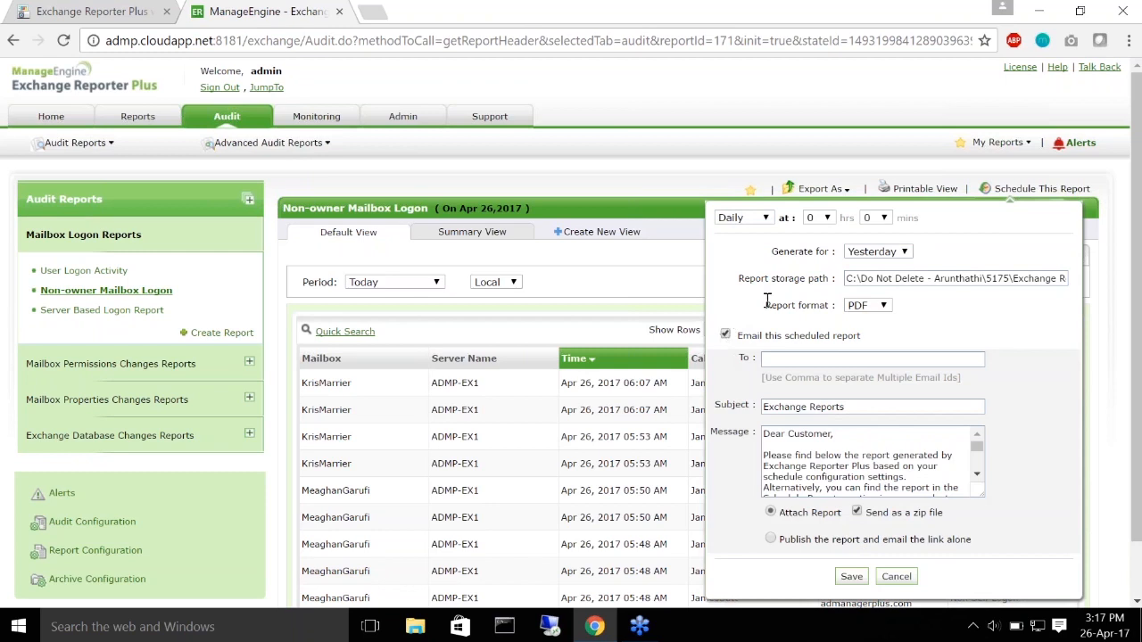
pyautogui.click(790, 358)
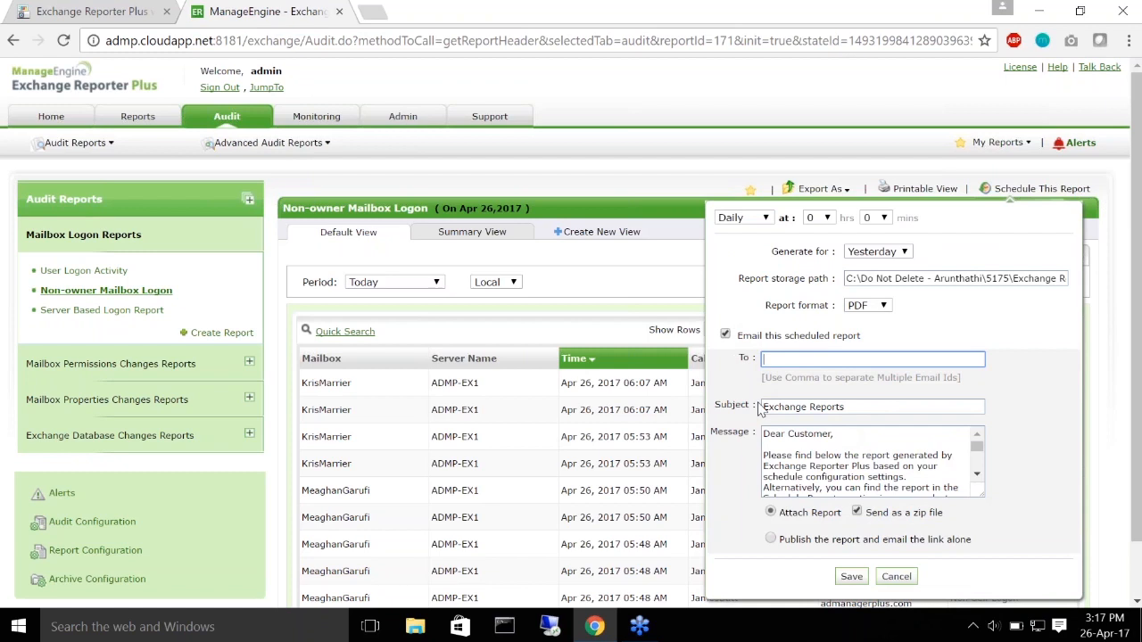
pyautogui.scroll(-1, 853, 446)
pyautogui.scroll(-4, 854, 446)
pyautogui.scroll(4, 862, 420)
pyautogui.scroll(1, 870, 384)
pyautogui.click(897, 578)
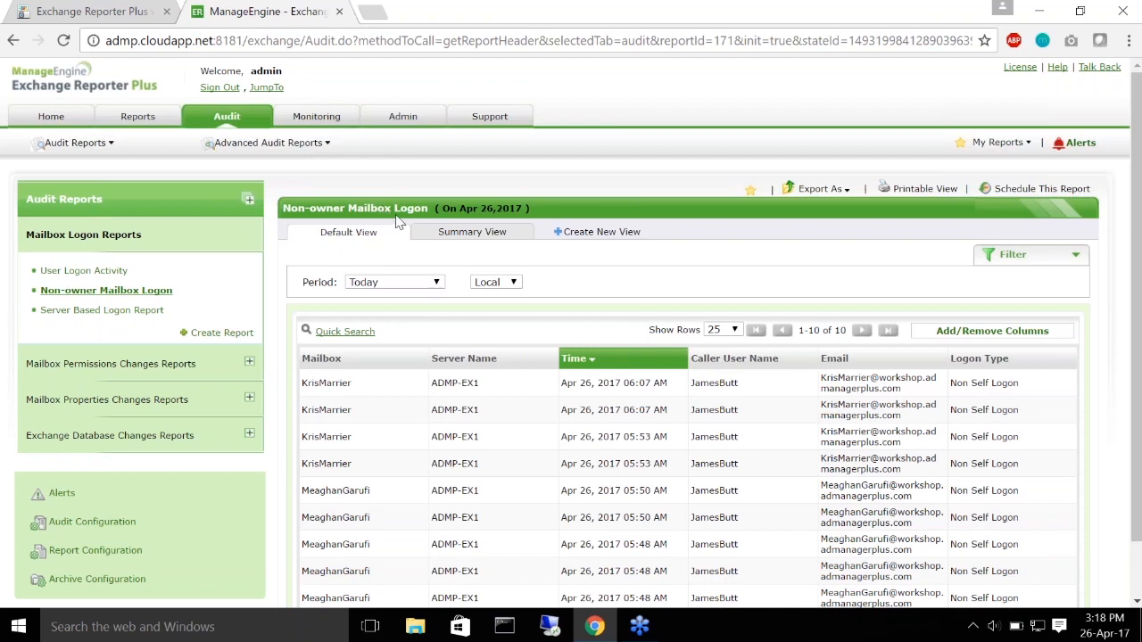
# Step: Play the workshop slides from the current slide and advance to 'Track storage quota changes'
pyautogui.click(94, 11)
pyautogui.click(201, 130)
pyautogui.press('Right')
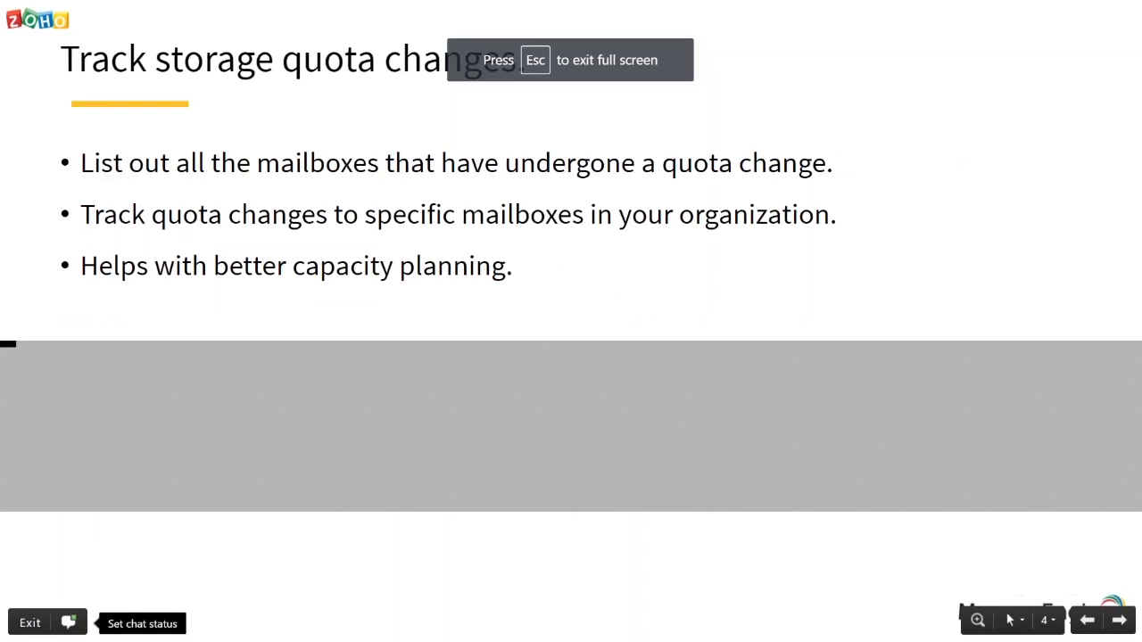
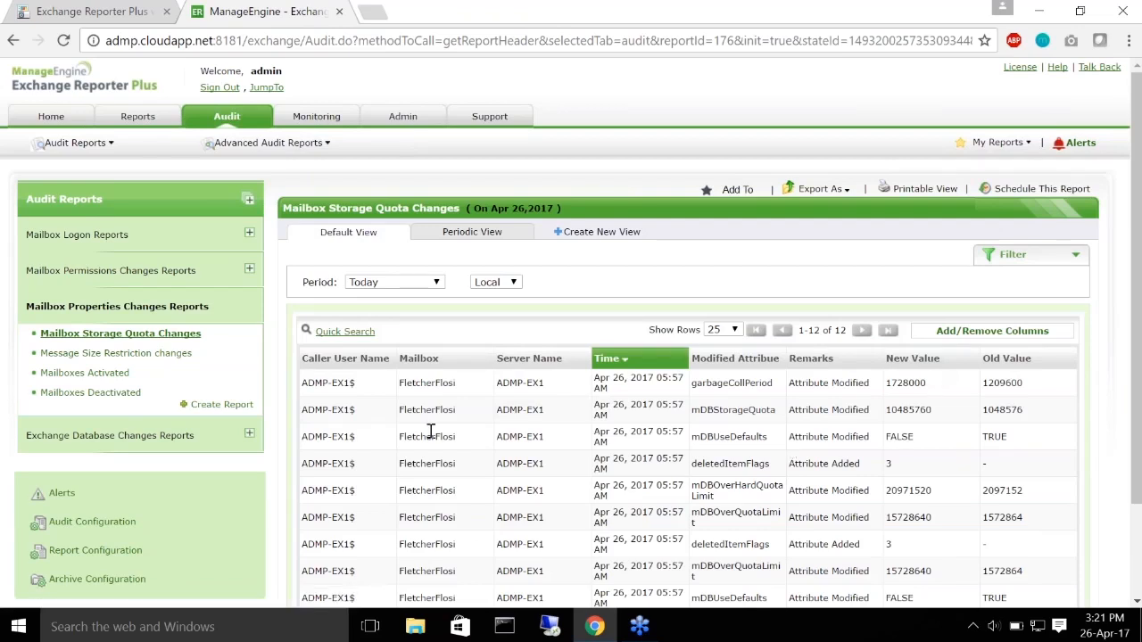
pyautogui.scroll(-2, 431, 431)
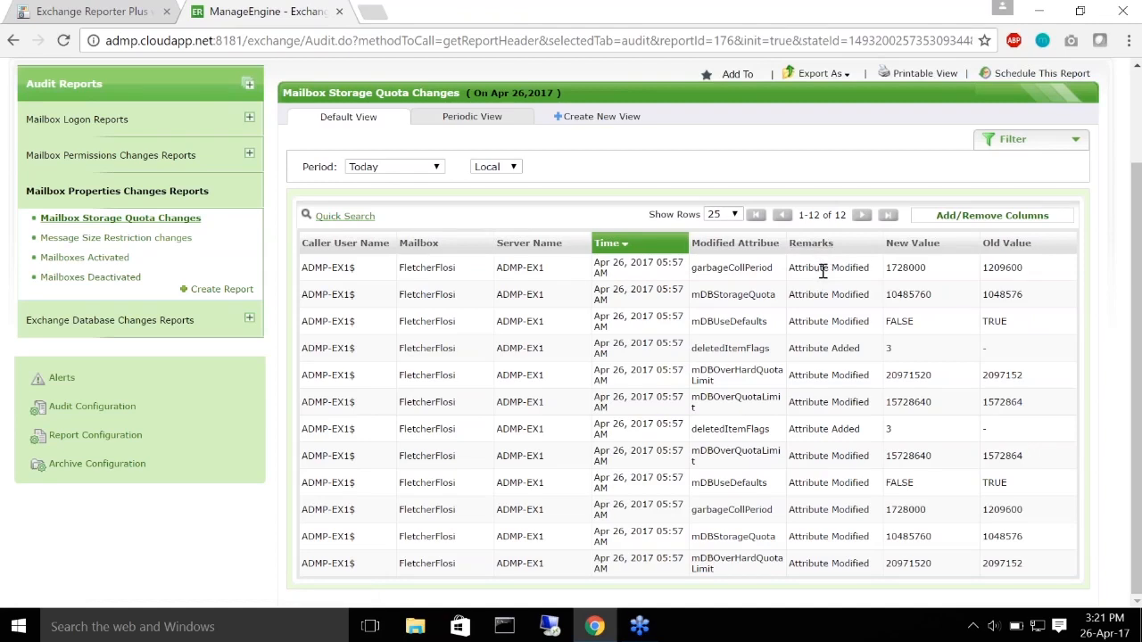
pyautogui.tripleClick(793, 431)
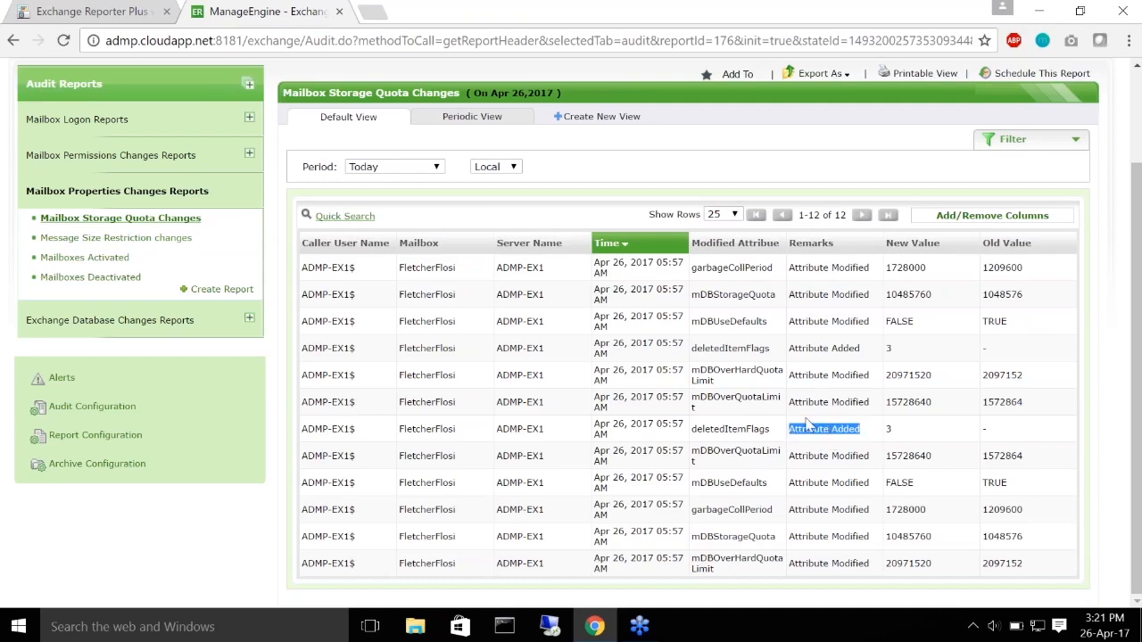
pyautogui.moveTo(790, 402); pyautogui.dragTo(887, 407)
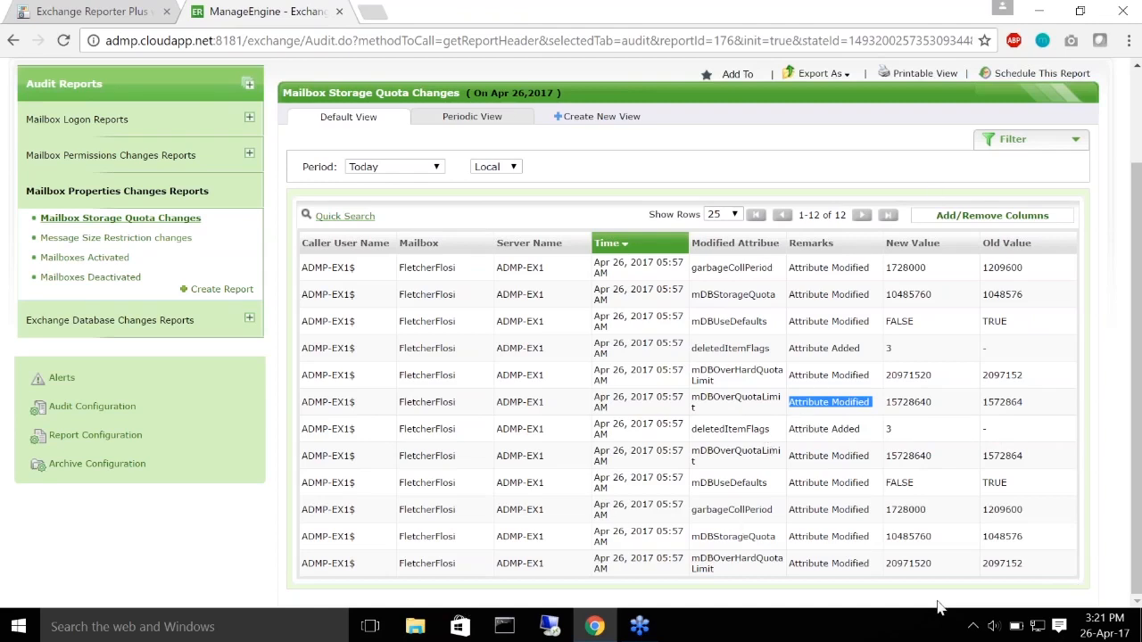
pyautogui.click(566, 414)
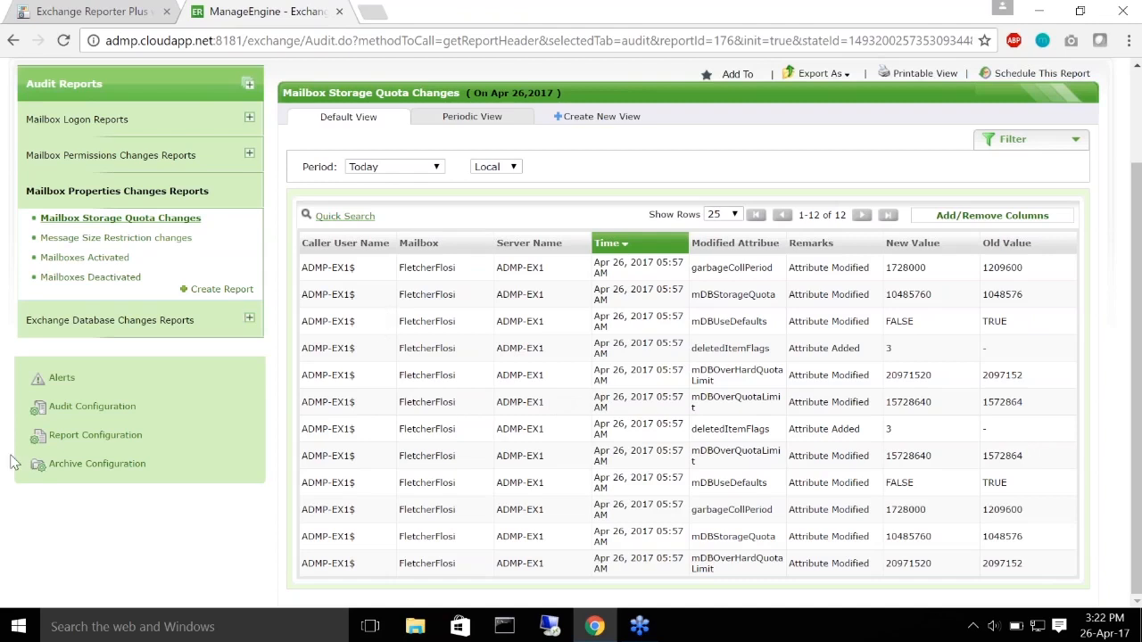
# Step: Start a new custom report from Report Configuration and begin filling in its name
pyautogui.click(103, 441)
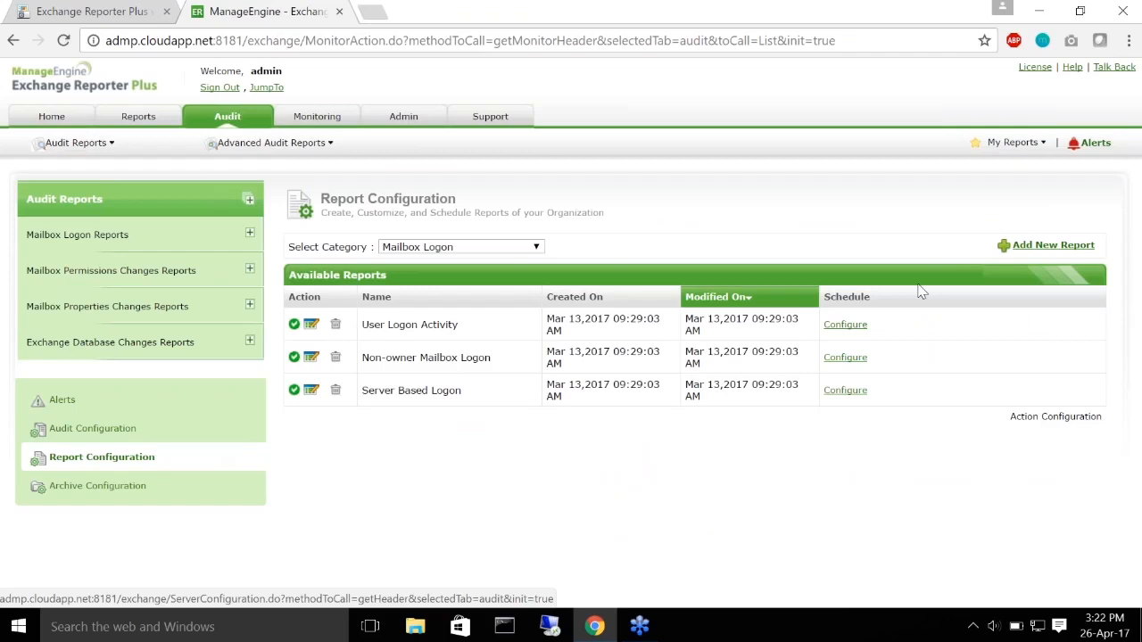
pyautogui.click(1032, 249)
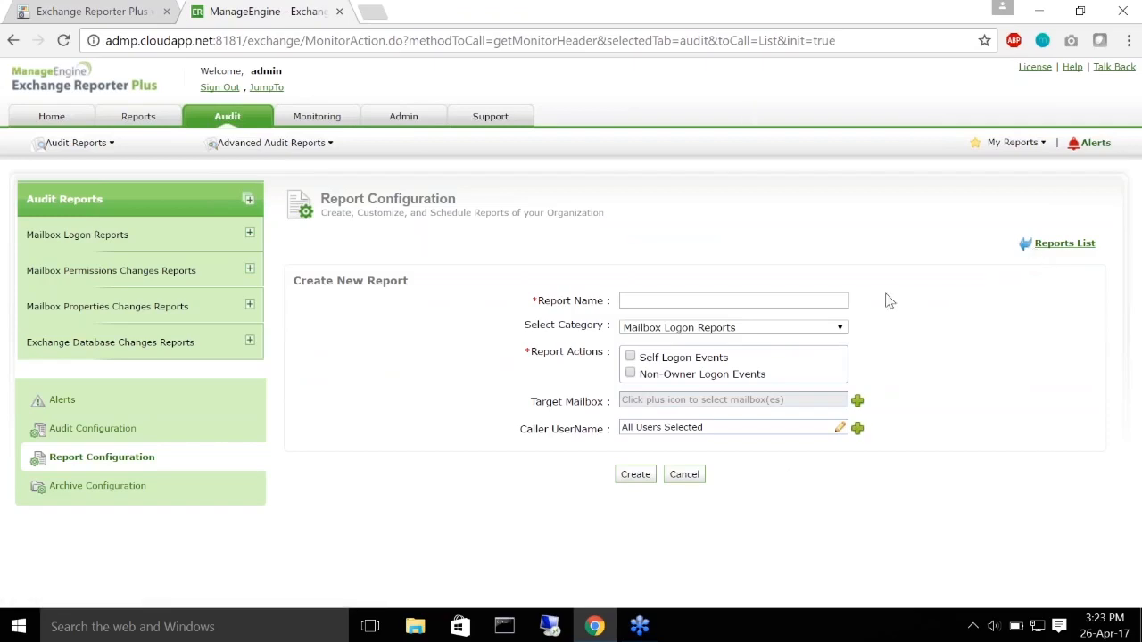
pyautogui.click(719, 303)
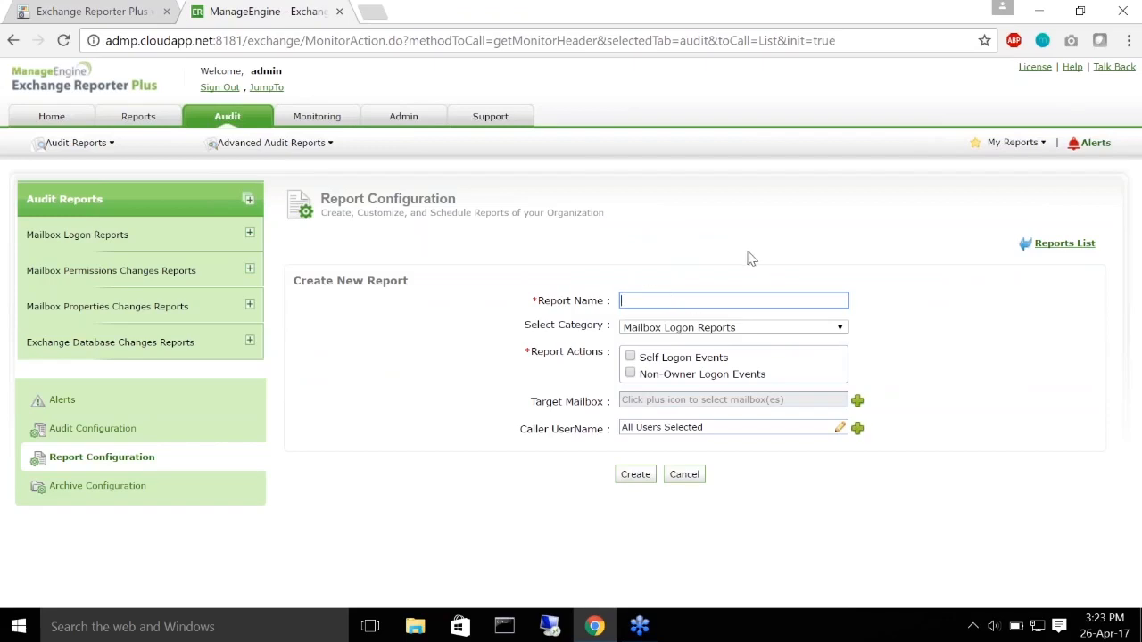
# Step: Name the report 'Storage quota changes for specific mailboxes' under the Mailbox Properties Changes Reports category
pyautogui.write('Storage quota changes for specific mailboxes')
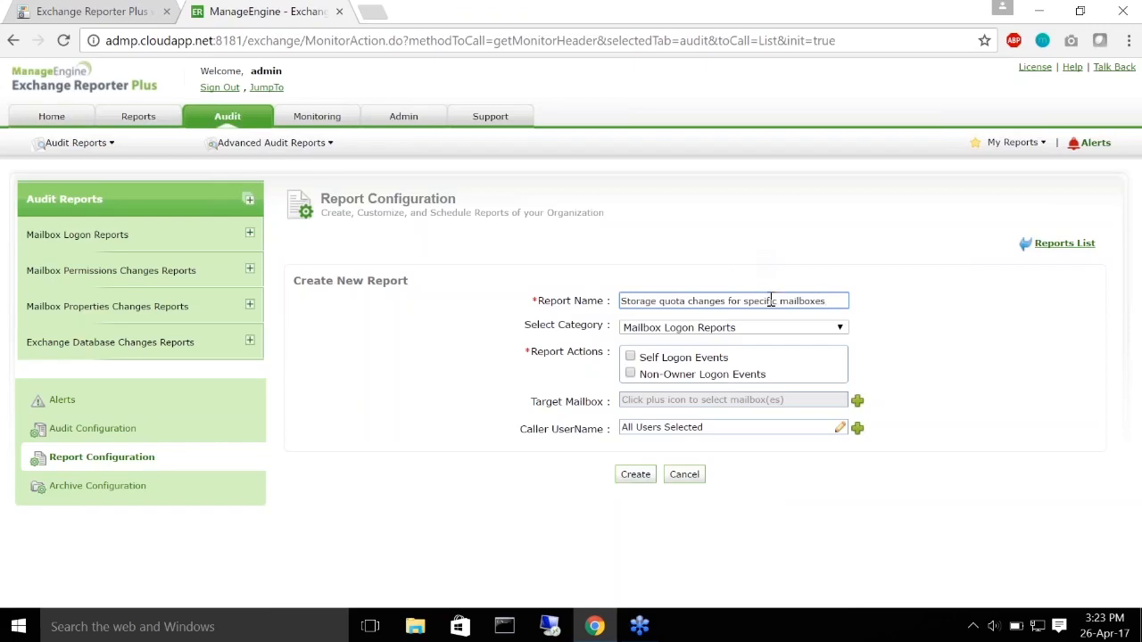
pyautogui.click(839, 328)
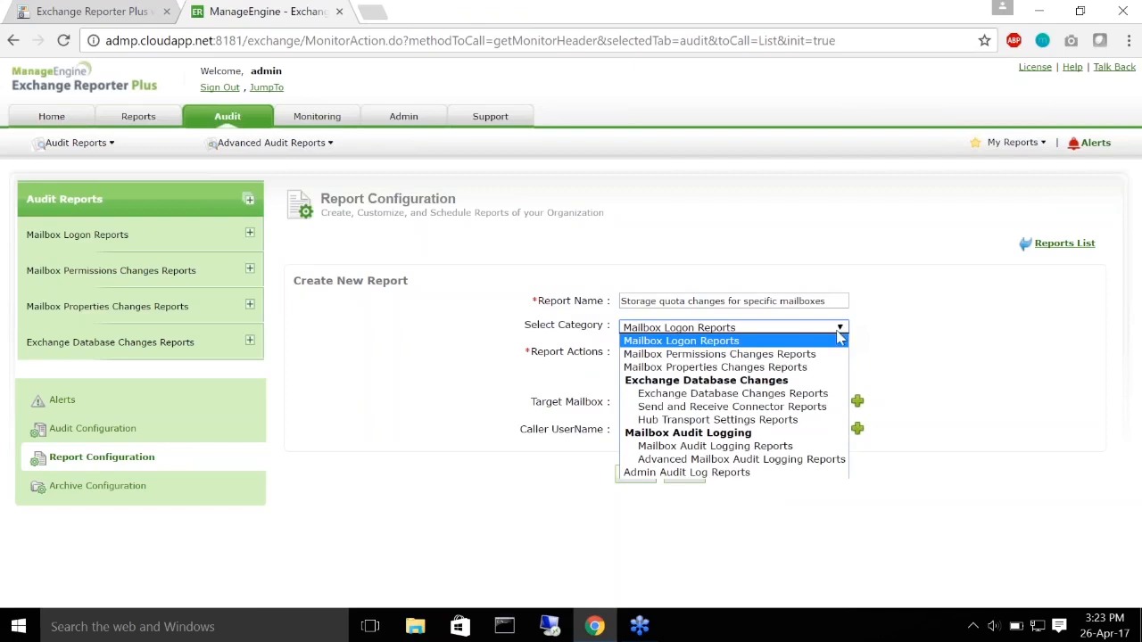
pyautogui.click(743, 372)
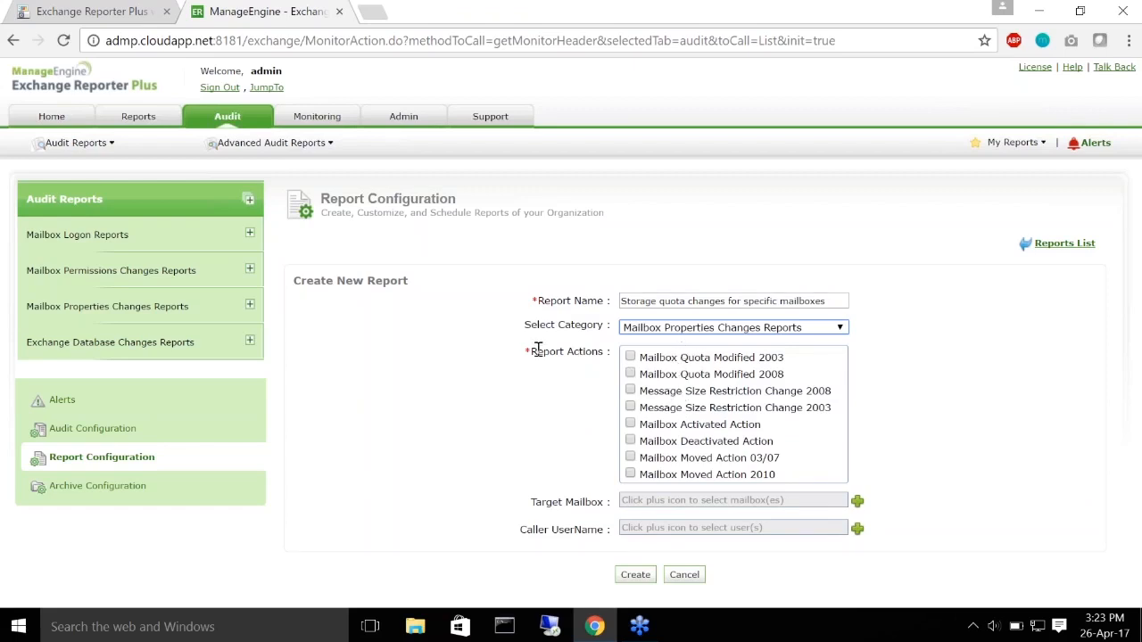
# Step: Track both Mailbox Quota Modified actions (2003 and 2008) and open the target mailbox picker
pyautogui.moveTo(534, 352); pyautogui.dragTo(628, 354)
pyautogui.click(608, 391)
pyautogui.click(630, 358)
pyautogui.click(630, 375)
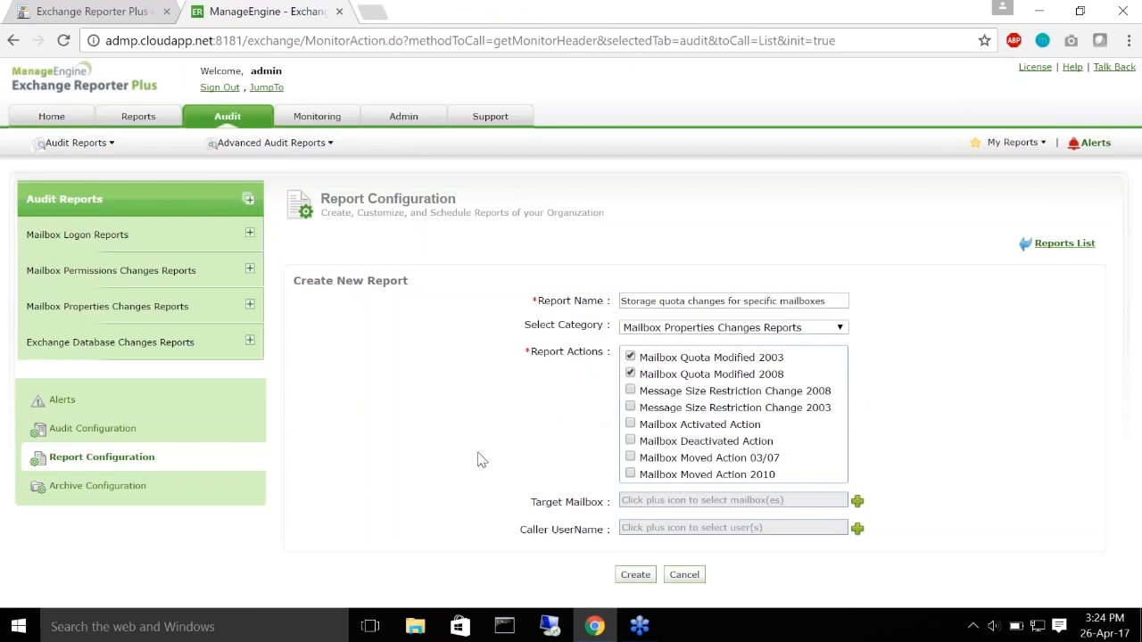
pyautogui.click(857, 503)
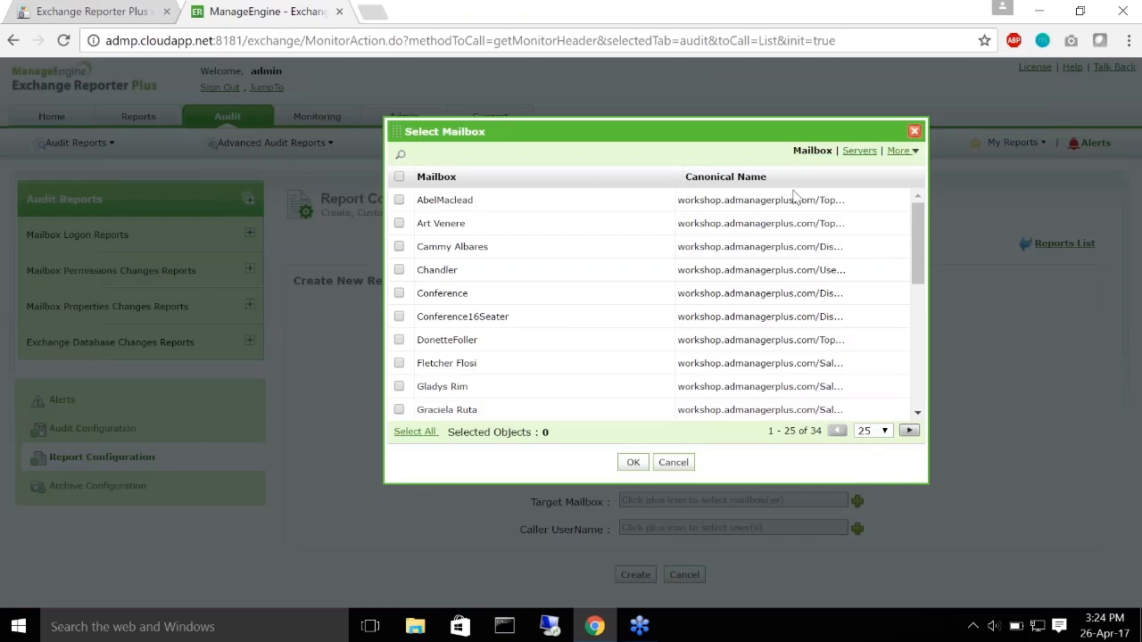
# Step: Set five target mailboxes, including GrowthFolders, then open the caller user picker
pyautogui.scroll(-5, 393, 292)
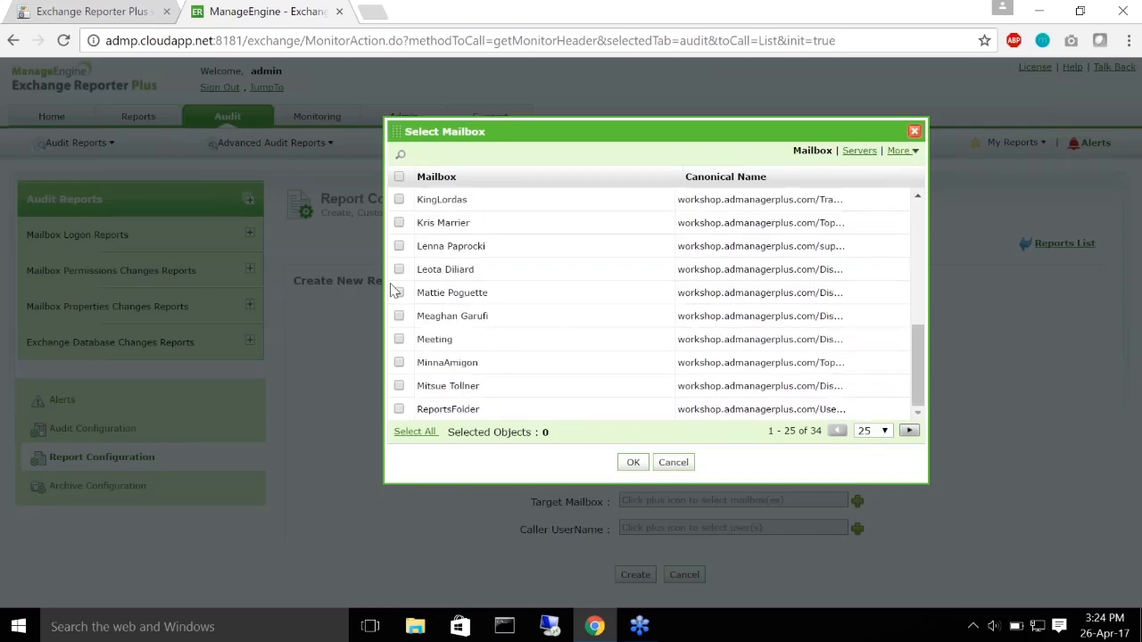
pyautogui.scroll(1, 413, 327)
pyautogui.scroll(5, 439, 340)
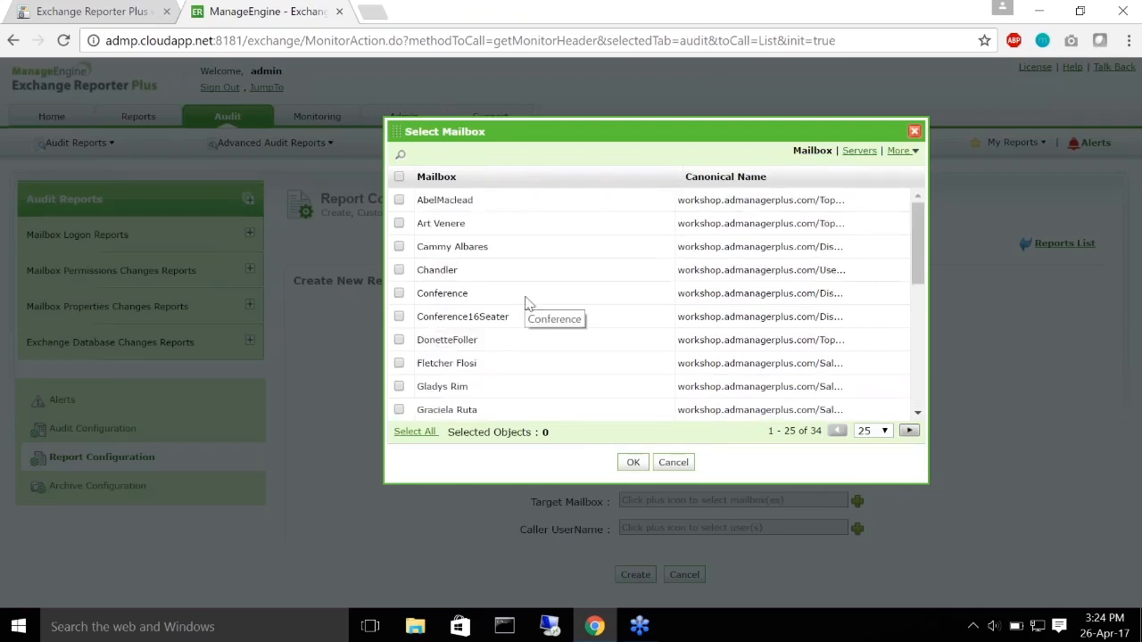
pyautogui.scroll(-1, 523, 301)
pyautogui.scroll(-3, 523, 301)
pyautogui.click(398, 250)
pyautogui.click(399, 273)
pyautogui.click(399, 296)
pyautogui.click(399, 320)
pyautogui.click(399, 344)
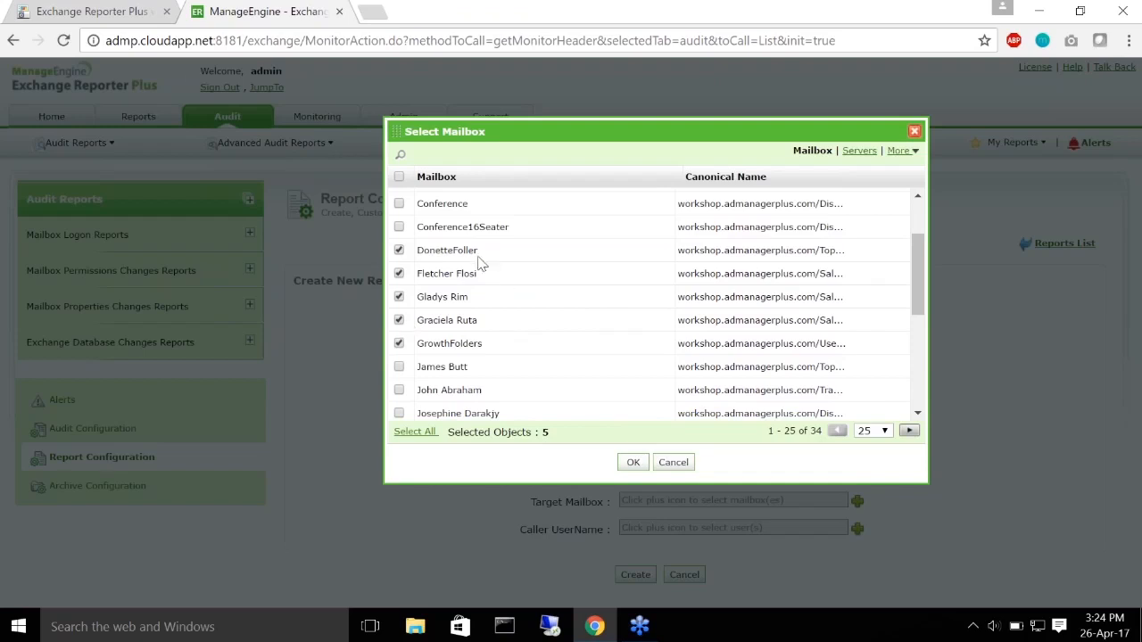
pyautogui.click(631, 464)
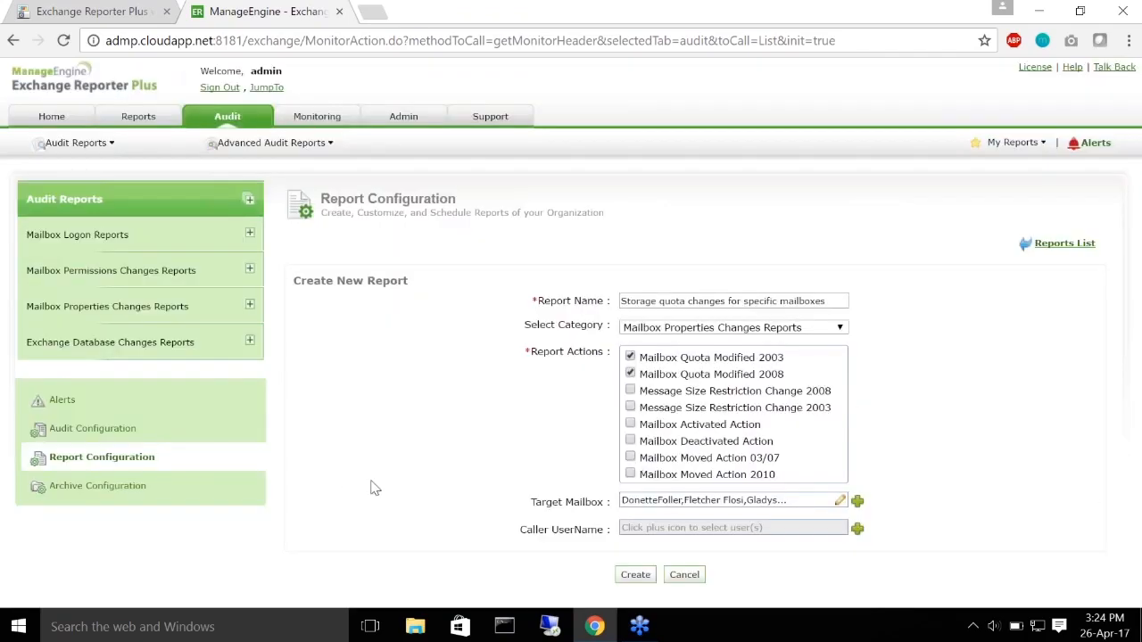
pyautogui.click(856, 530)
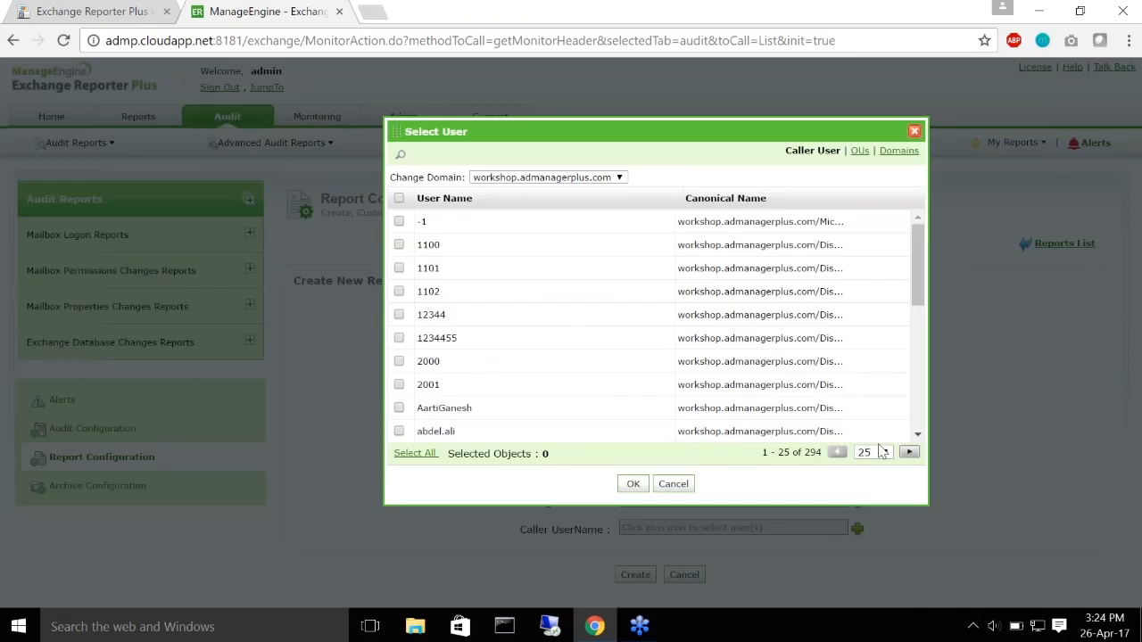
# Step: Select all 25 users on the first page as caller users and confirm
pyautogui.scroll(-5, 571, 301)
pyautogui.scroll(5, 571, 301)
pyautogui.click(399, 198)
pyautogui.scroll(-1, 506, 275)
pyautogui.scroll(-3, 506, 275)
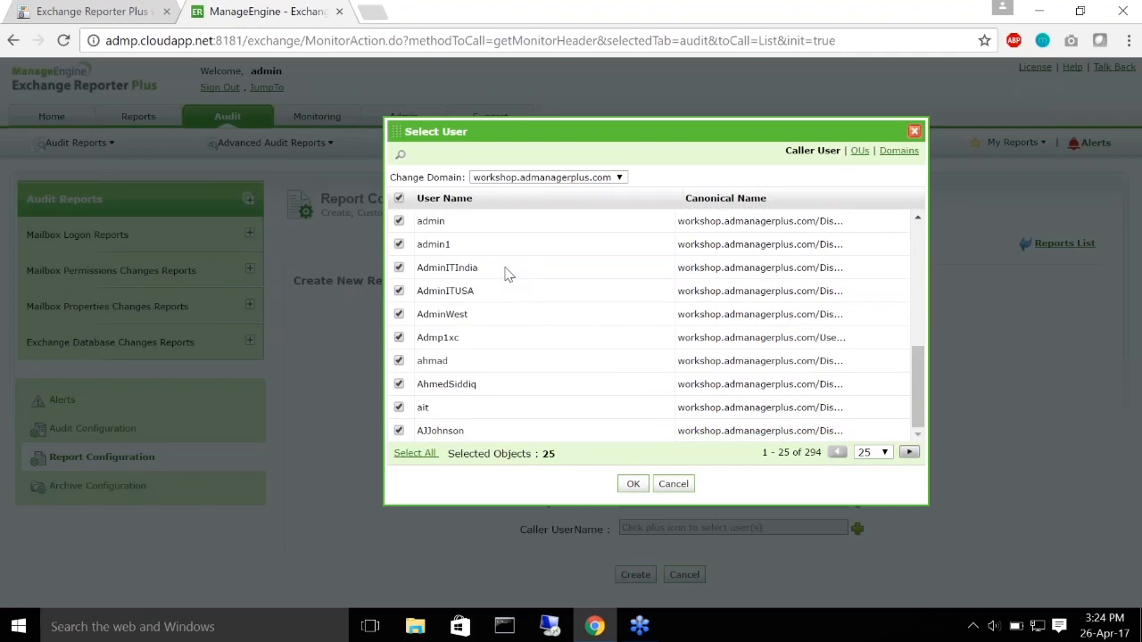
pyautogui.scroll(5, 498, 329)
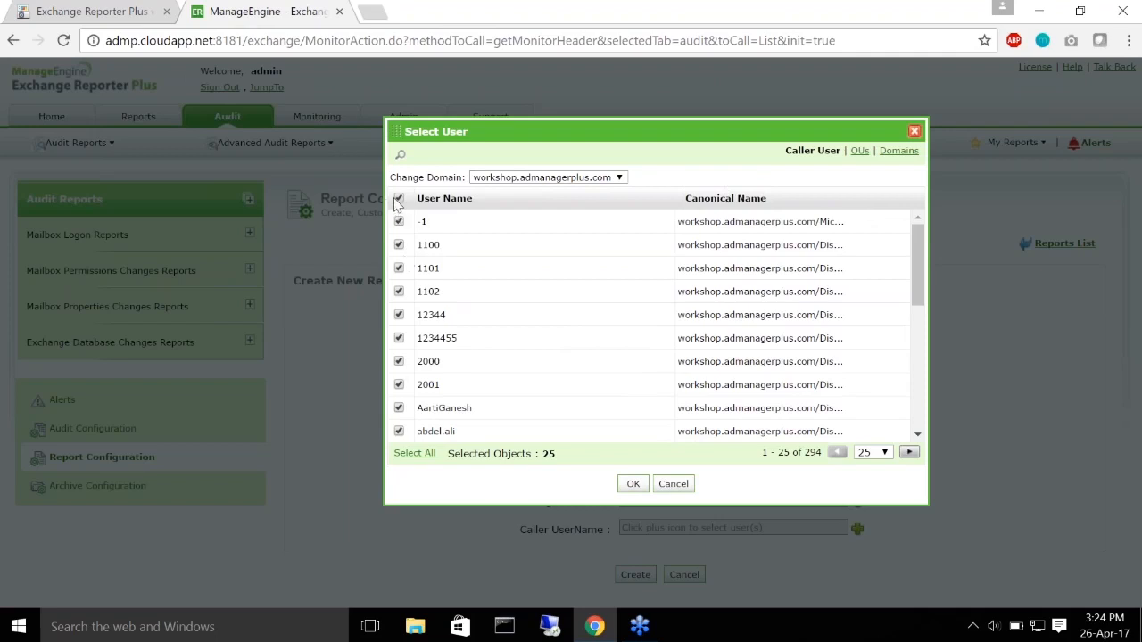
pyautogui.scroll(-3, 411, 267)
pyautogui.scroll(5, 444, 330)
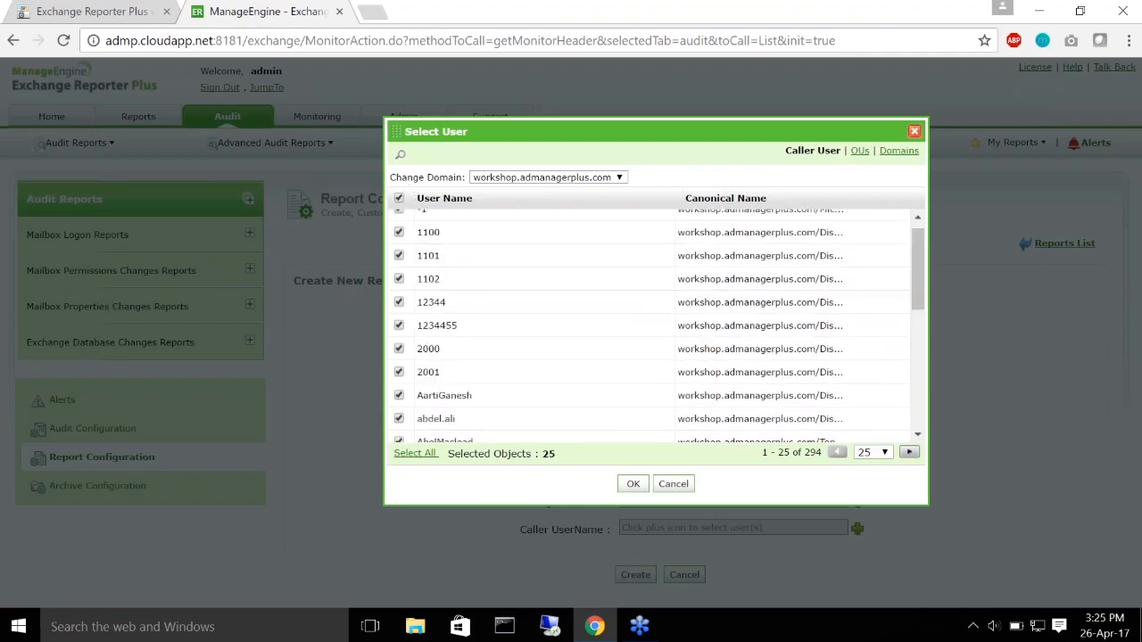
pyautogui.click(633, 484)
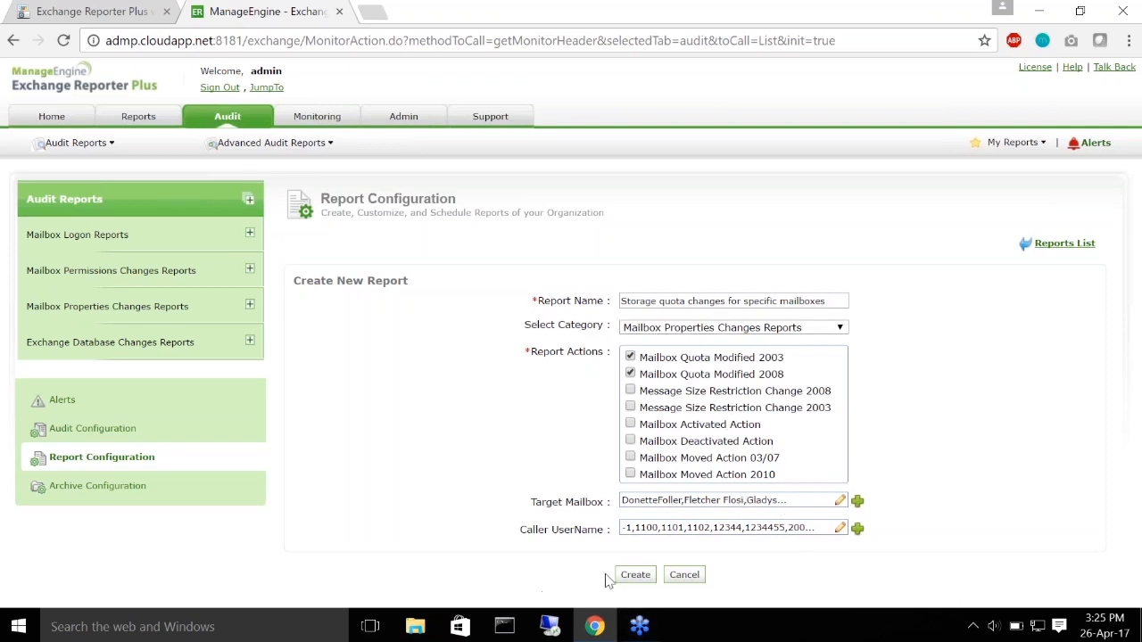
# Step: Create the report and open it from the Mailbox Properties Changes report group
pyautogui.click(635, 575)
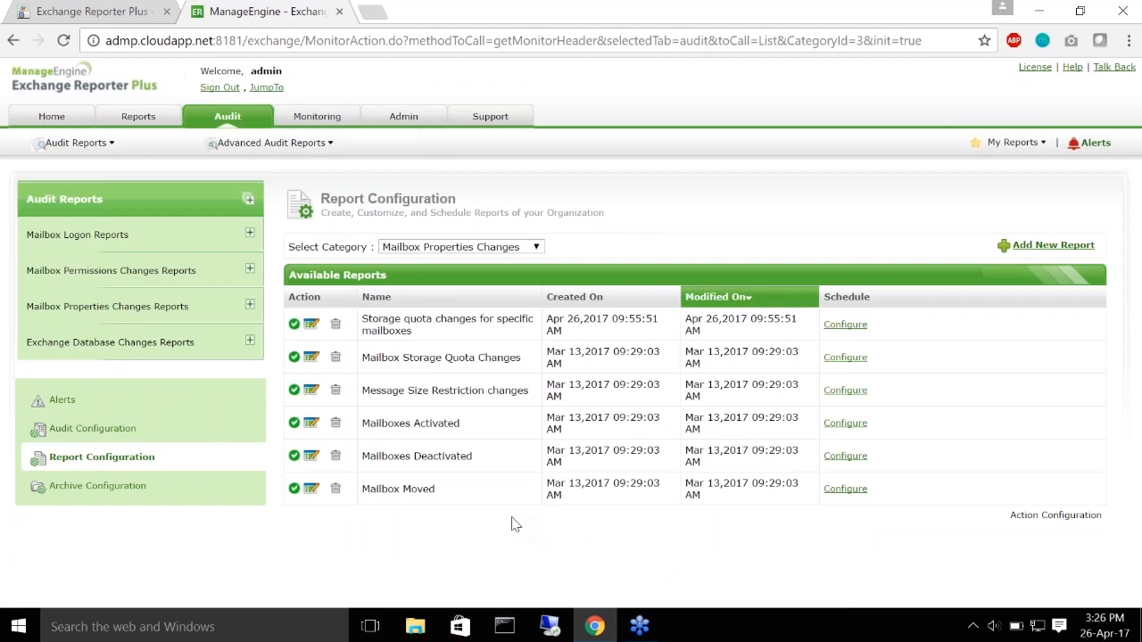
pyautogui.click(214, 311)
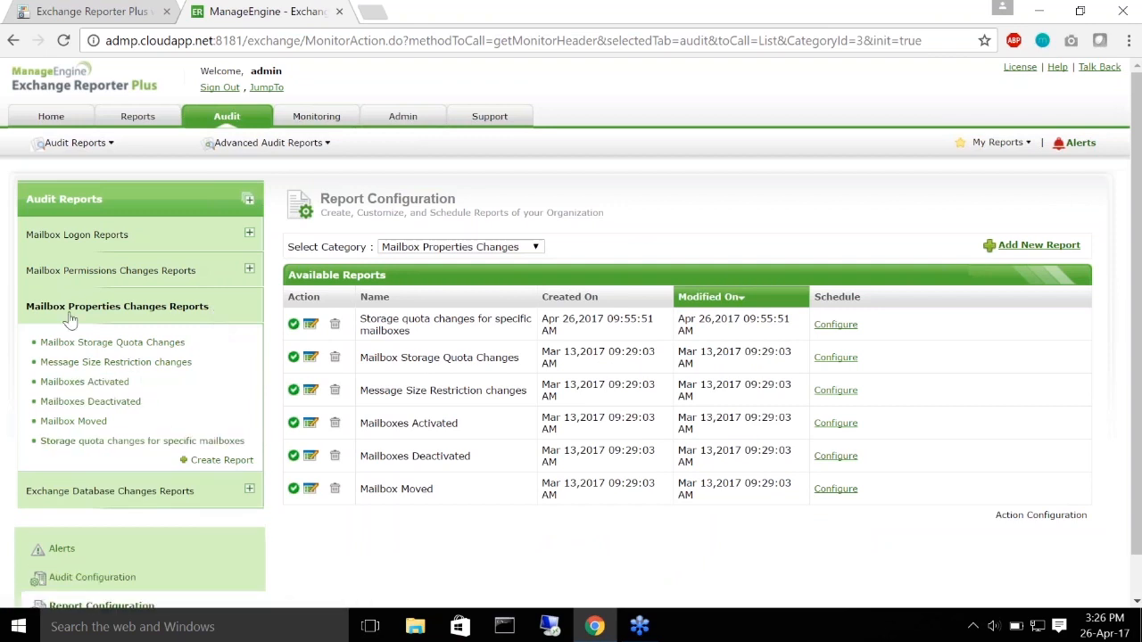
pyautogui.click(73, 421)
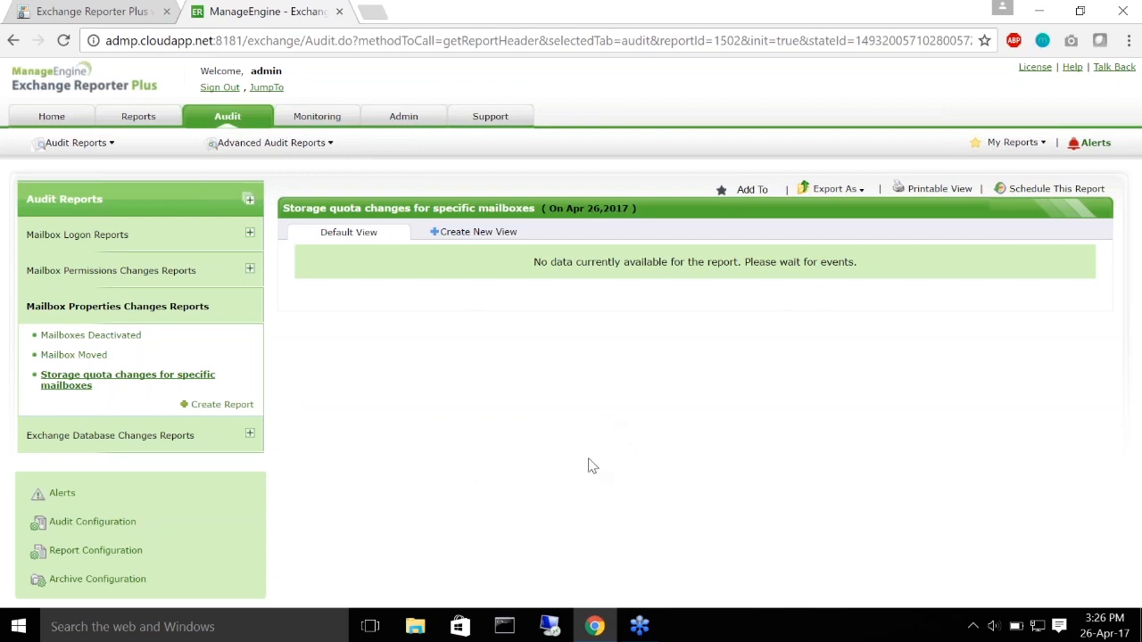
# Step: Resume the workshop slideshow from the current slide and advance one slide
pyautogui.click(71, 11)
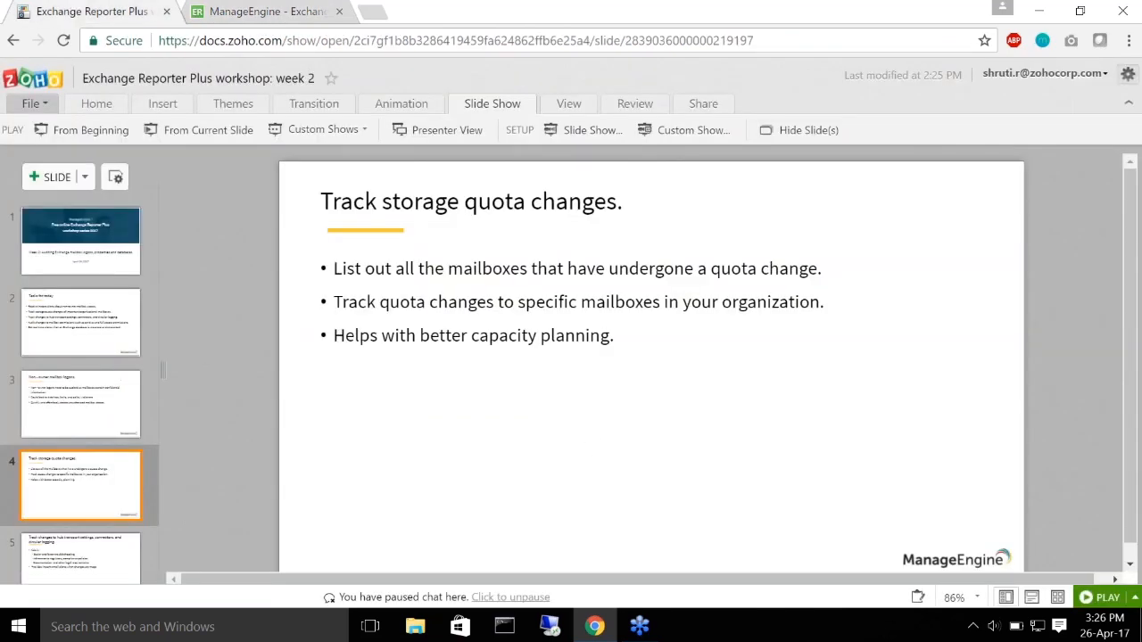
pyautogui.click(208, 130)
pyautogui.click(253, 365)
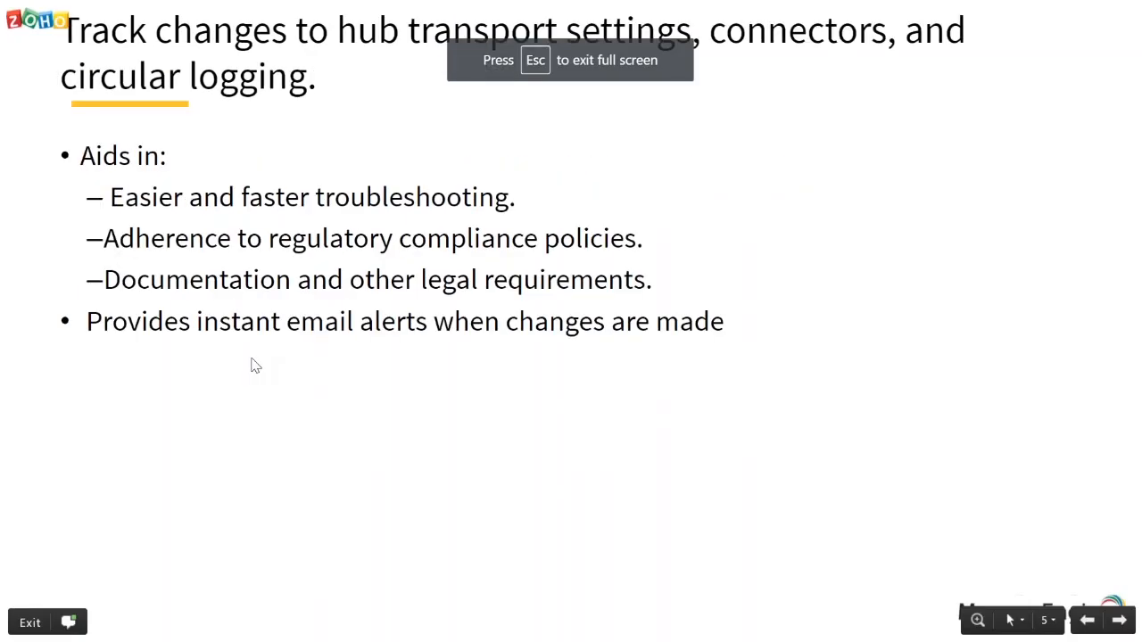
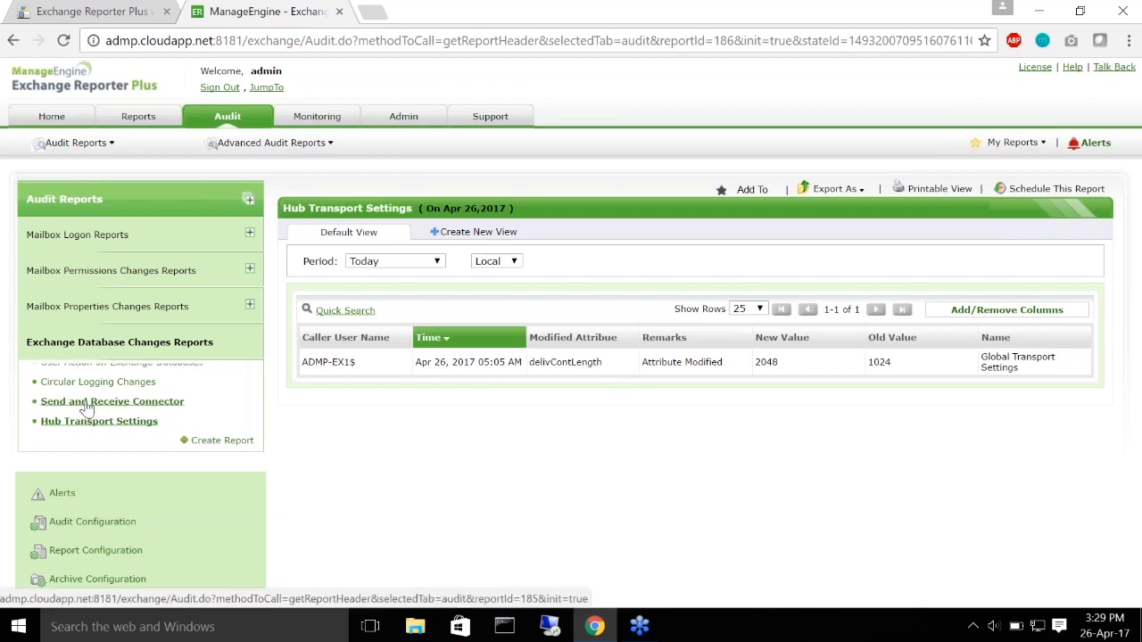
# Step: Open the Send and Receive Connector report and highlight the Connector Disabled remark and the testOutgoing connector name
pyautogui.click(93, 403)
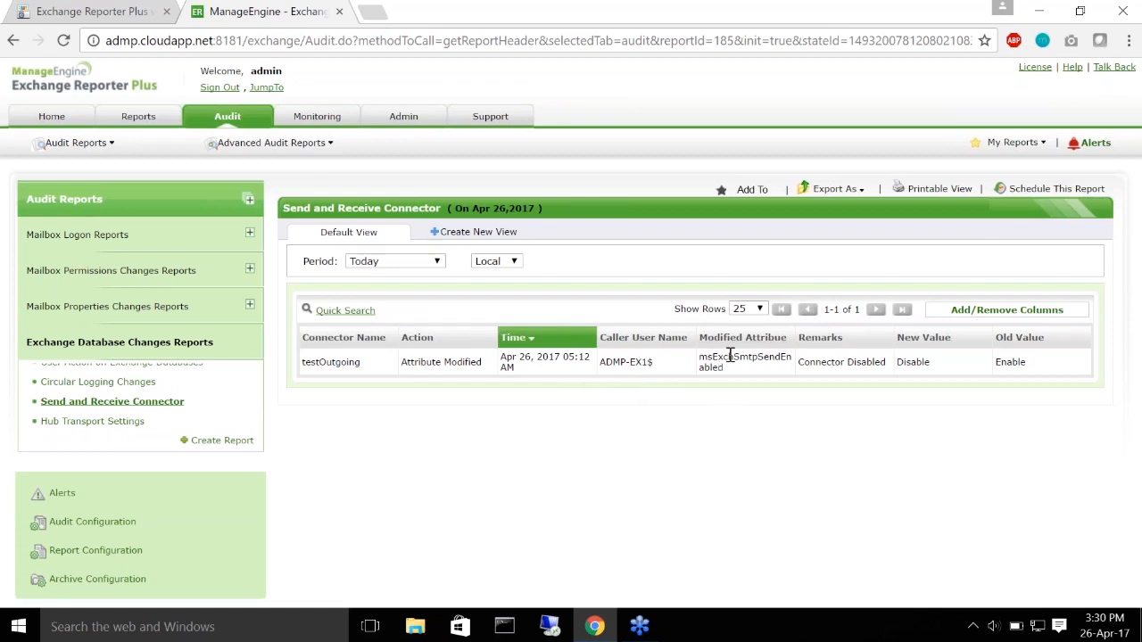
pyautogui.moveTo(796, 362); pyautogui.dragTo(894, 358)
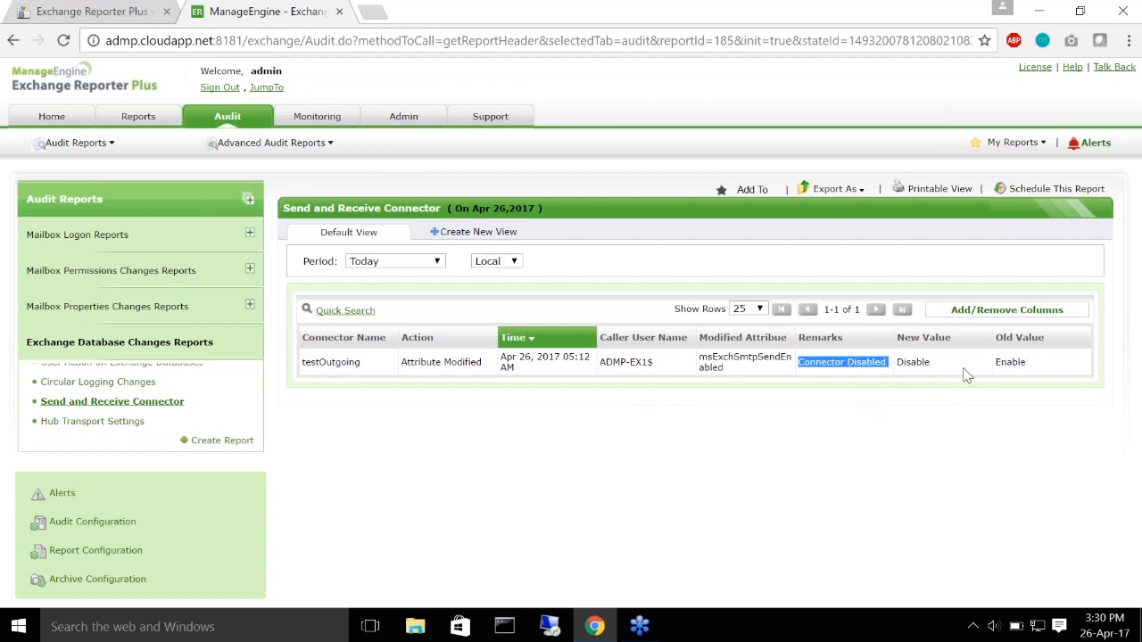
pyautogui.click(1041, 378)
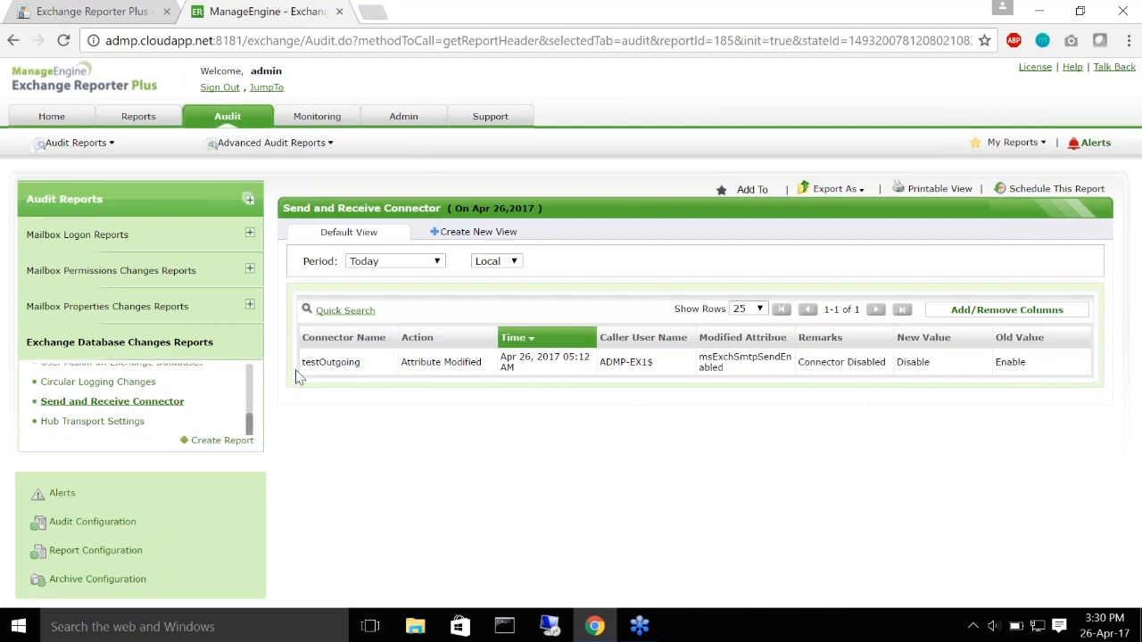
pyautogui.doubleClick(335, 363)
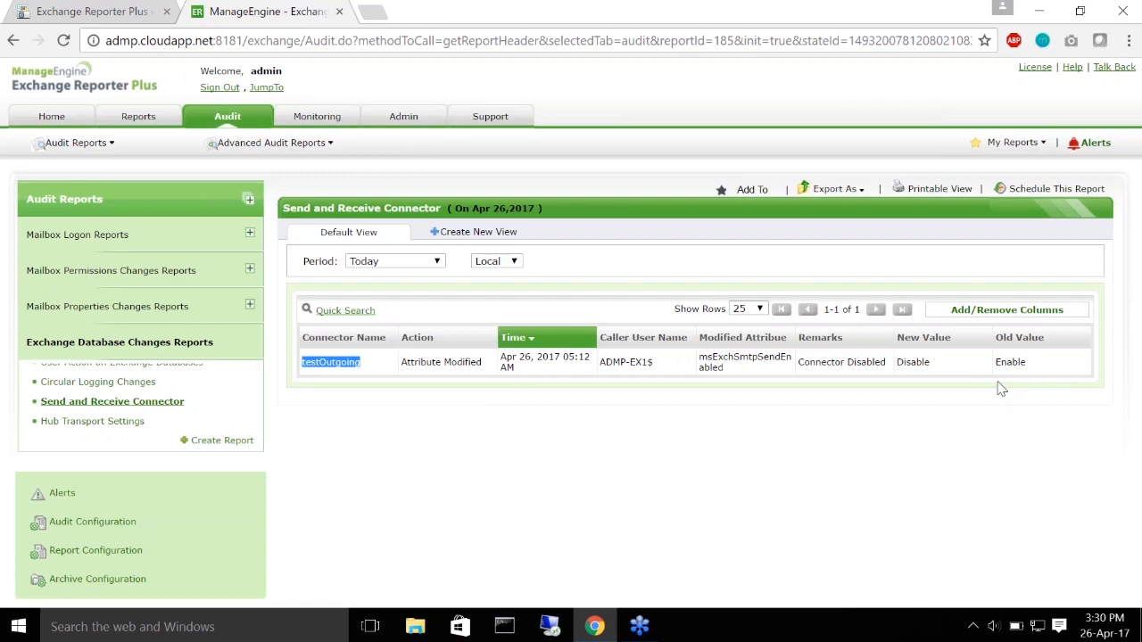
pyautogui.click(558, 375)
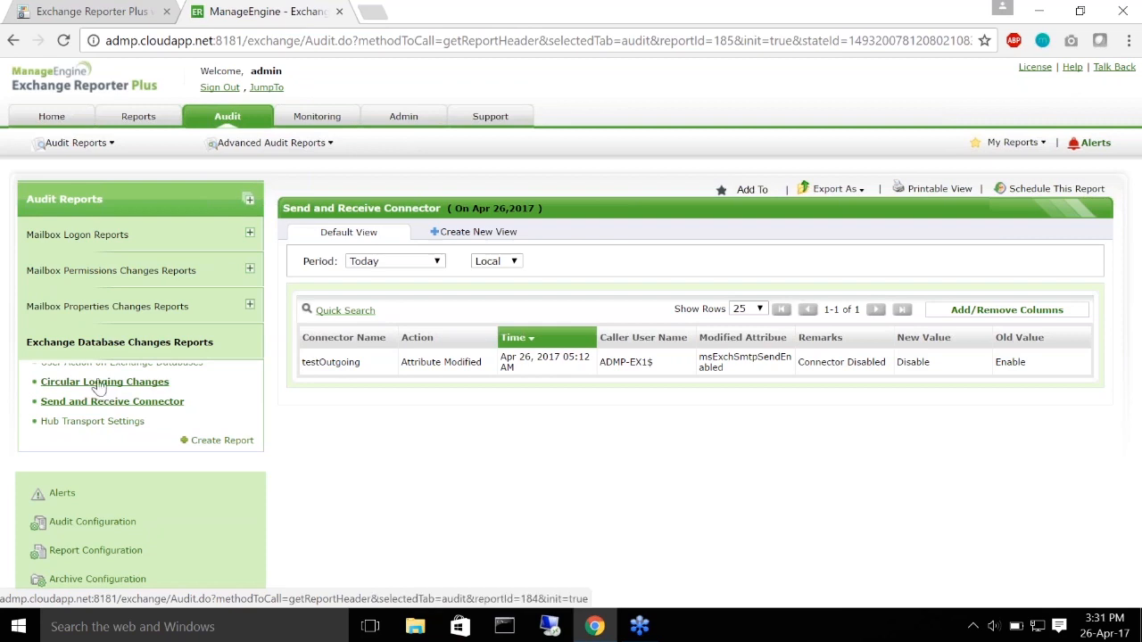
# Step: Show the Circular Logging Changes report with an added Event ID column reading 5136 for both databases
pyautogui.click(100, 385)
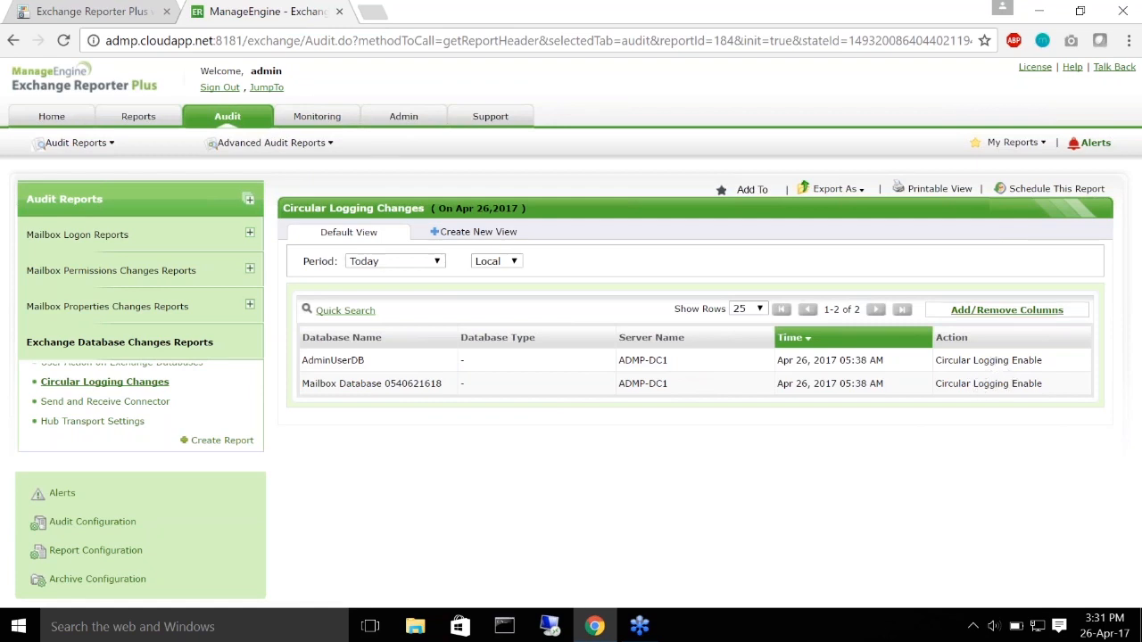
pyautogui.click(1000, 319)
pyautogui.click(416, 298)
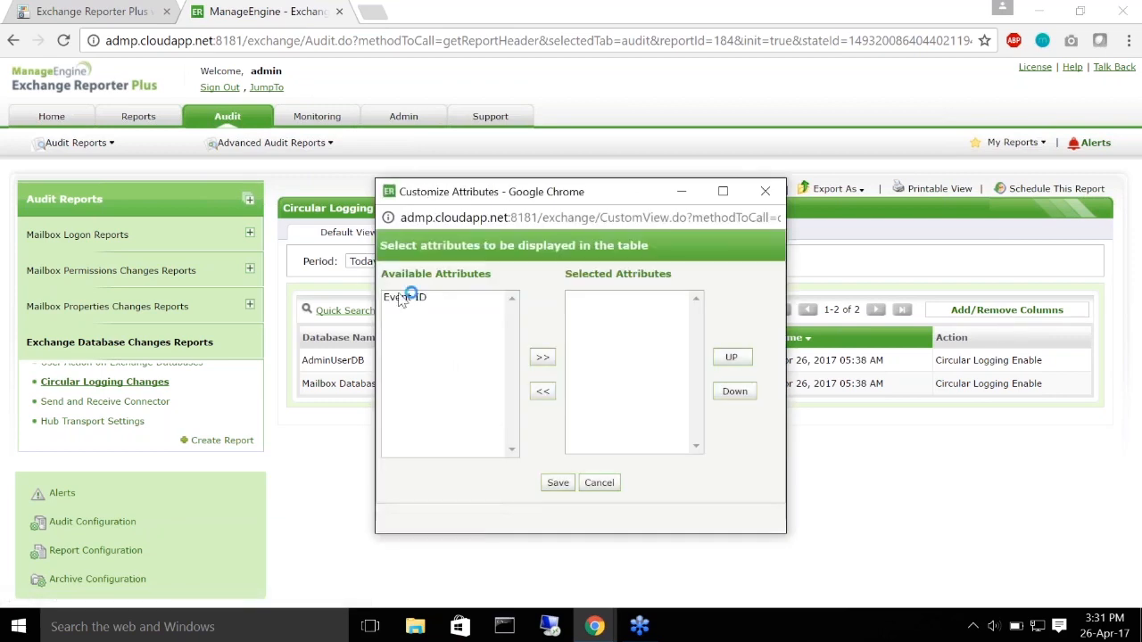
pyautogui.click(543, 358)
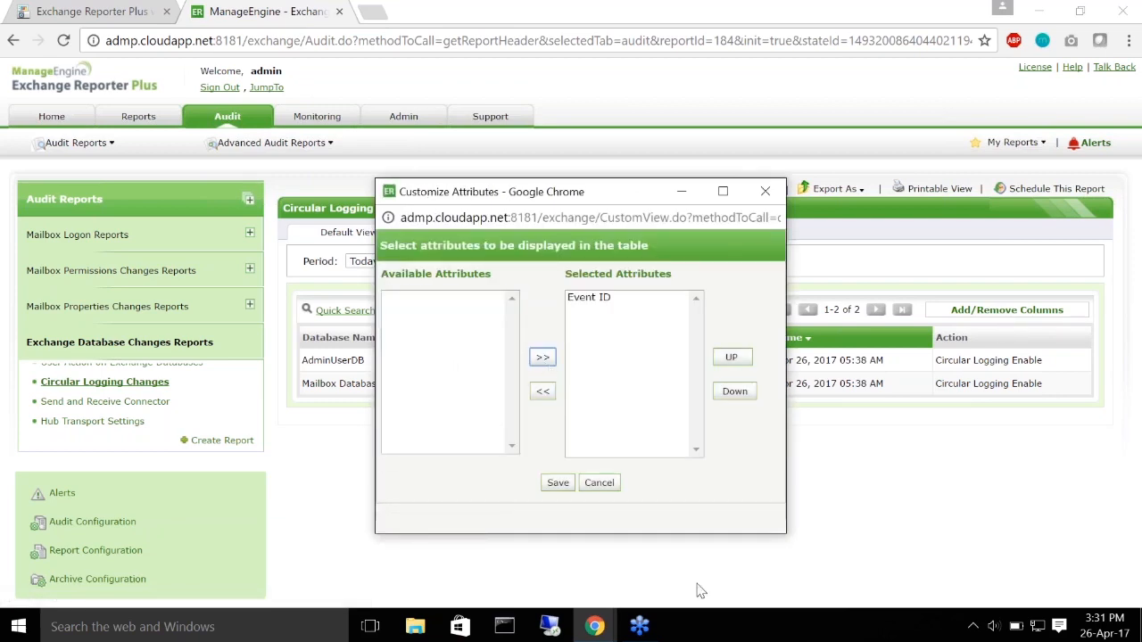
pyautogui.click(559, 485)
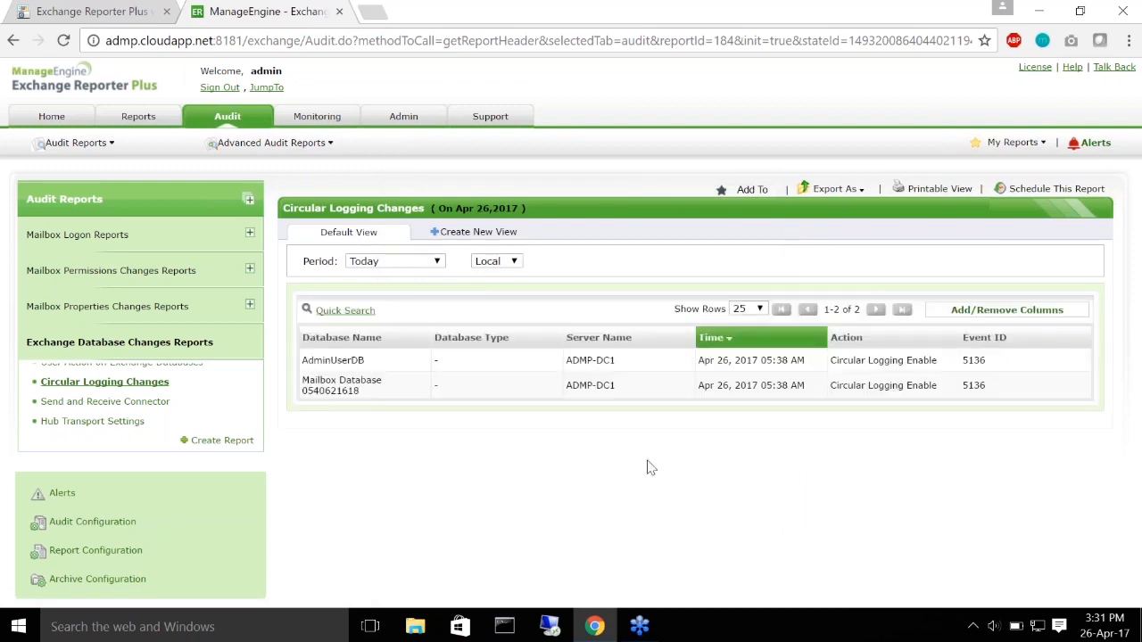
# Step: View the advanced Circular Logging Changes report, return to Audit Reports, then resume the workshop slideshow from slide 5
pyautogui.click(304, 158)
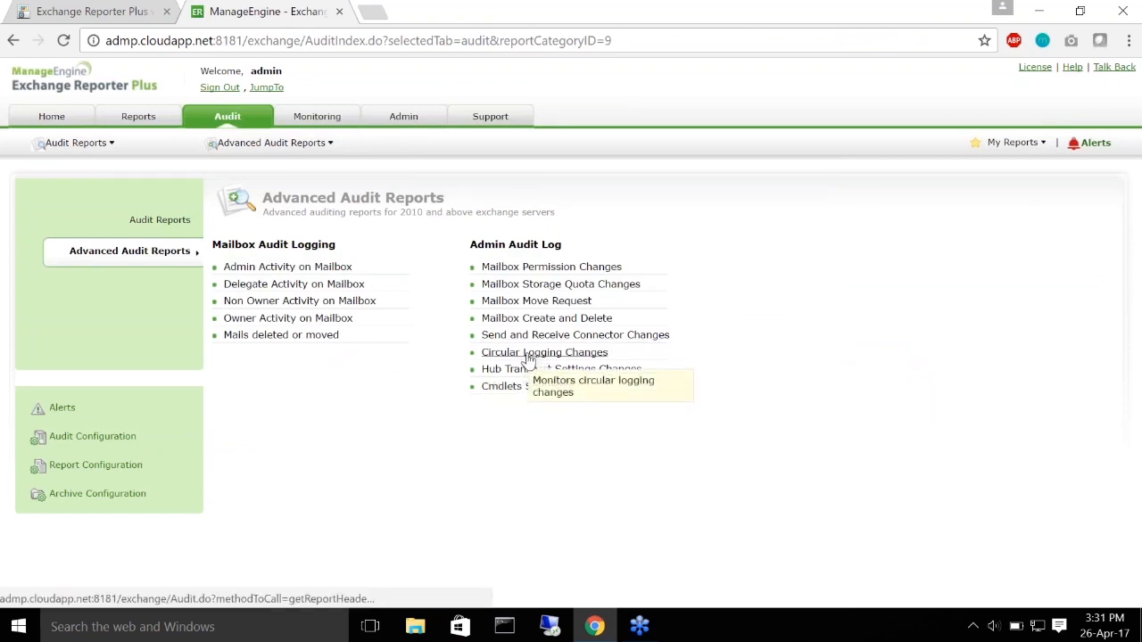
pyautogui.click(589, 332)
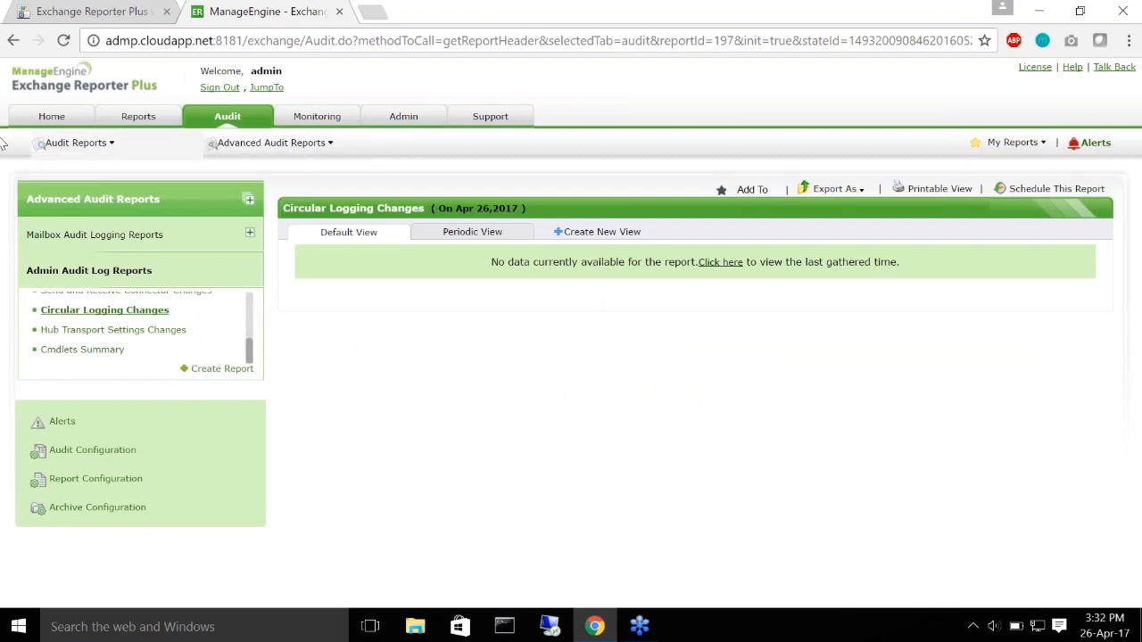
pyautogui.click(97, 145)
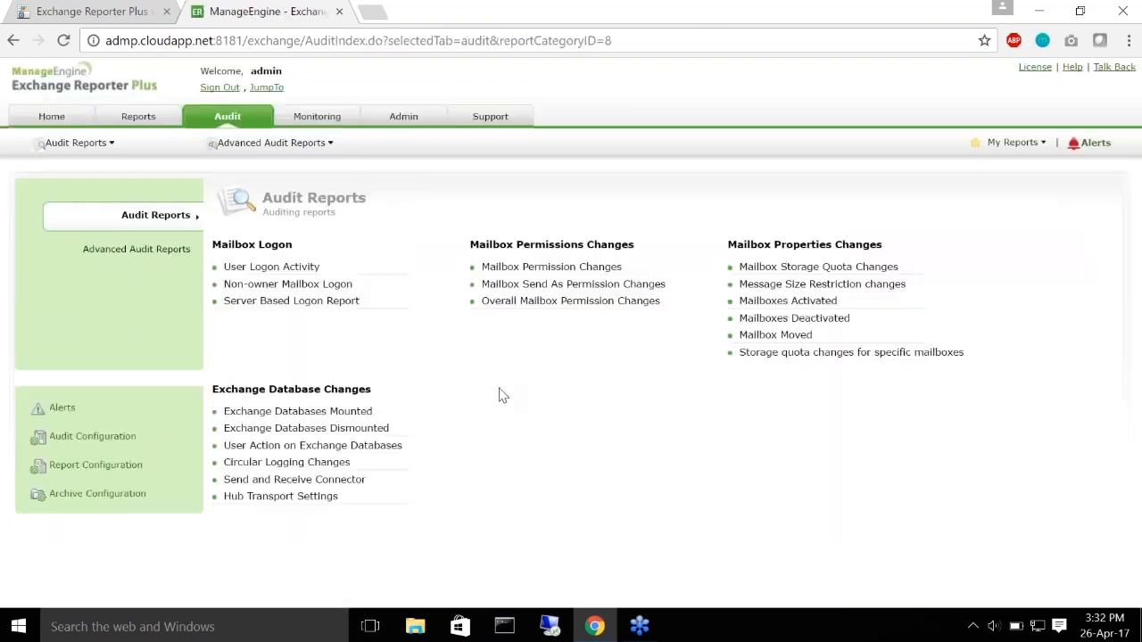
pyautogui.click(32, 7)
pyautogui.click(199, 129)
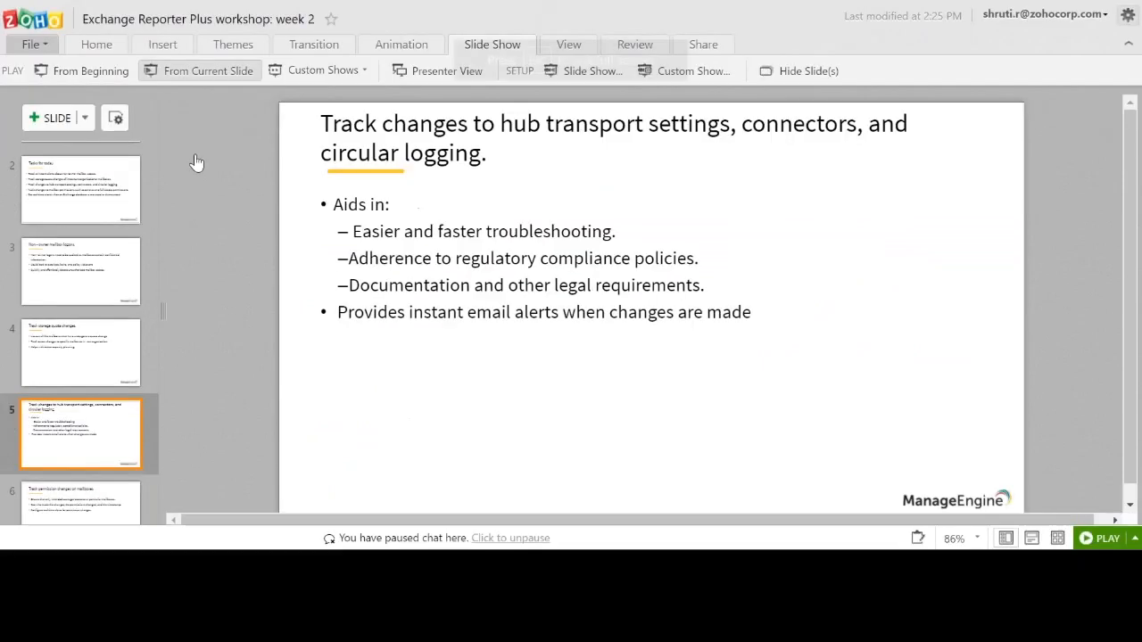
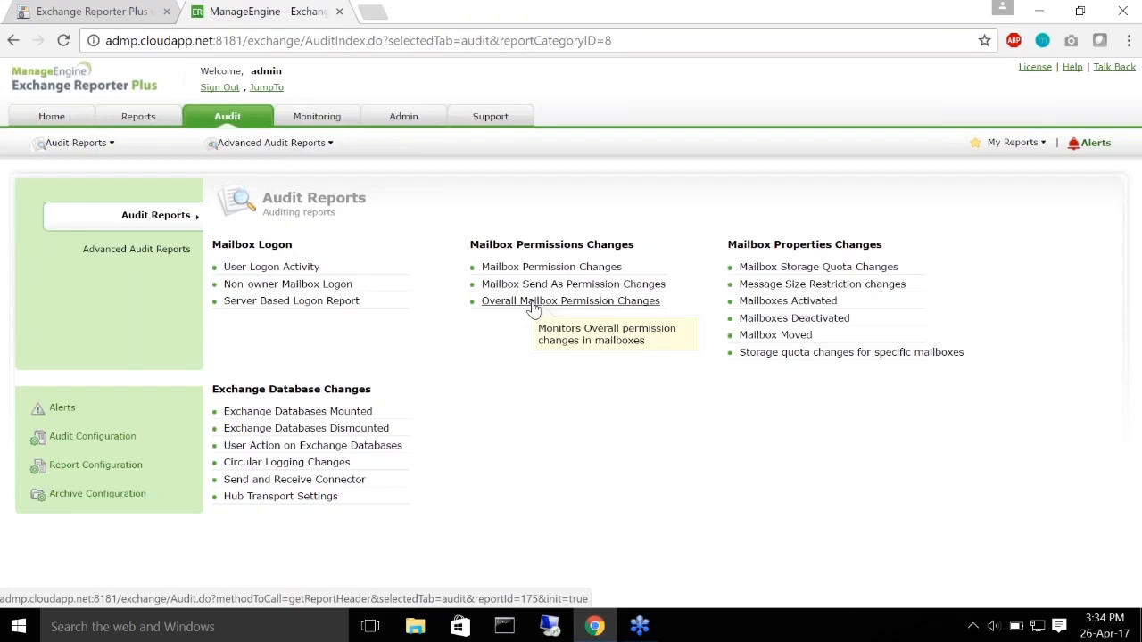
# Step: Open the Overall Mailbox Permission Changes report (11 entries, Apr 26, 2017) and show the first change's old permissions
pyautogui.click(533, 306)
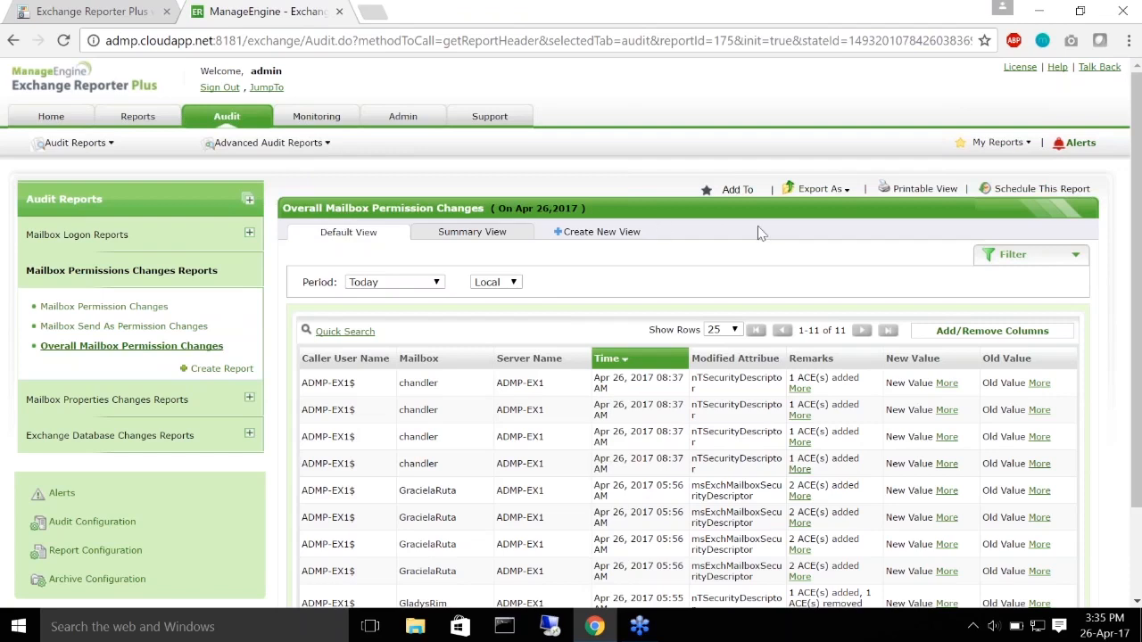
pyautogui.scroll(-3, 756, 248)
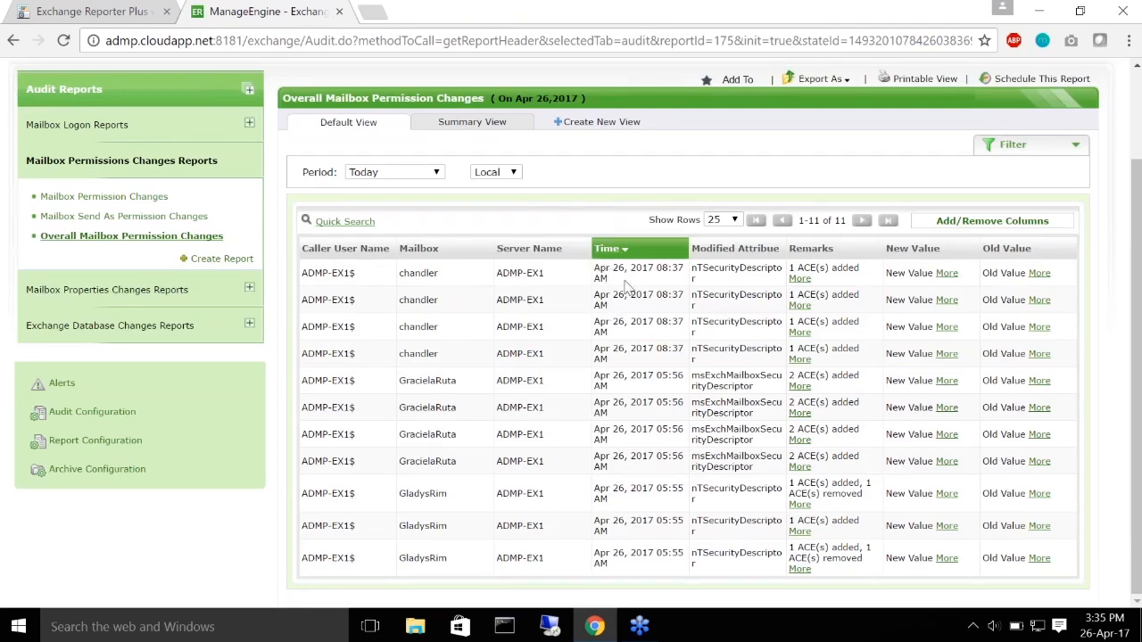
pyautogui.moveTo(698, 302); pyautogui.dragTo(724, 286)
pyautogui.click(722, 285)
pyautogui.click(1037, 278)
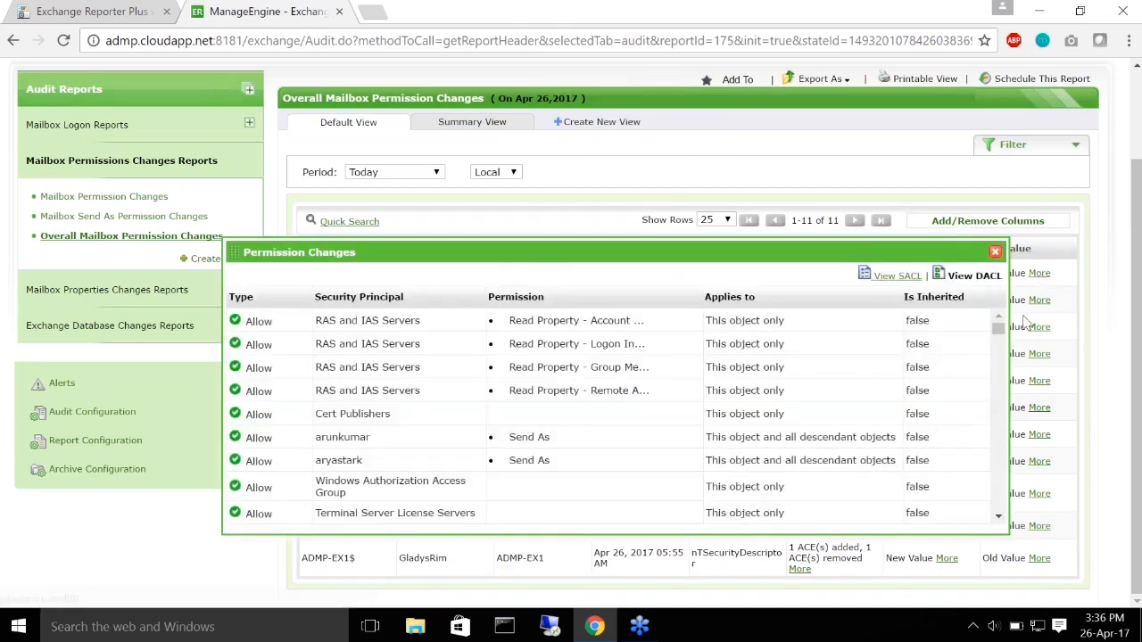
# Step: Scroll through the first change's old permission entries, then close that popup
pyautogui.scroll(-5, 548, 366)
pyautogui.scroll(-10, 544, 368)
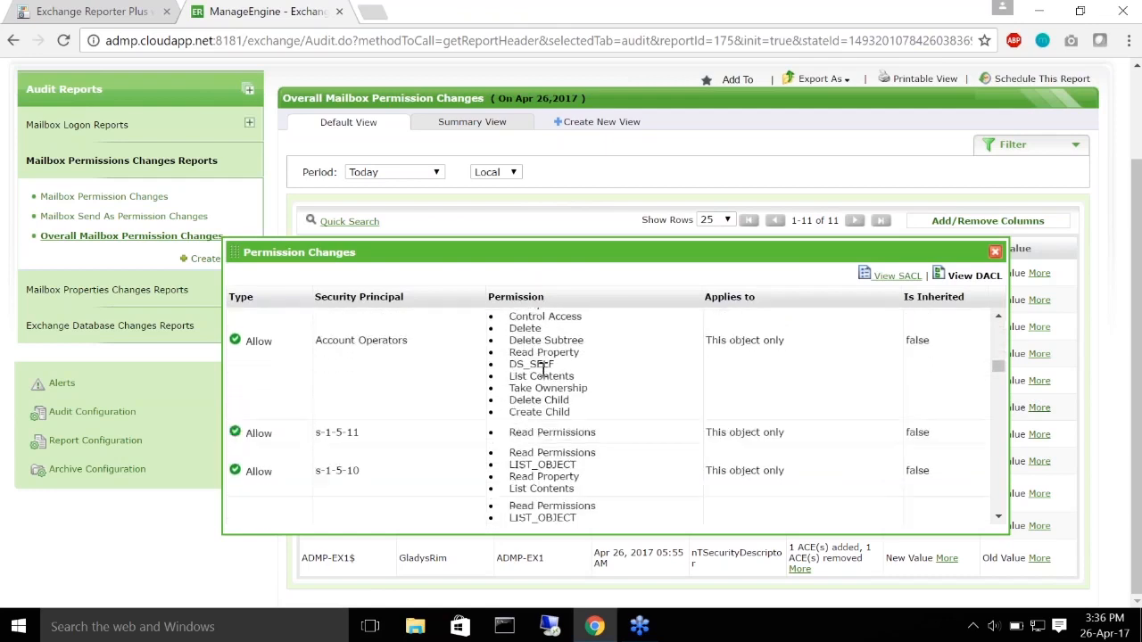
pyautogui.scroll(-10, 585, 370)
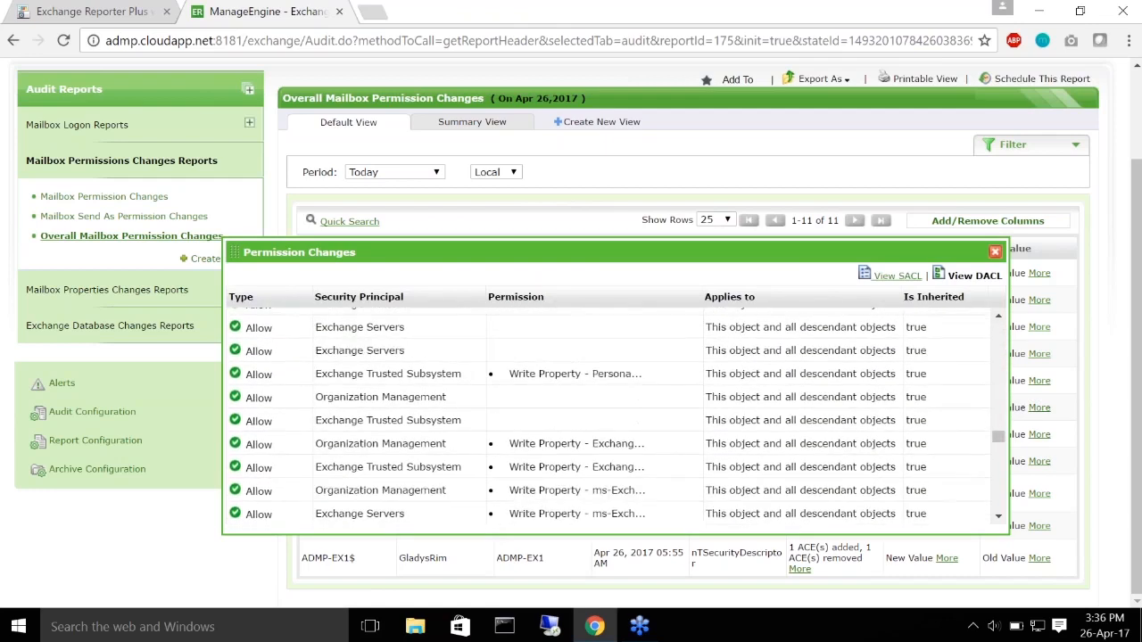
pyautogui.click(996, 256)
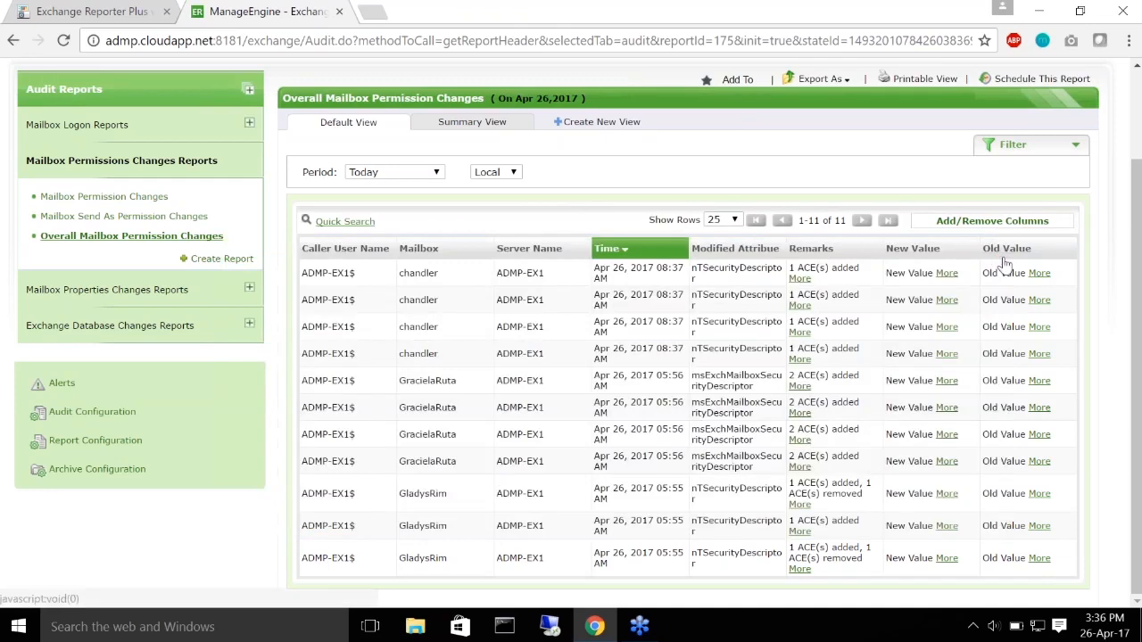
# Step: Show the first change's new permission list, including BentleyBeagle with Send As
pyautogui.click(949, 271)
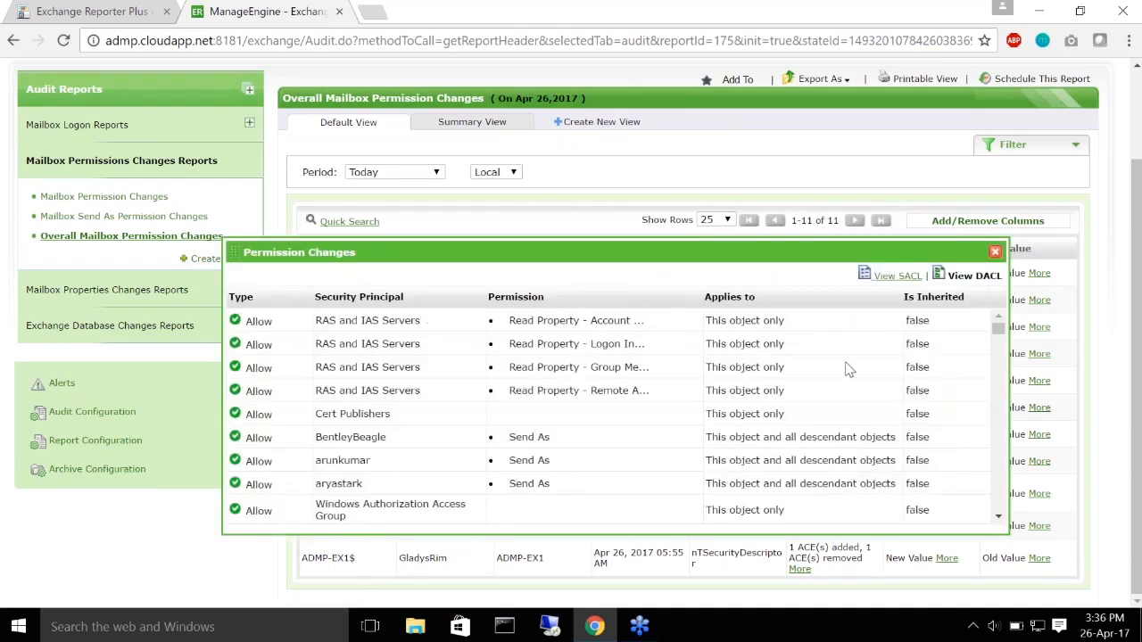
pyautogui.scroll(-5, 586, 391)
pyautogui.scroll(-10, 586, 392)
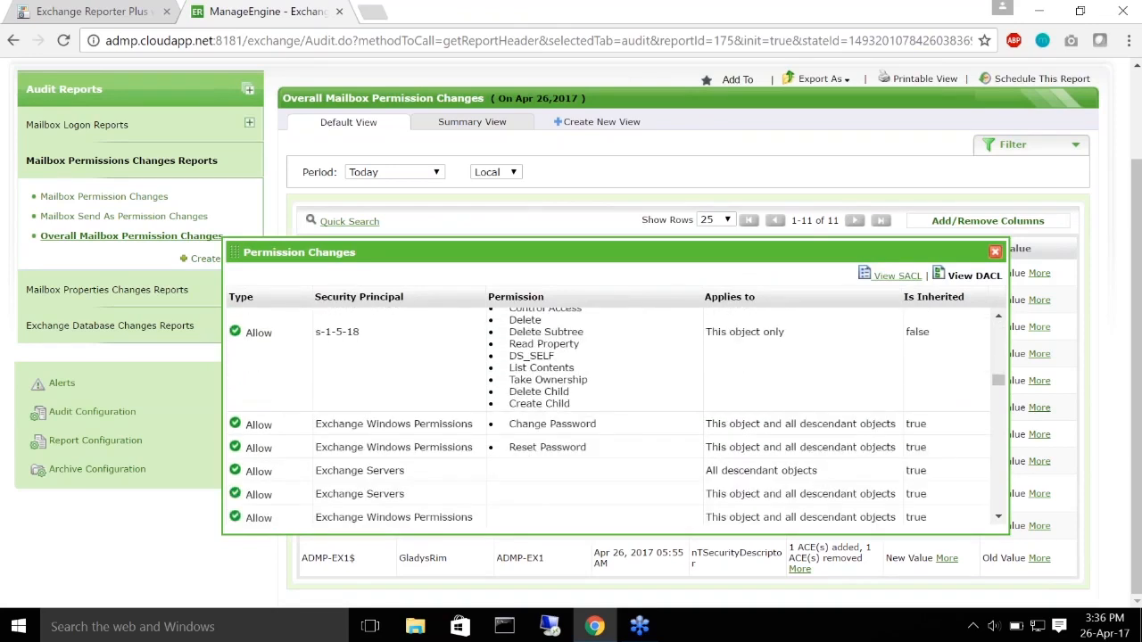
pyautogui.scroll(15, 586, 393)
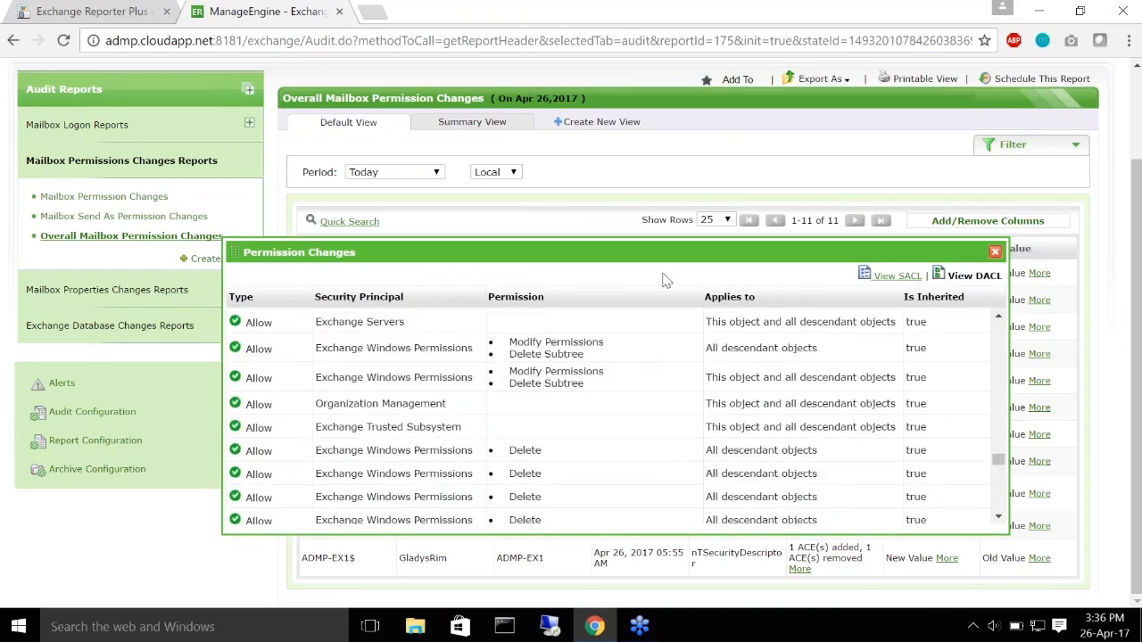
pyautogui.moveTo(674, 256); pyautogui.dragTo(680, 413)
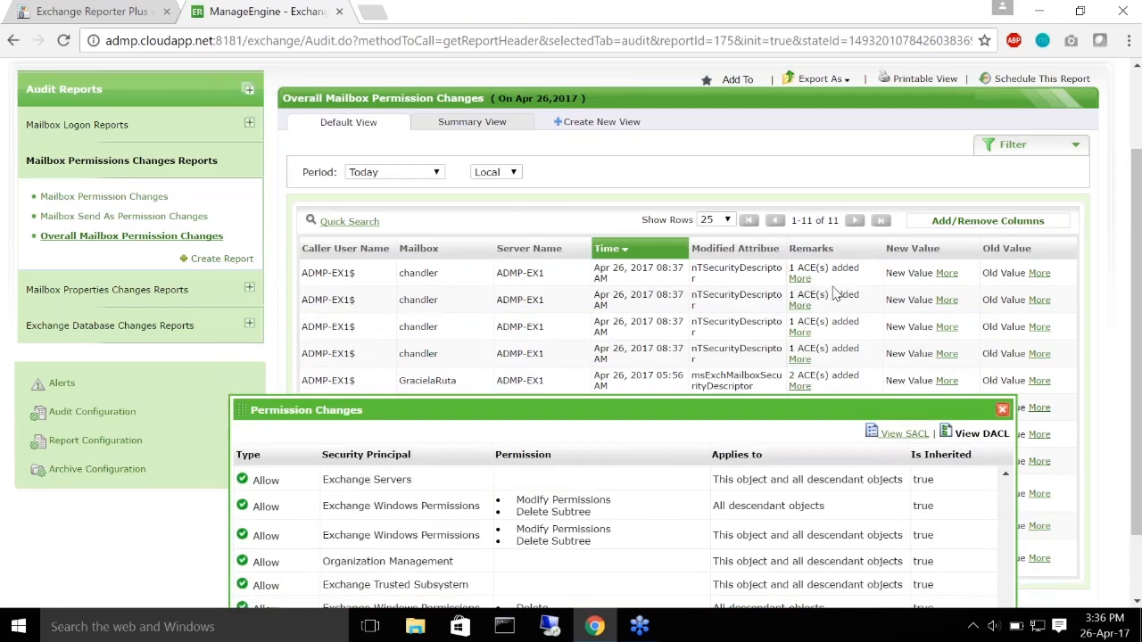
pyautogui.moveTo(584, 411); pyautogui.dragTo(604, 141)
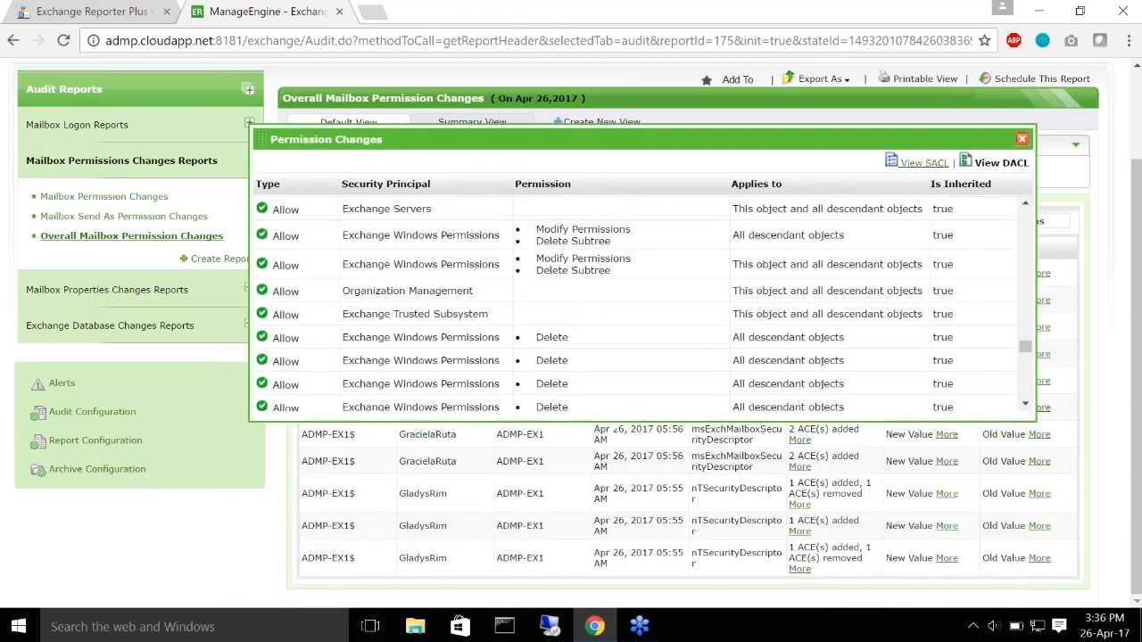
pyautogui.scroll(-5, 522, 248)
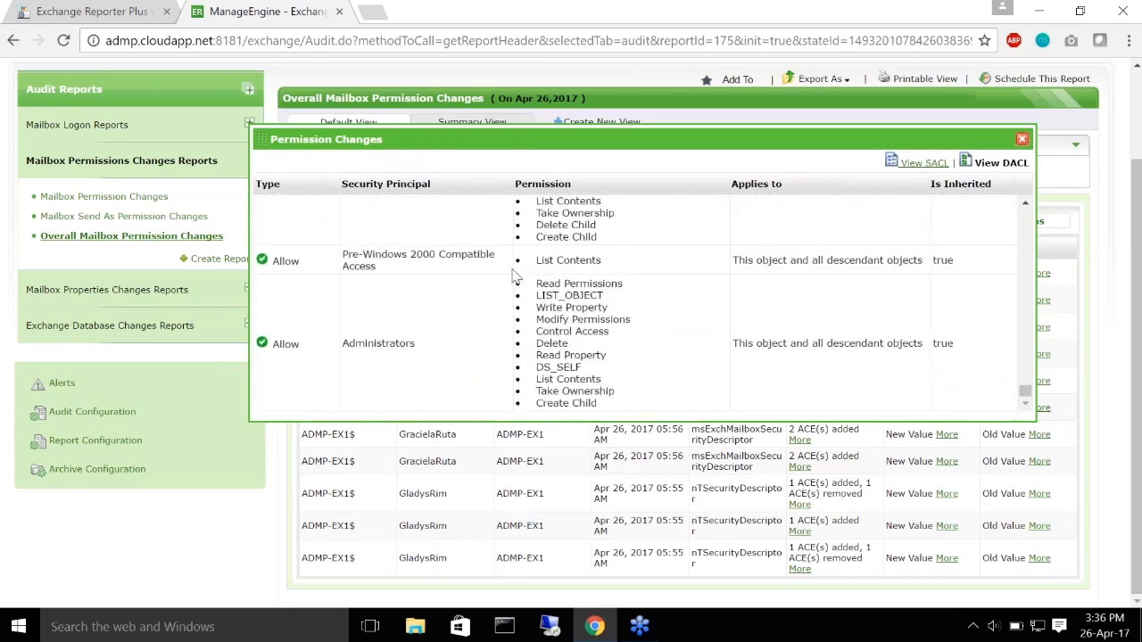
pyautogui.scroll(10, 506, 288)
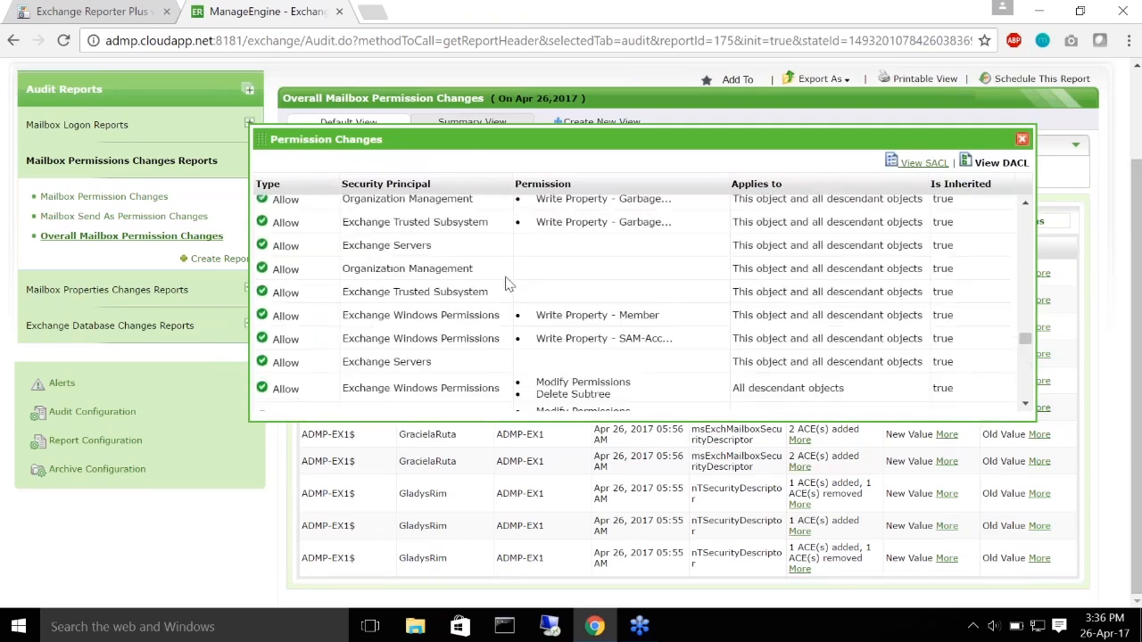
pyautogui.scroll(6, 509, 284)
pyautogui.scroll(4, 509, 285)
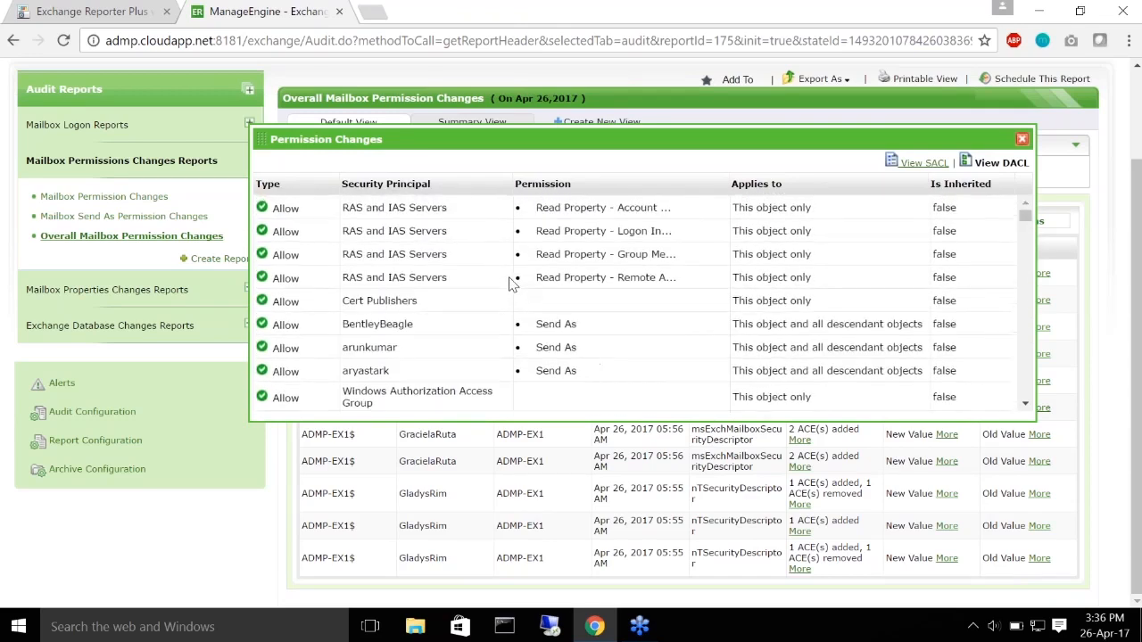
# Step: Close the Permission Changes popup to reveal the report's 11 entries again
pyautogui.click(1020, 140)
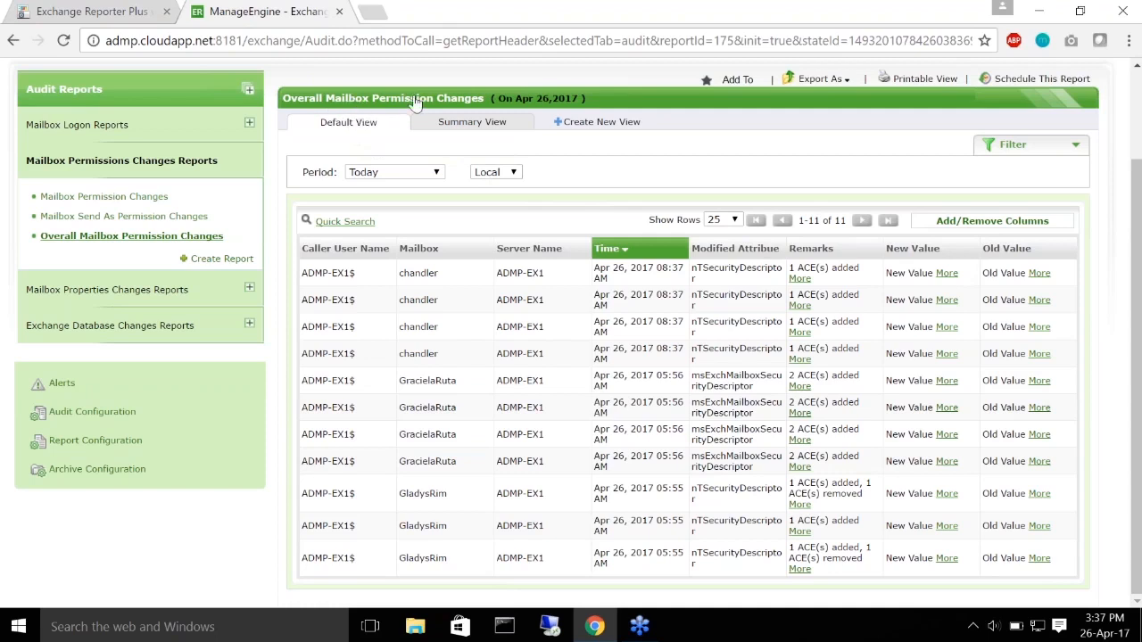
# Step: Filter the report by Server with the period set to This Month
pyautogui.click(1011, 154)
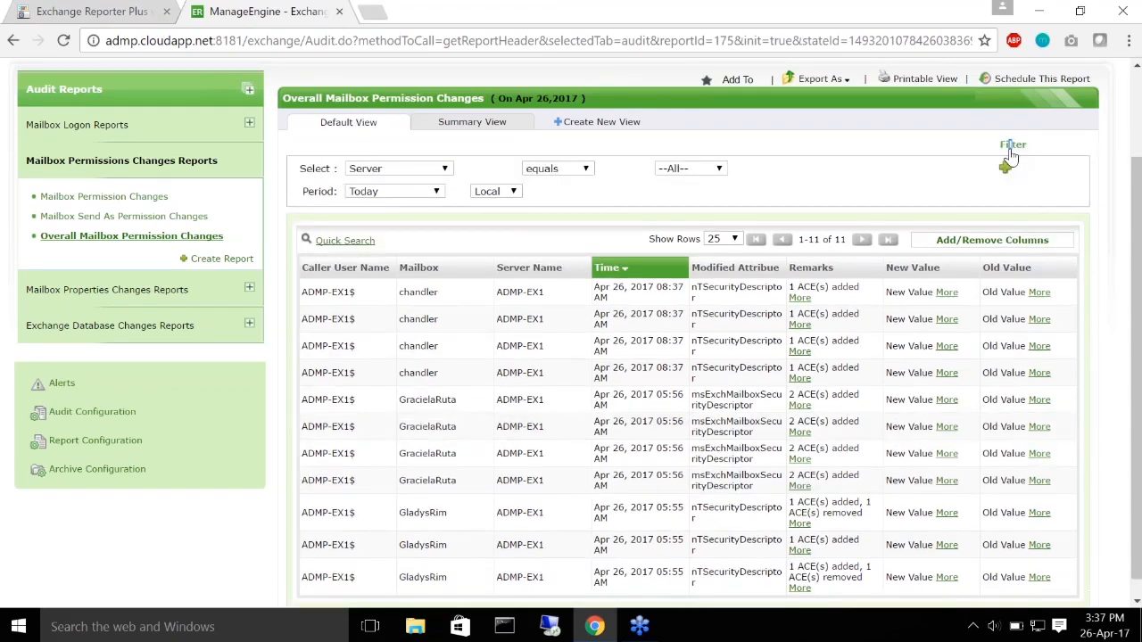
pyautogui.click(433, 174)
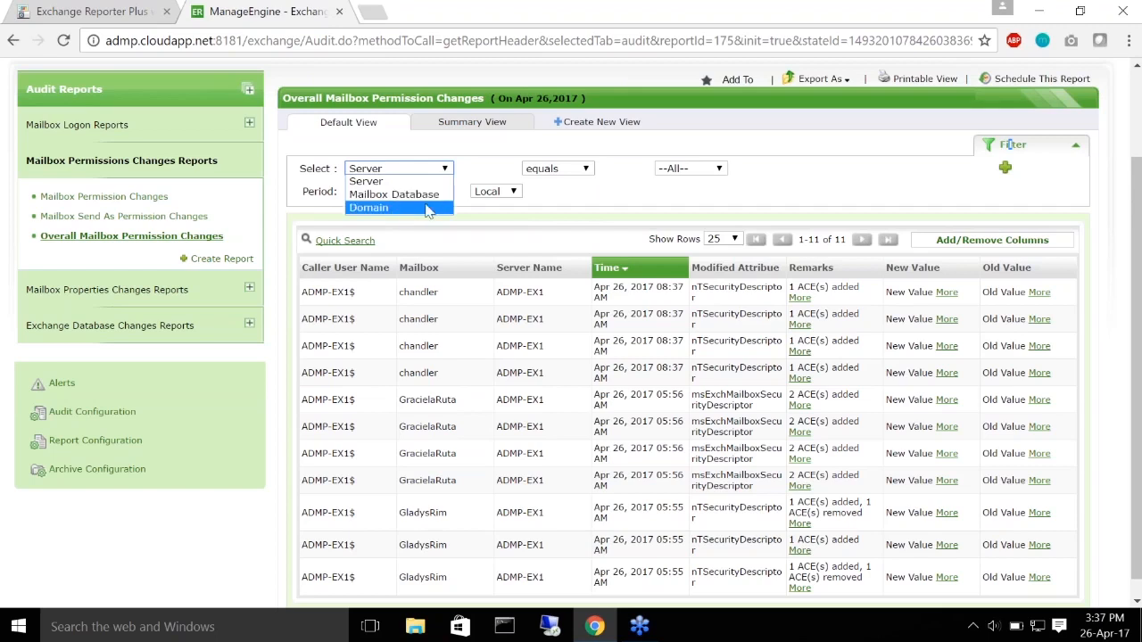
pyautogui.click(445, 170)
pyautogui.click(416, 193)
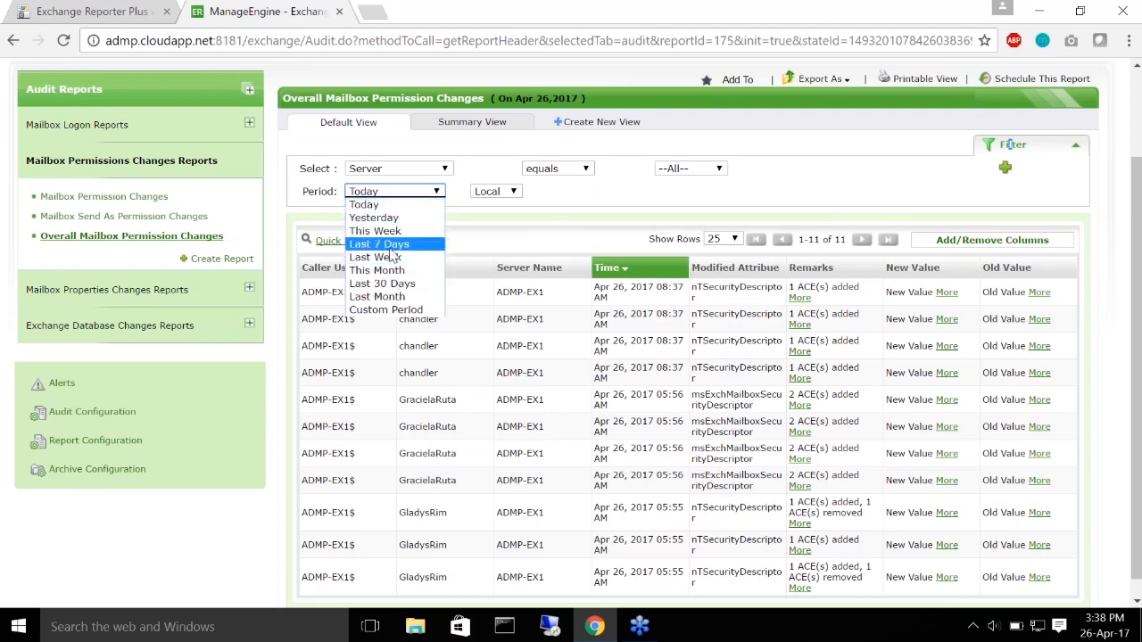
pyautogui.click(378, 269)
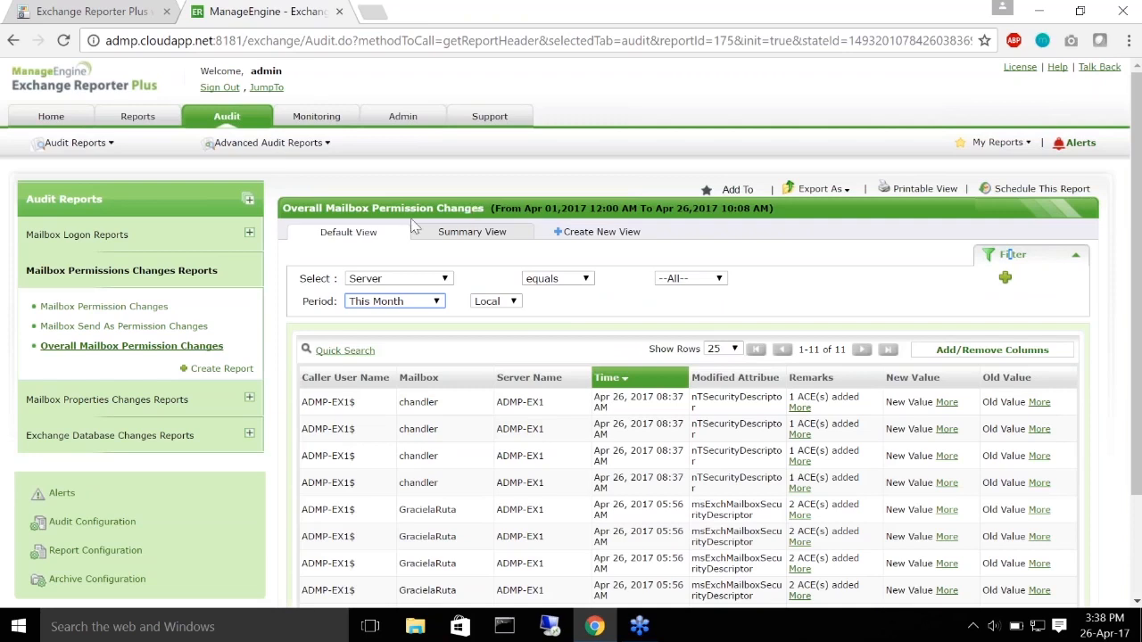
pyautogui.scroll(-1, 393, 359)
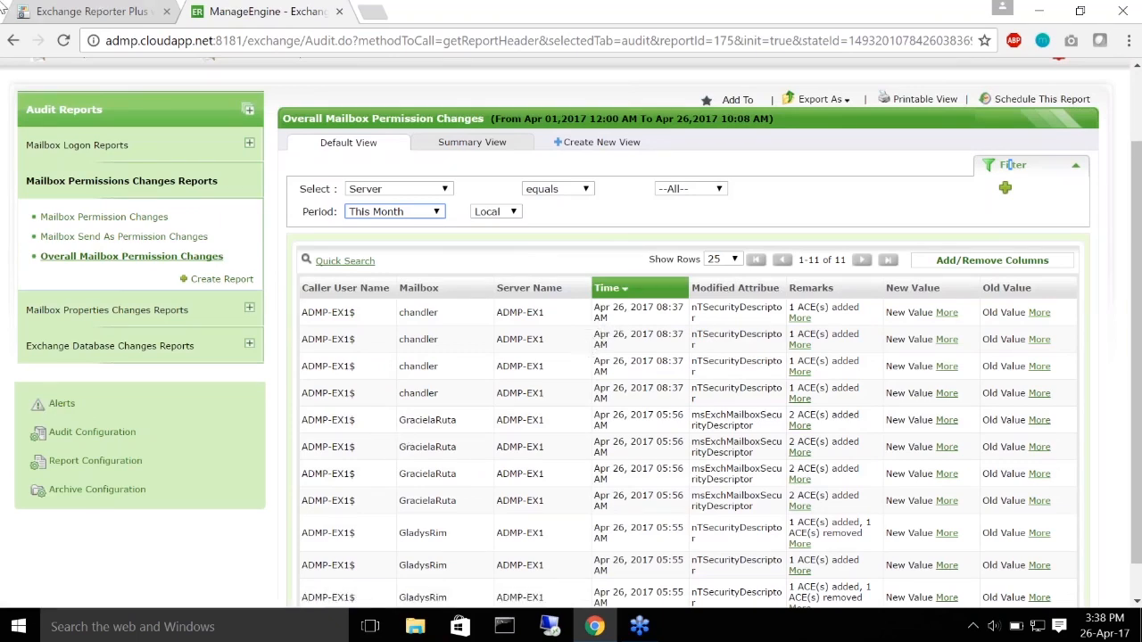
# Step: Resume the Zoho Show workshop slideshow full screen and advance to slide 7
pyautogui.click(84, 10)
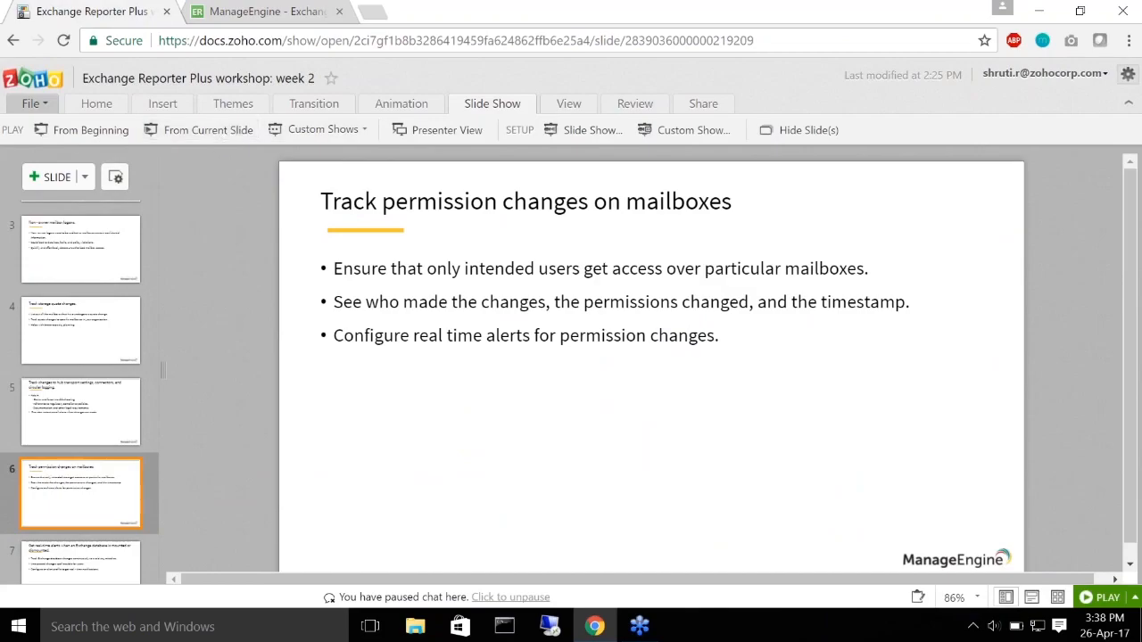
pyautogui.click(201, 130)
pyautogui.press('Right')
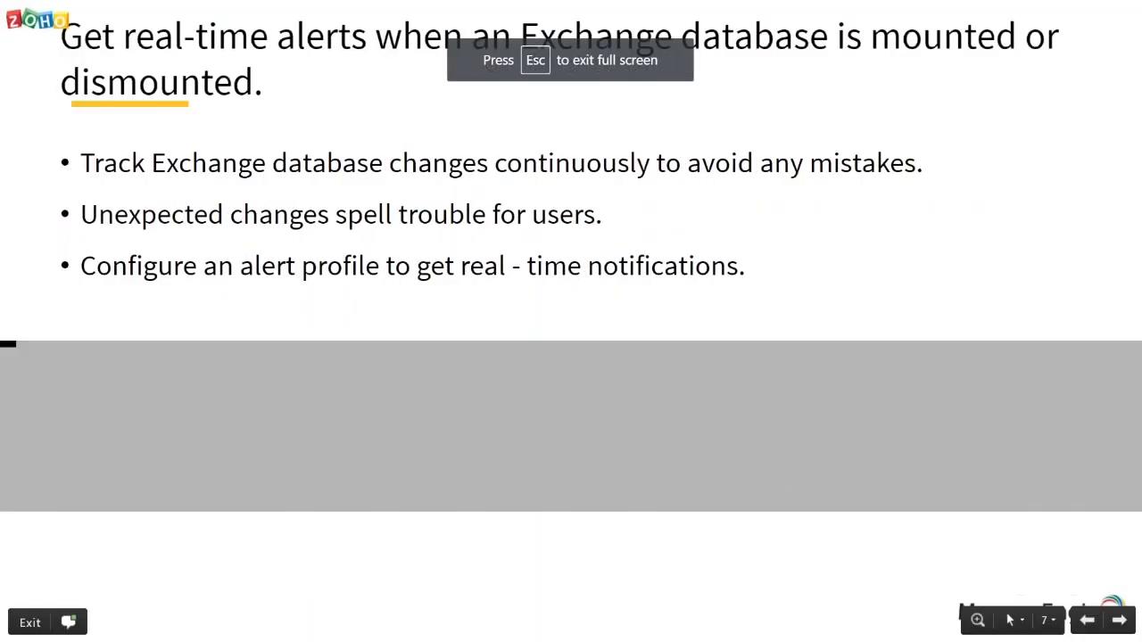
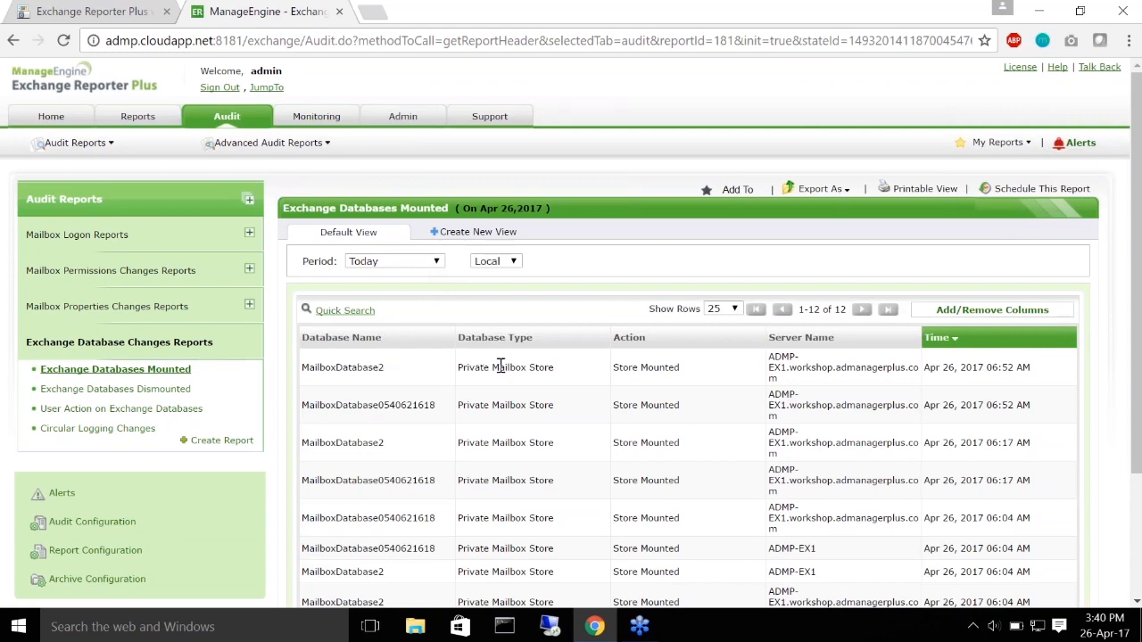
pyautogui.scroll(-1, 500, 361)
pyautogui.scroll(-2, 506, 339)
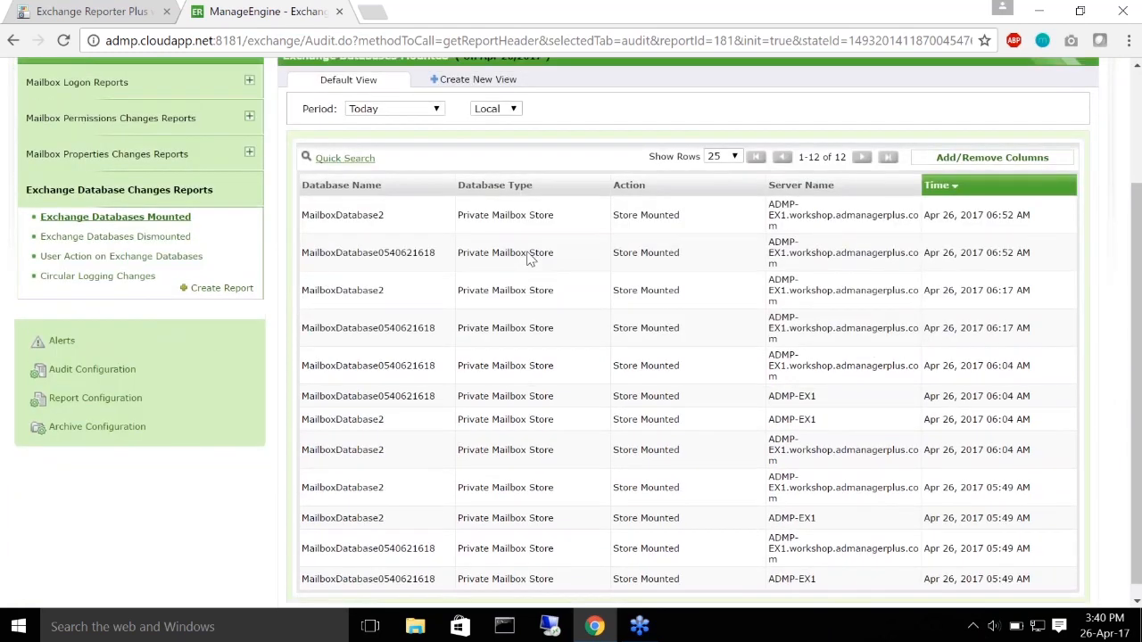
pyautogui.scroll(3, 532, 260)
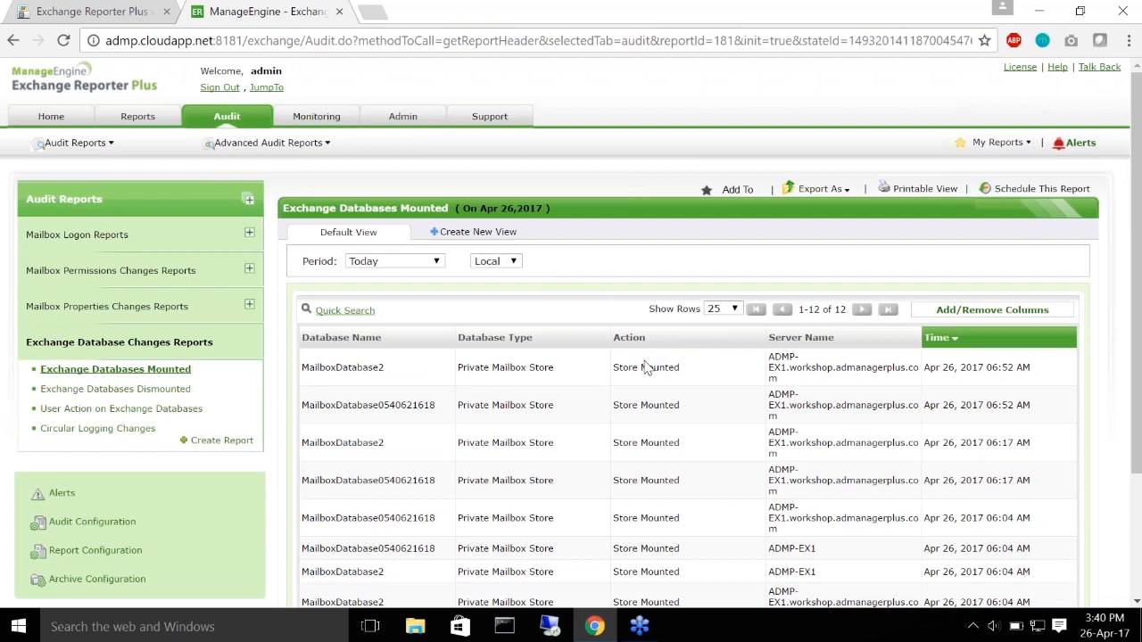
pyautogui.moveTo(614, 368); pyautogui.dragTo(714, 360)
pyautogui.doubleClick(813, 369)
pyautogui.click(813, 370)
# Step: Open today's Exchange Databases Dismounted report and scroll through its 12 Store Dismounted events
pyautogui.click(115, 389)
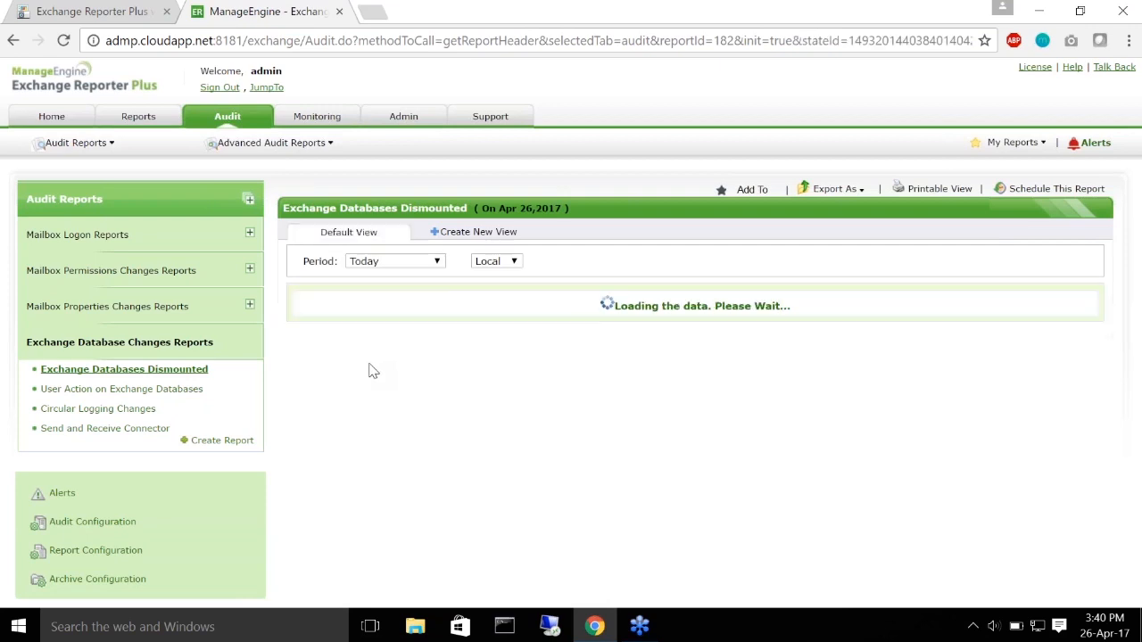
pyautogui.scroll(1, 147, 409)
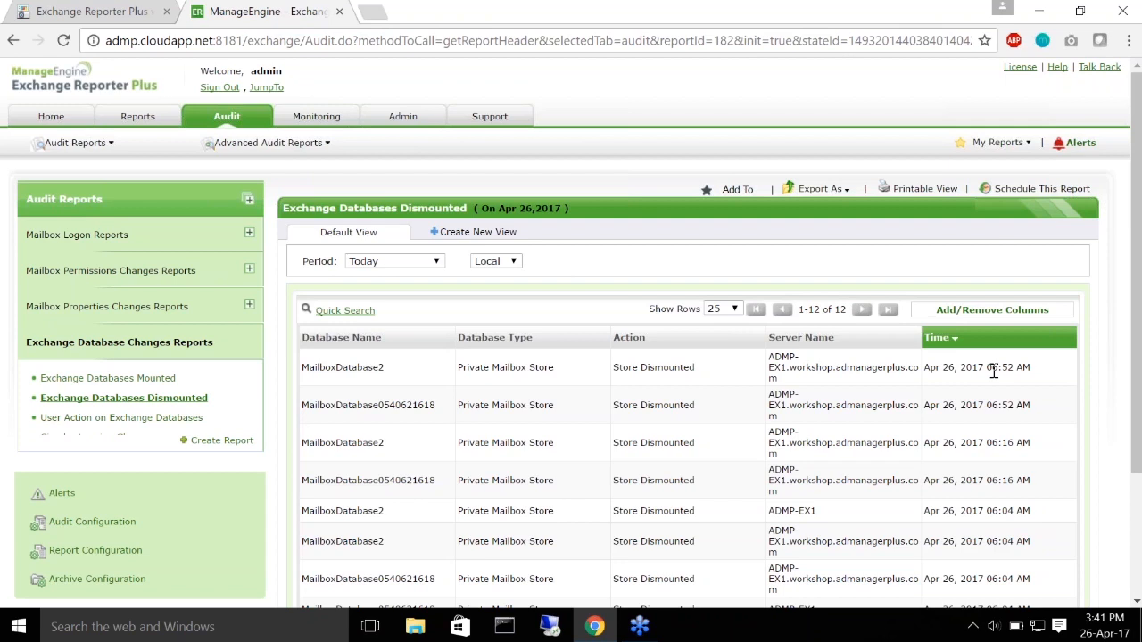
pyautogui.scroll(-2, 544, 393)
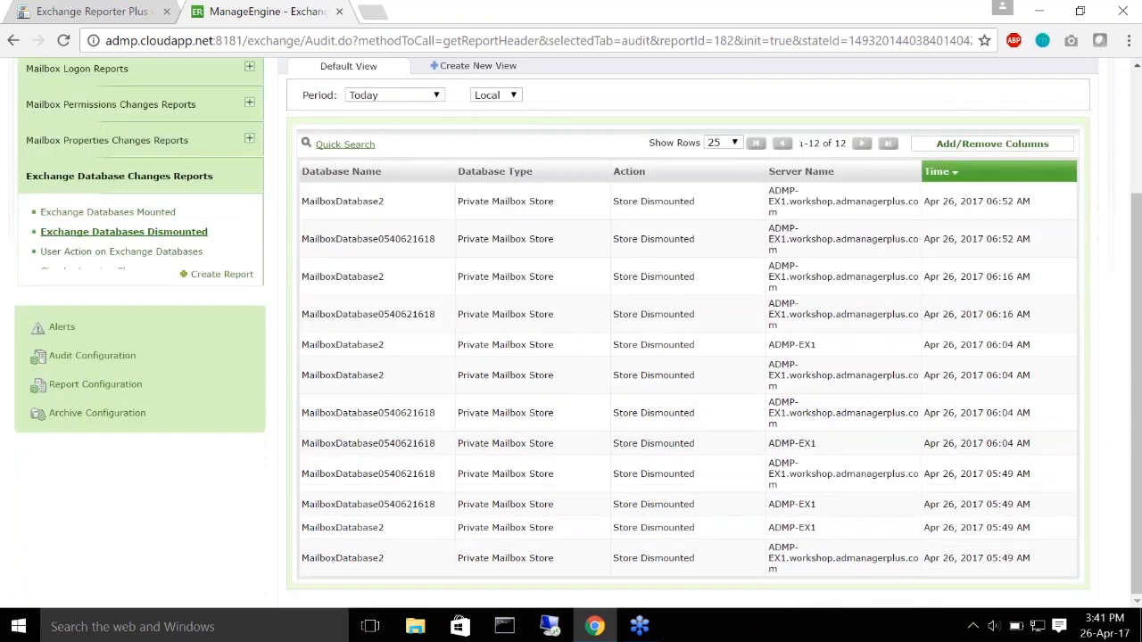
# Step: From the Alerts overview, start a new alert profile
pyautogui.click(61, 332)
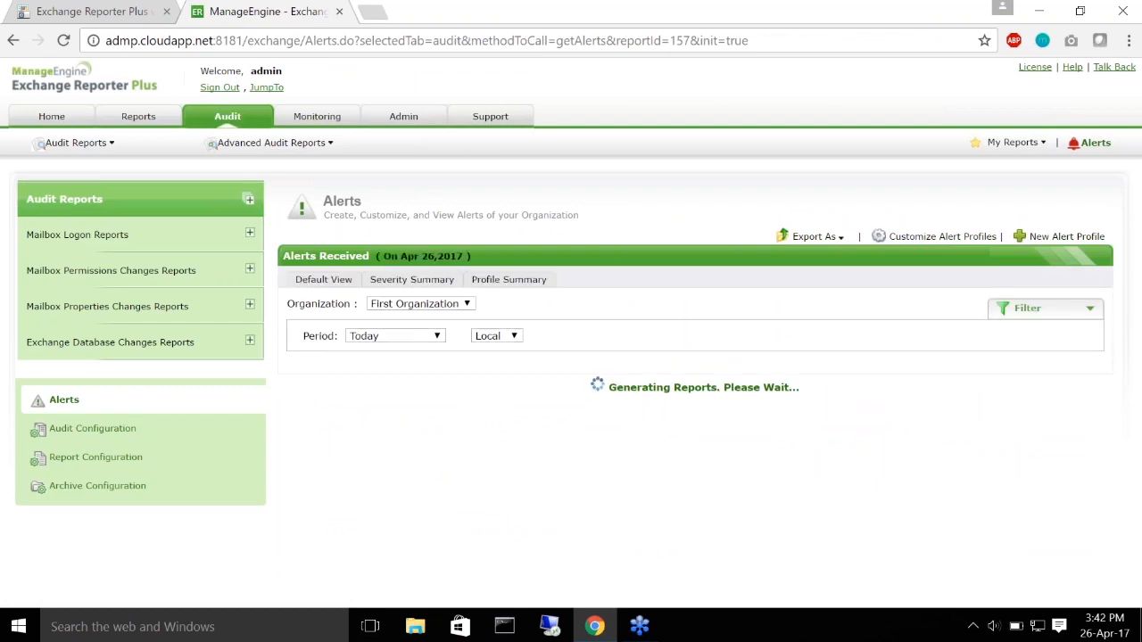
pyautogui.click(1042, 239)
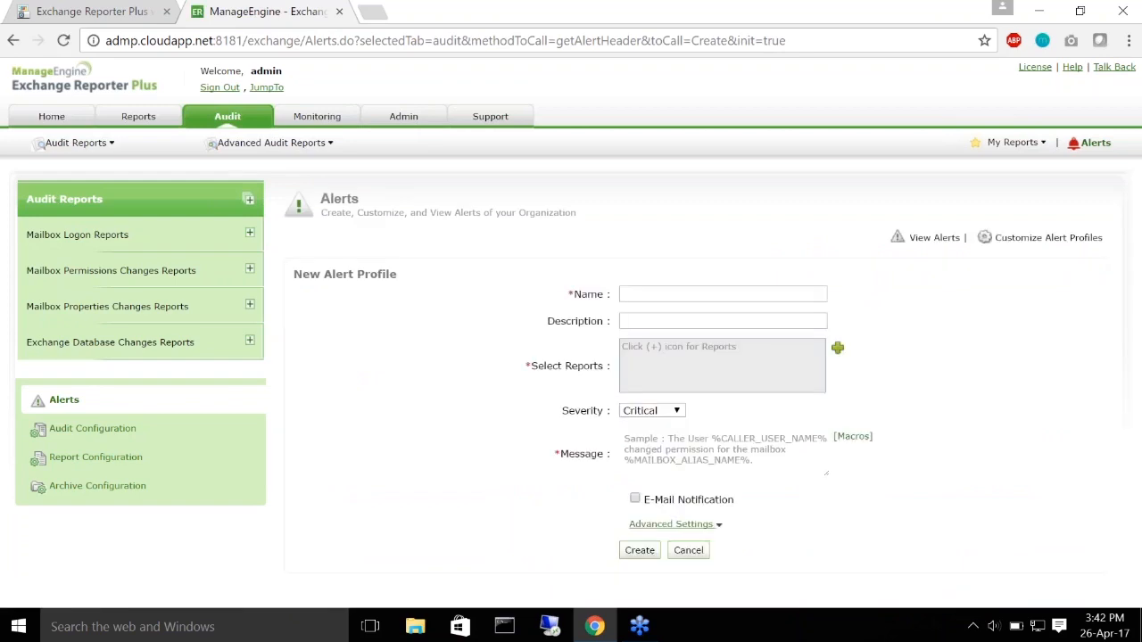
# Step: Enter 'Database dismounted alert' as both the profile name and its description, then open report selection
pyautogui.click(729, 293)
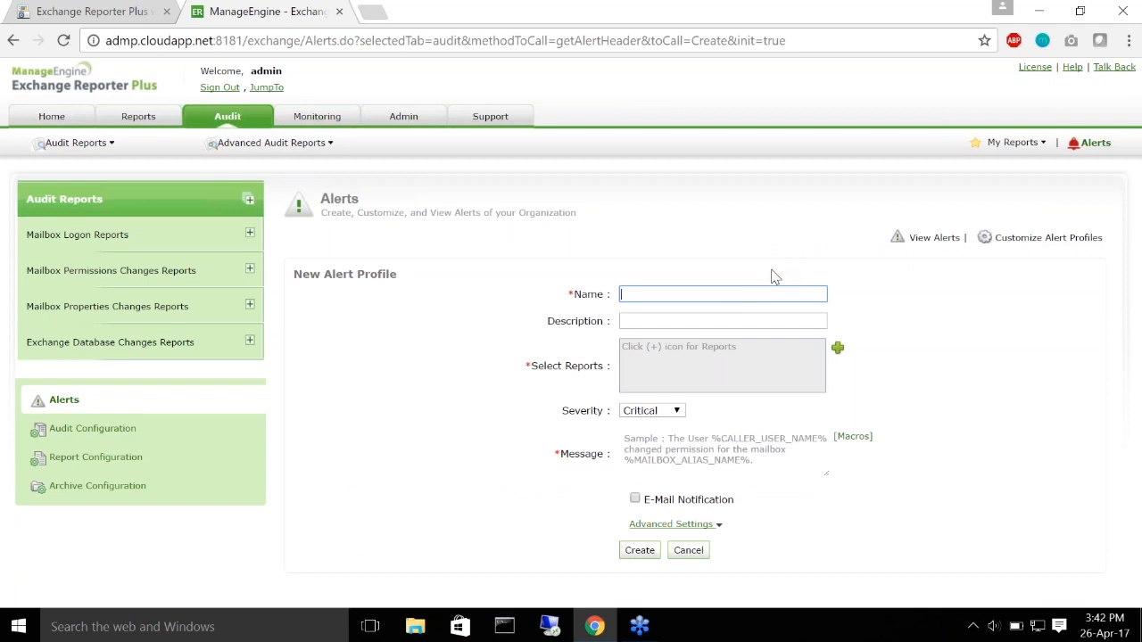
pyautogui.write('Database dismounted alert')
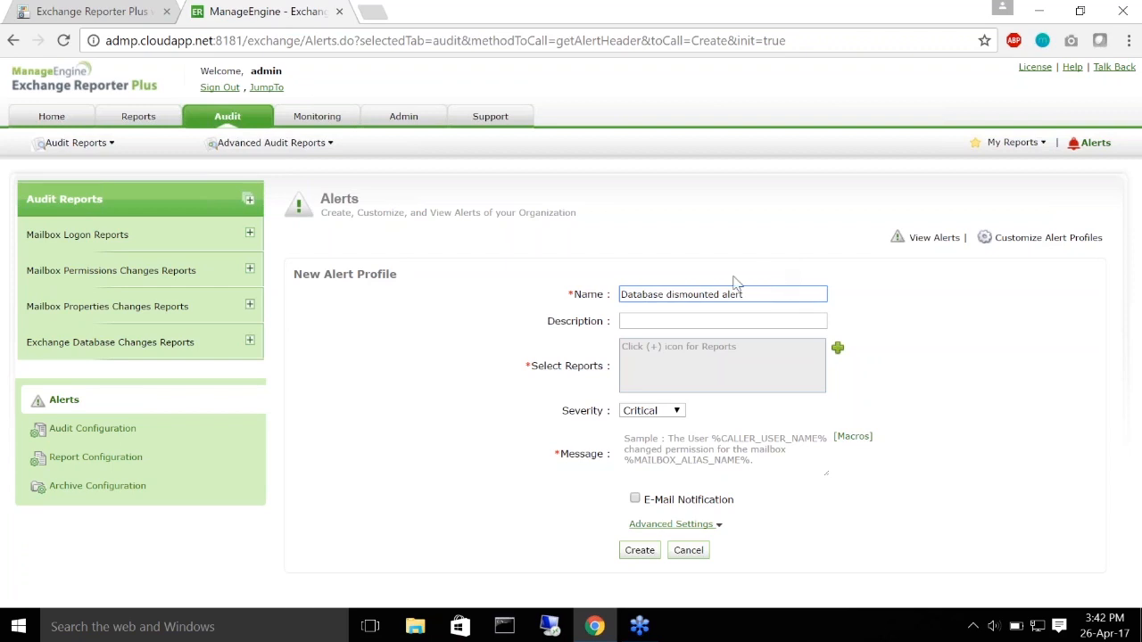
pyautogui.moveTo(748, 295); pyautogui.dragTo(551, 309)
pyautogui.hotkey('ctrl', 'c')
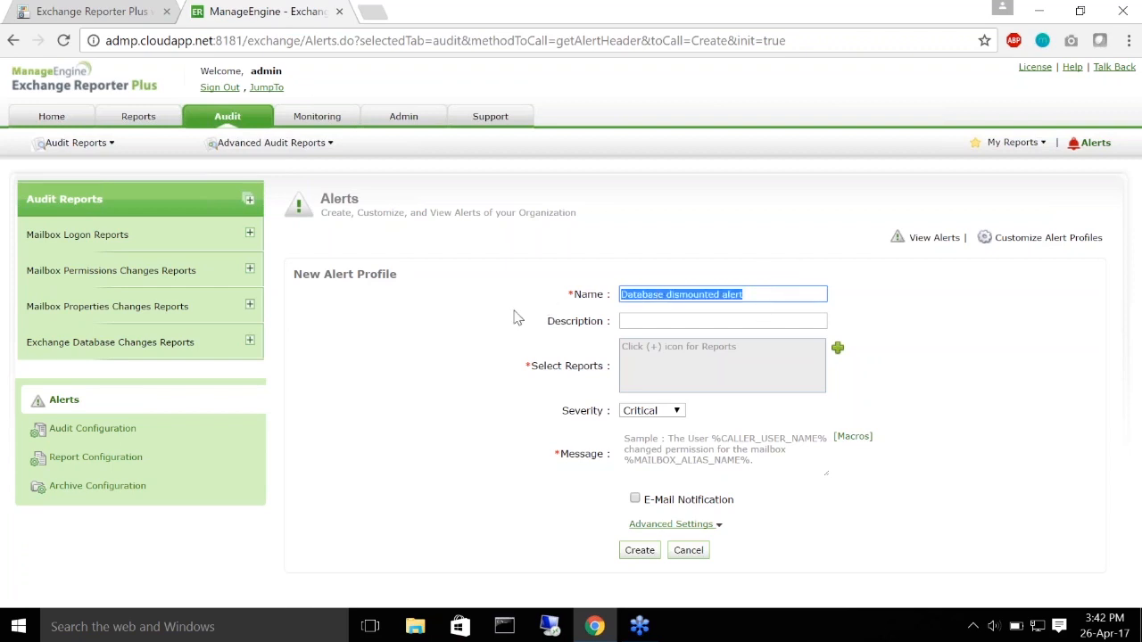
pyautogui.click(716, 320)
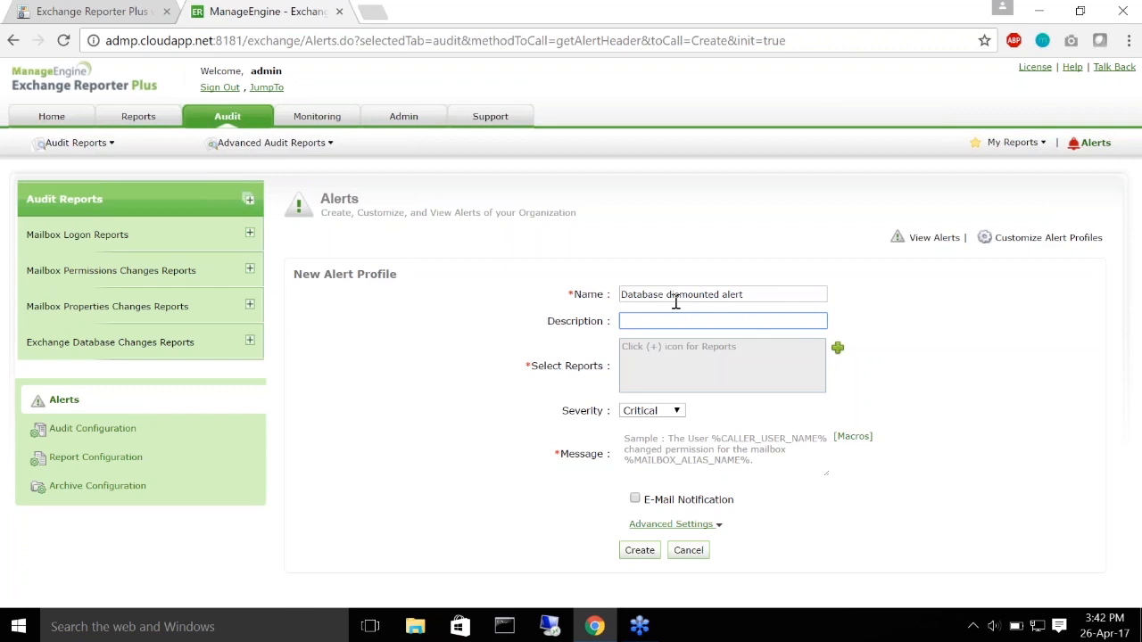
pyautogui.hotkey('ctrl', 'v')
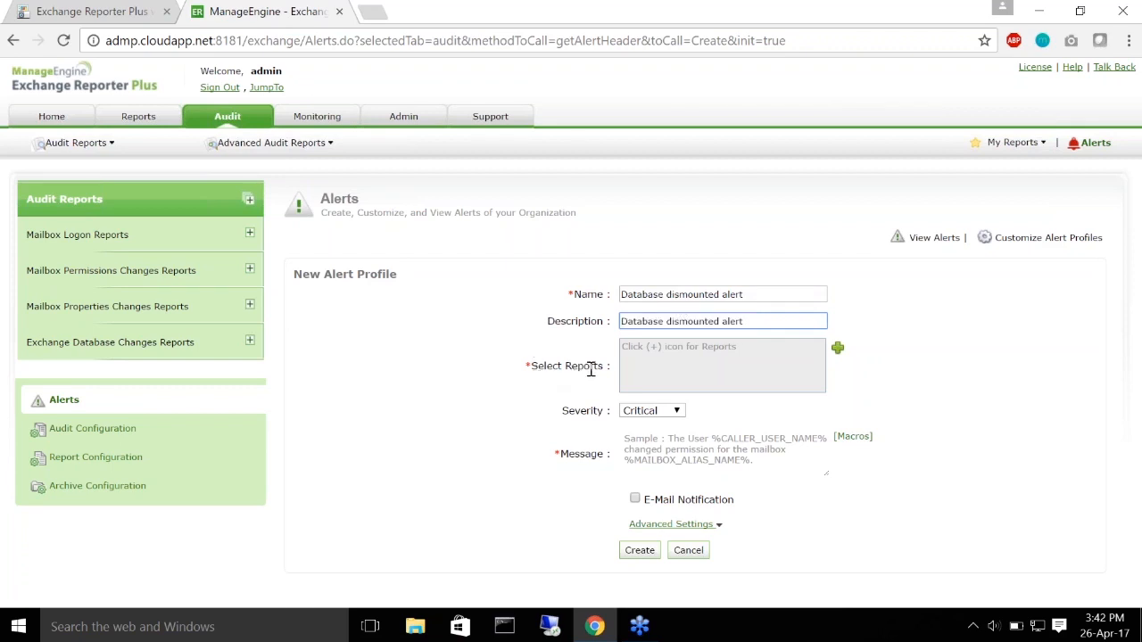
pyautogui.click(839, 349)
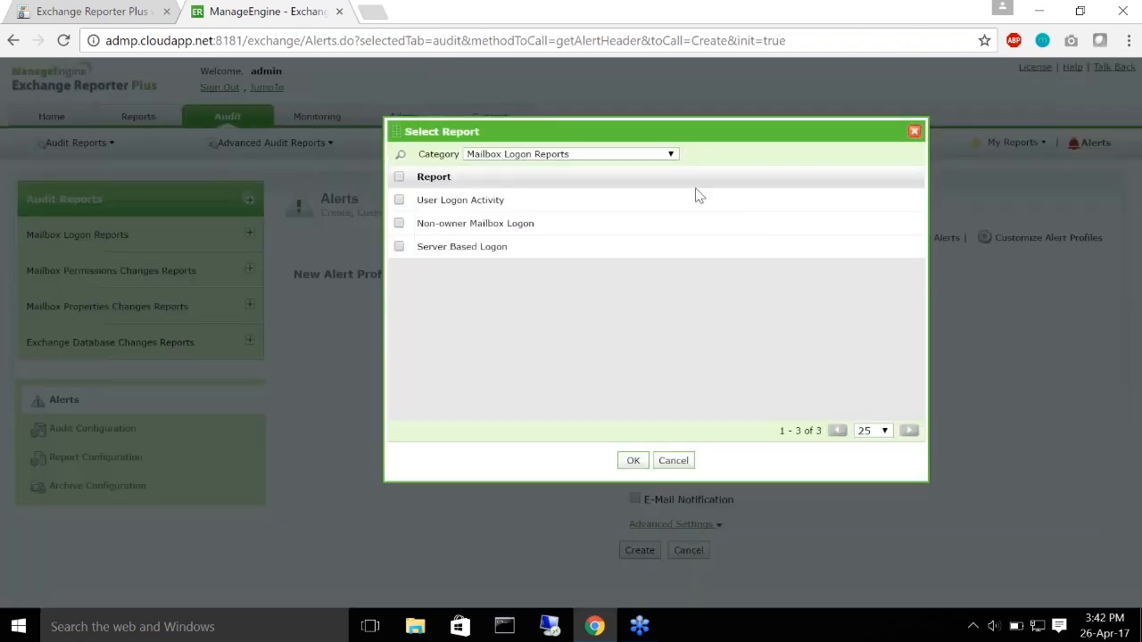
# Step: Select Exchange Databases Dismounted from the Exchange Database Changes Reports category as the alert's report
pyautogui.click(664, 157)
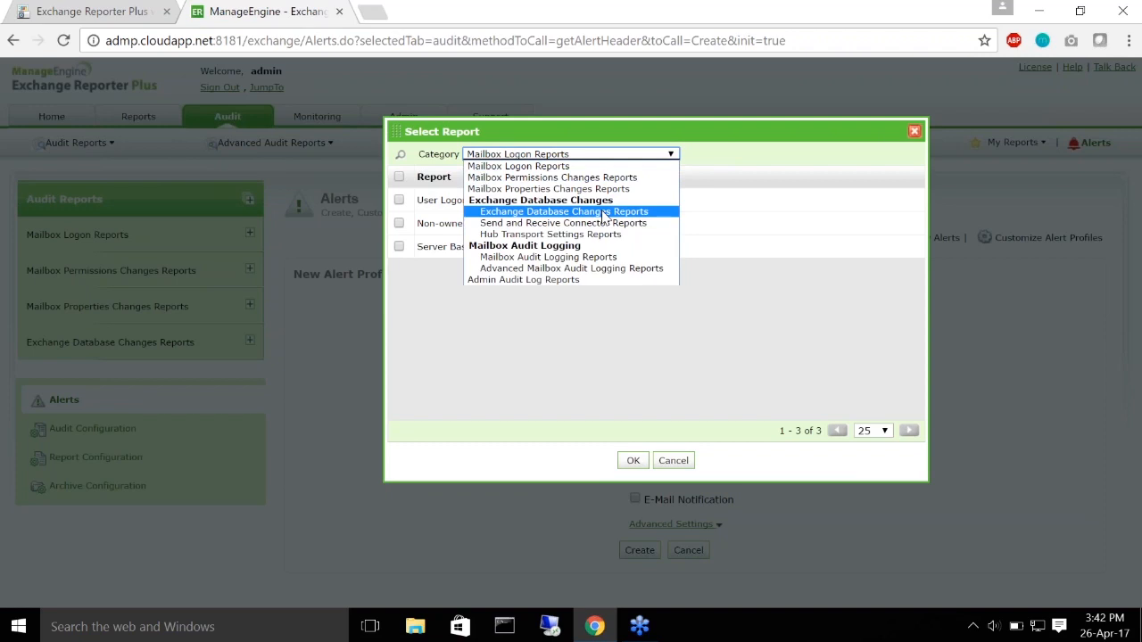
pyautogui.click(604, 212)
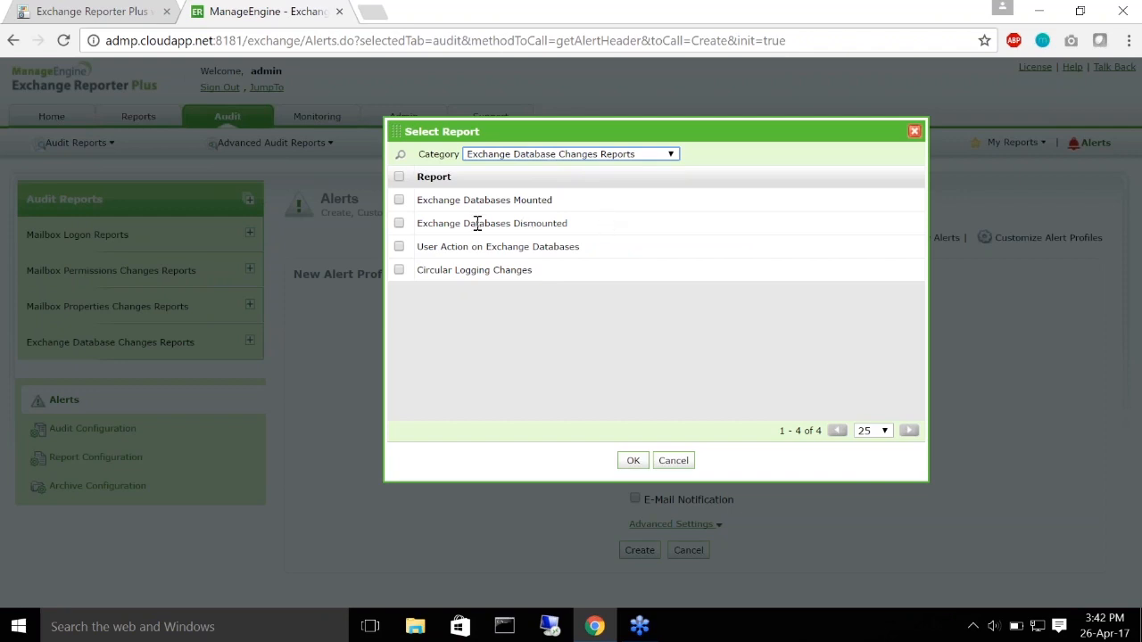
pyautogui.click(399, 224)
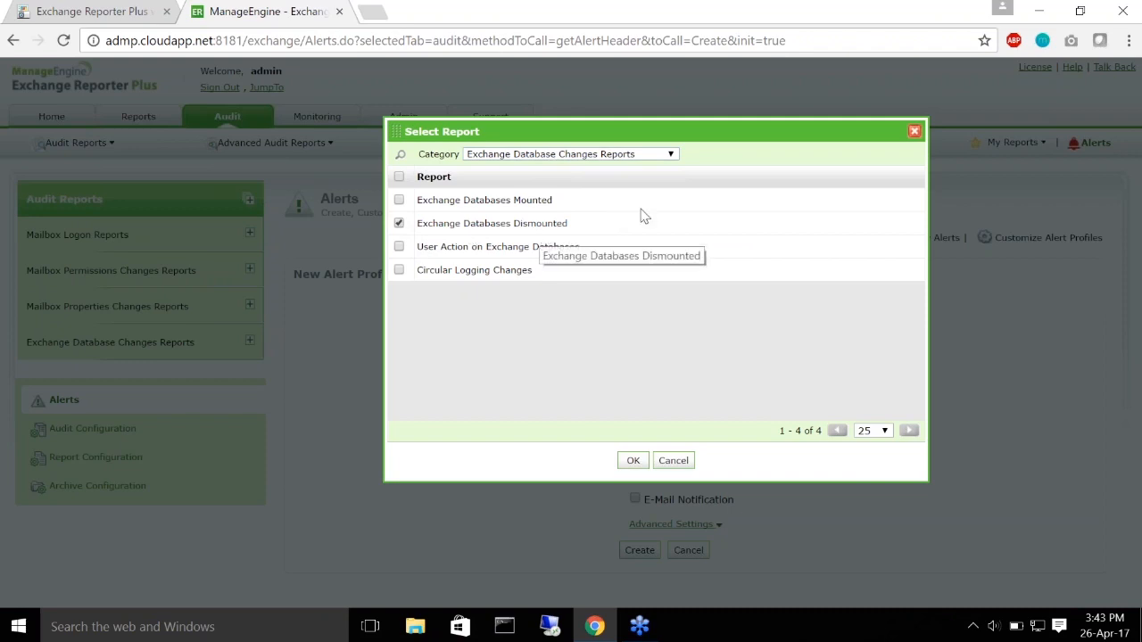
pyautogui.click(631, 460)
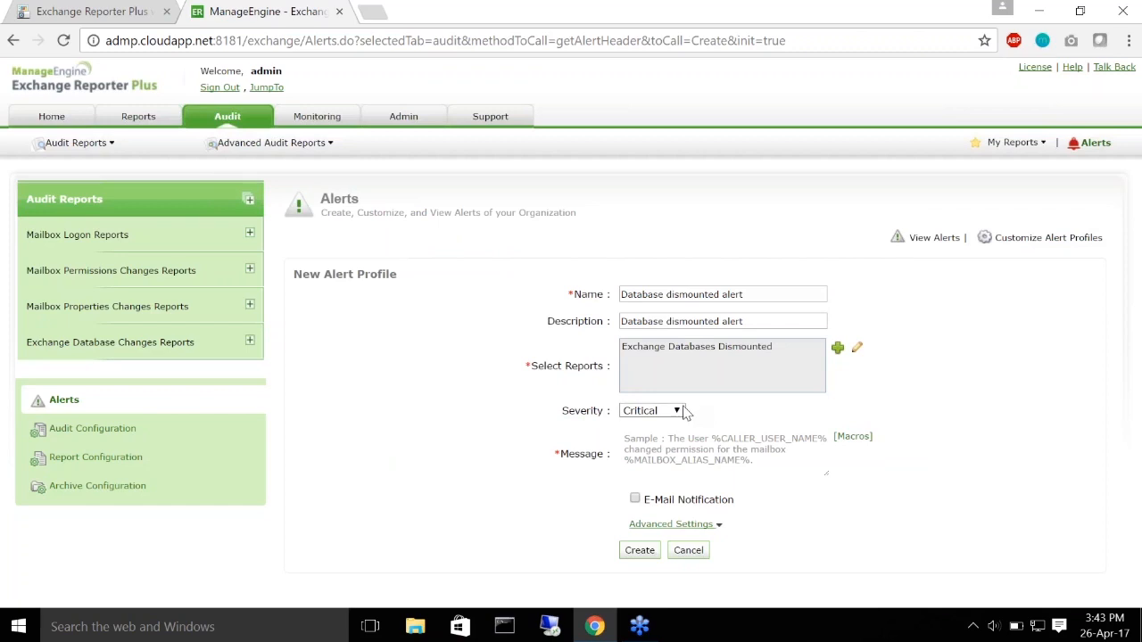
# Step: Keep severity at Critical and start the alert message with 'The database'
pyautogui.click(676, 411)
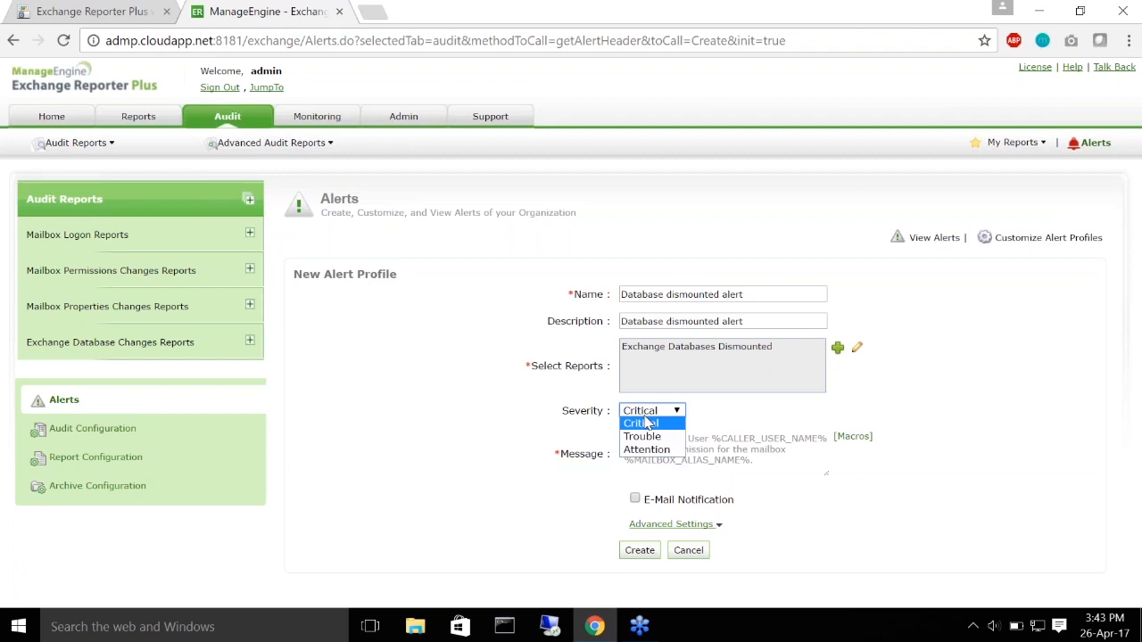
pyautogui.click(648, 424)
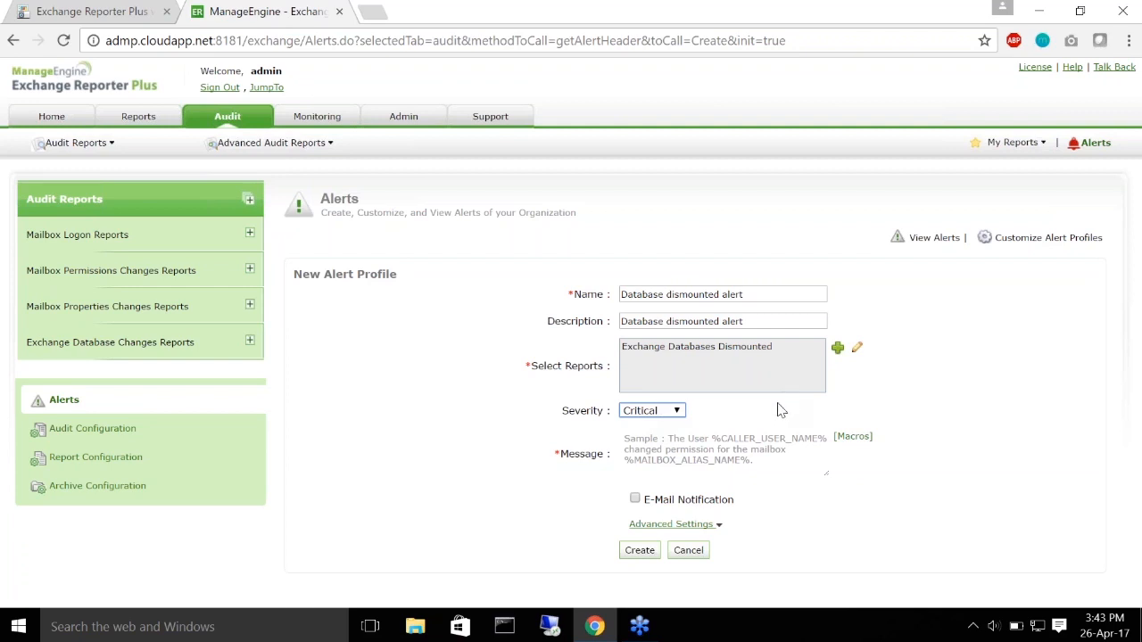
pyautogui.click(665, 454)
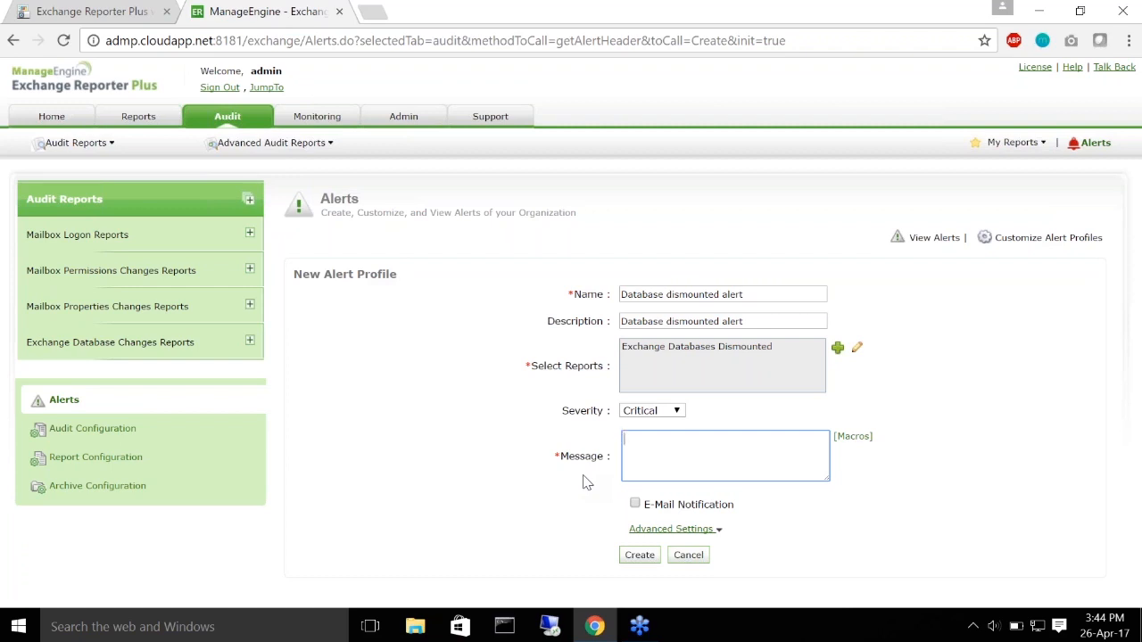
pyautogui.write('The database')
# Step: Complete the message as 'The database %STORE_NAME% was %STORE_OPERATION% at %GENERATED_TIME%. Server: %SERVER_NAME%'
pyautogui.click(862, 440)
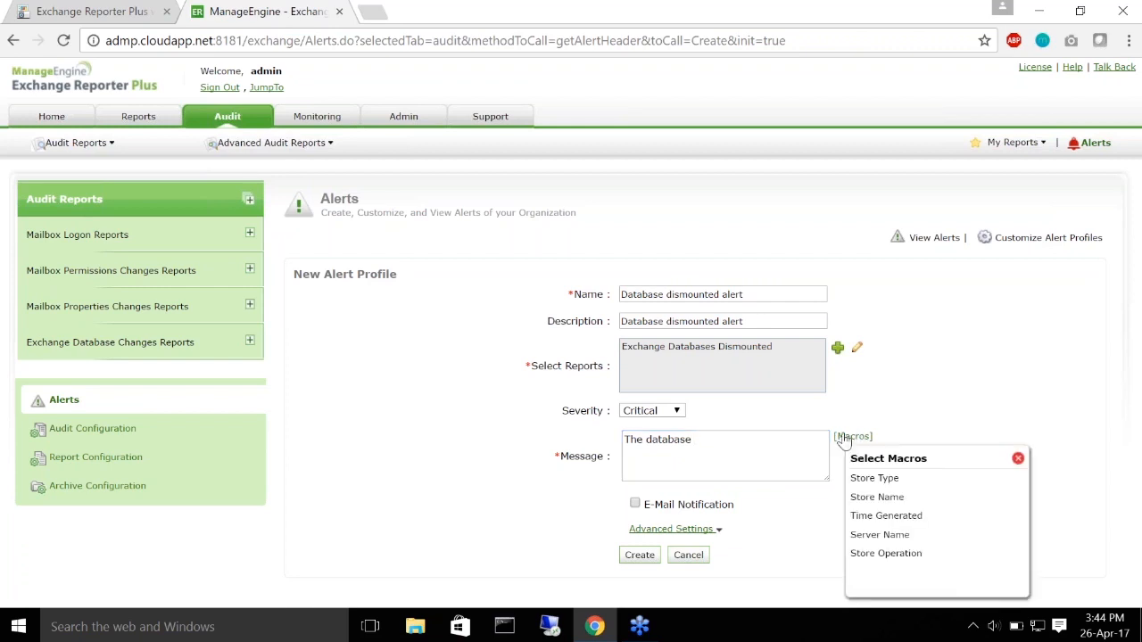
pyautogui.click(895, 505)
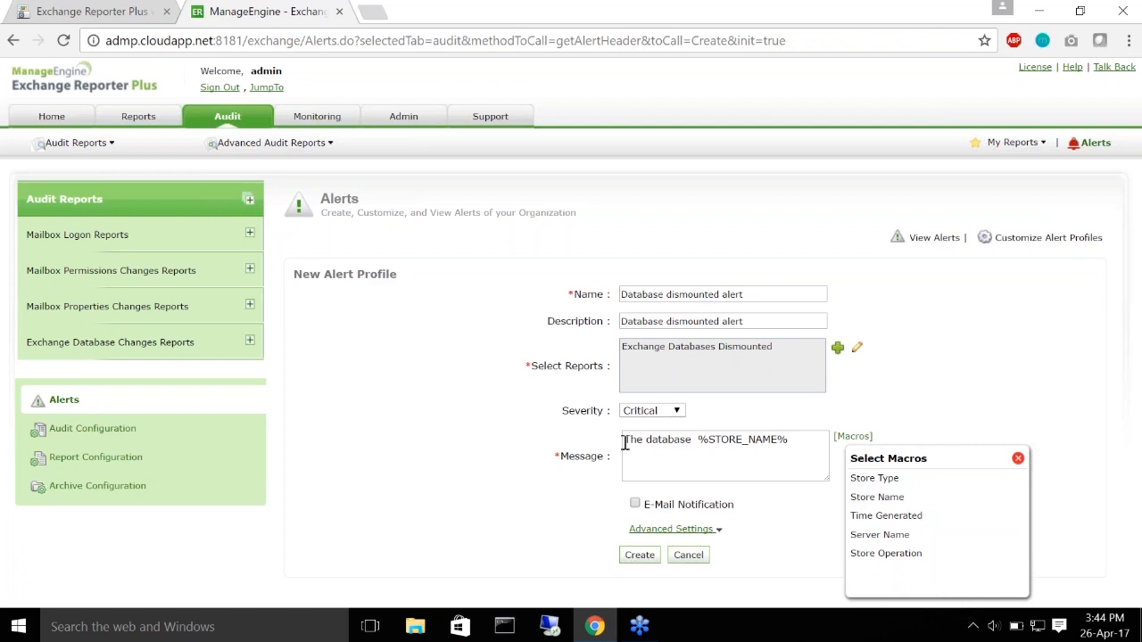
pyautogui.click(800, 440)
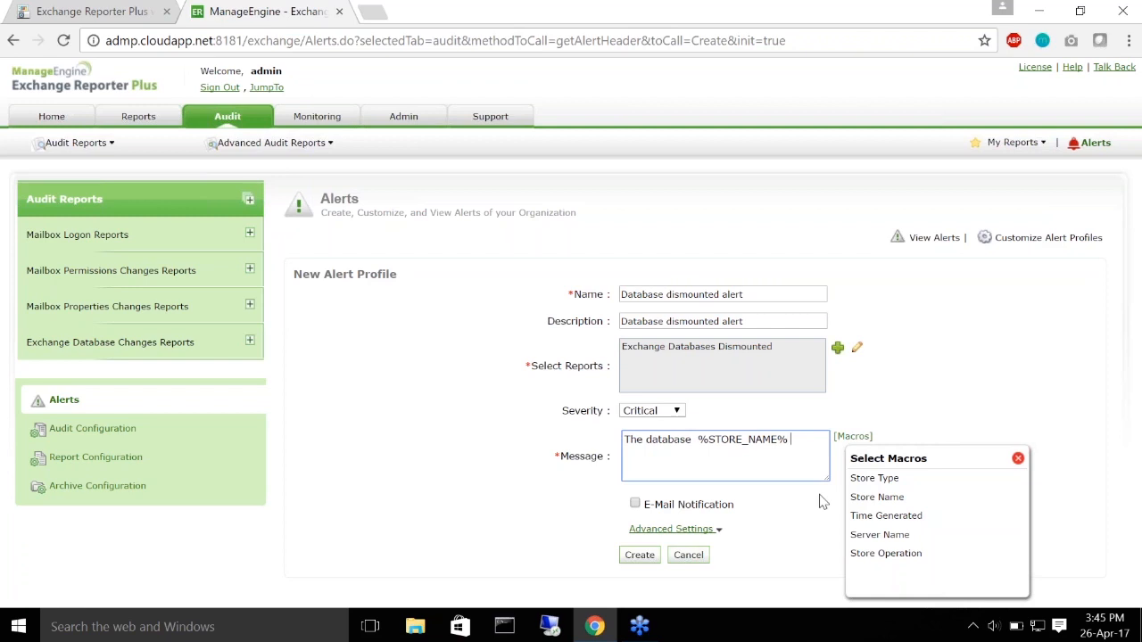
pyautogui.write('was')
pyautogui.click(886, 554)
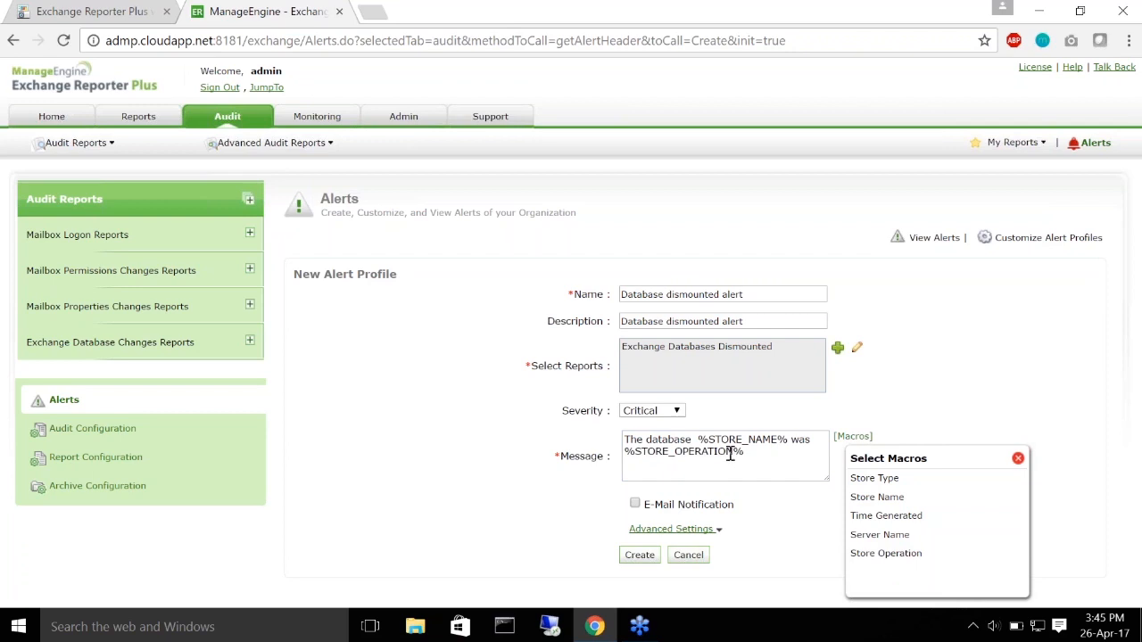
pyautogui.click(774, 461)
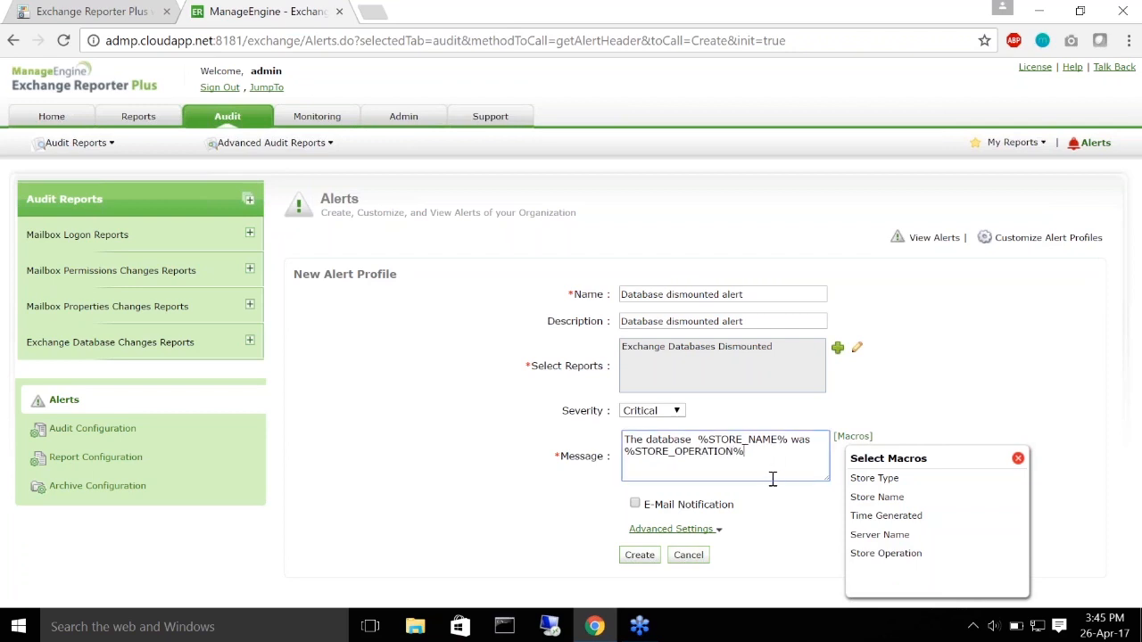
pyautogui.write('at')
pyautogui.click(900, 520)
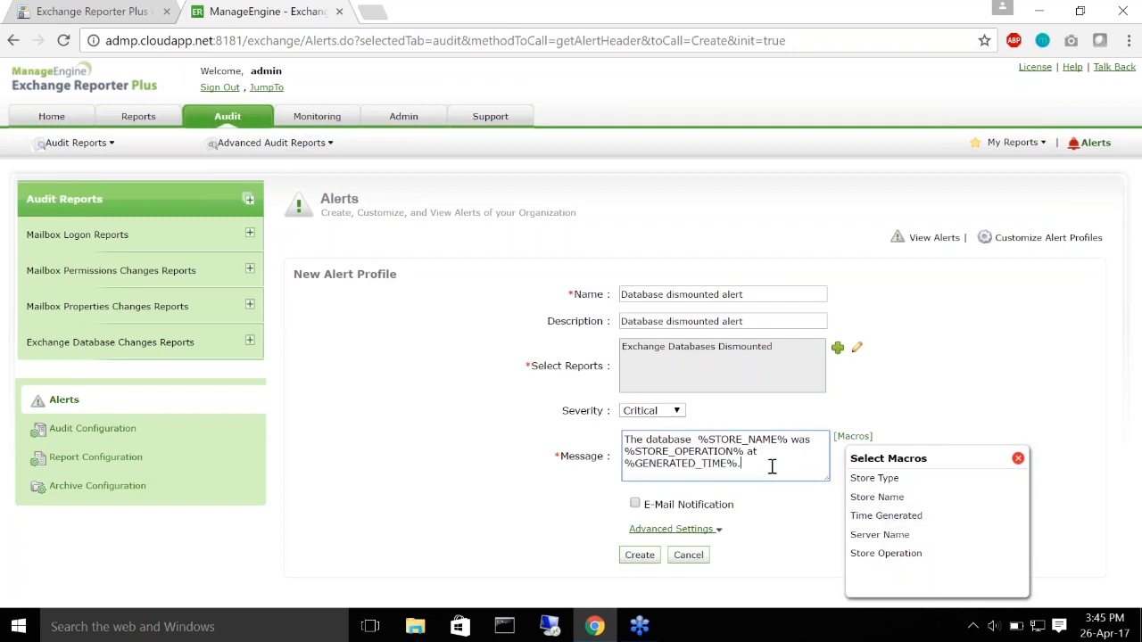
pyautogui.click(870, 537)
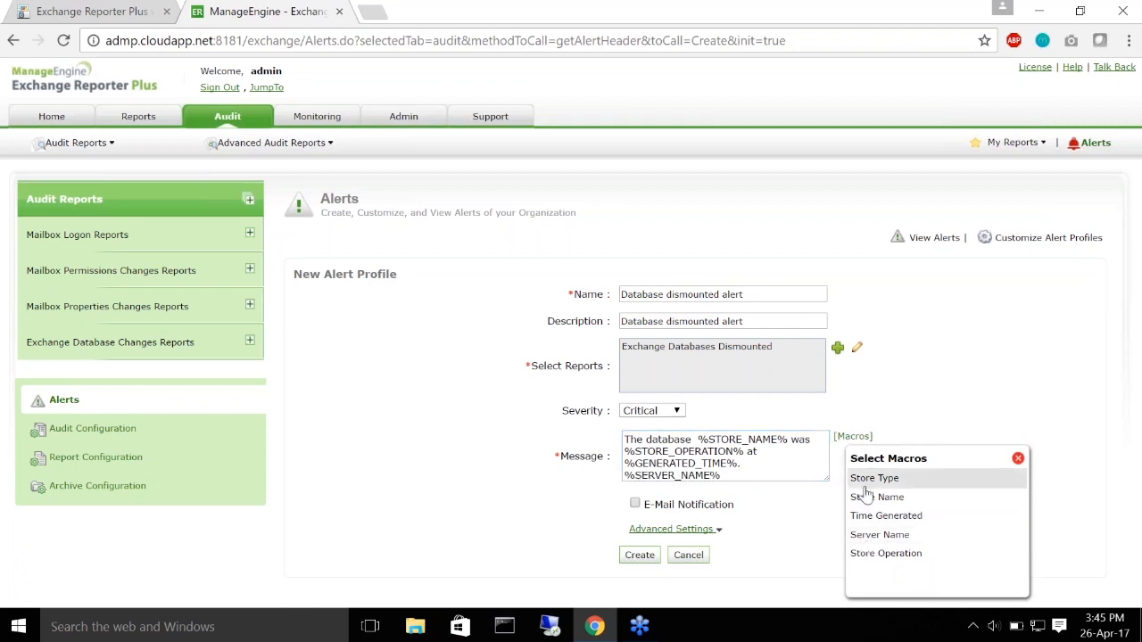
pyautogui.click(772, 464)
pyautogui.write('Server:')
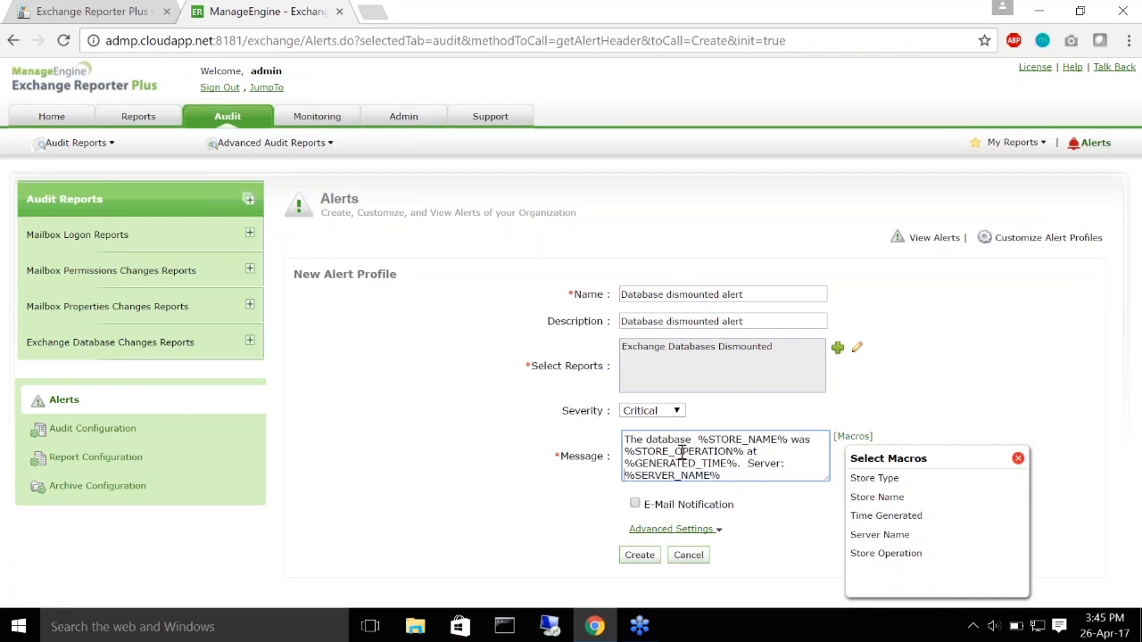
pyautogui.click(1020, 460)
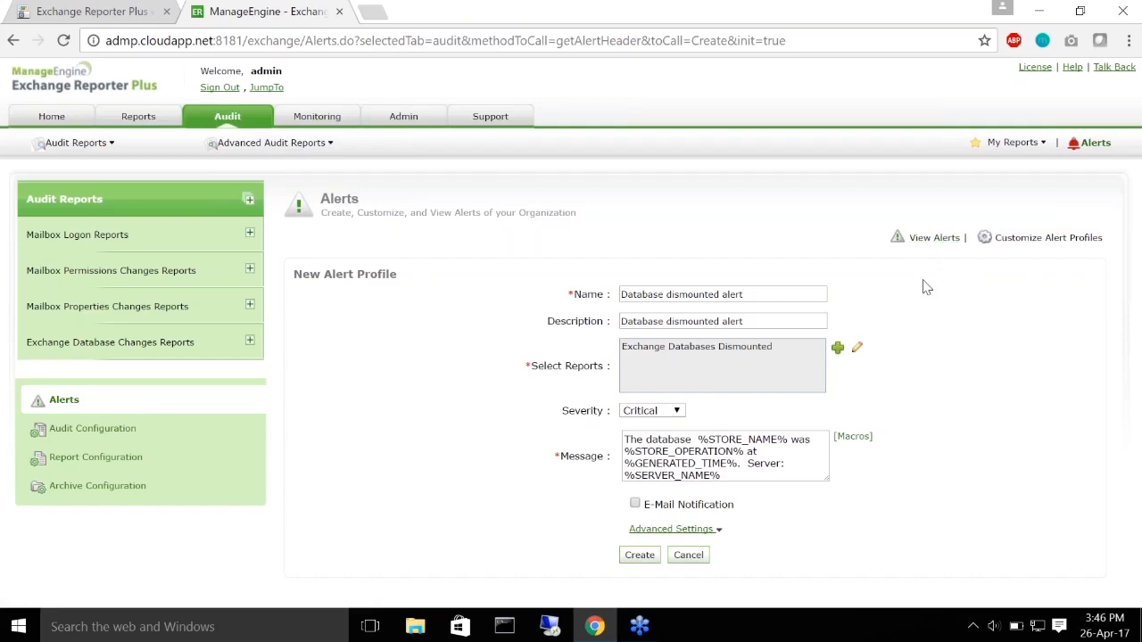
pyautogui.click(634, 505)
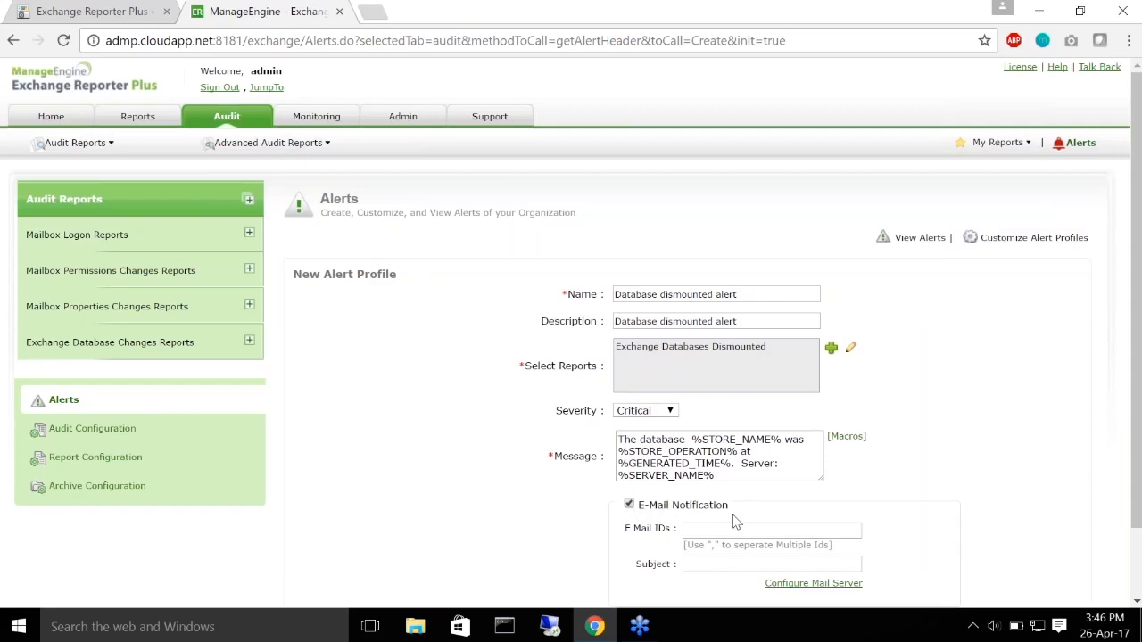
pyautogui.scroll(-1, 1068, 502)
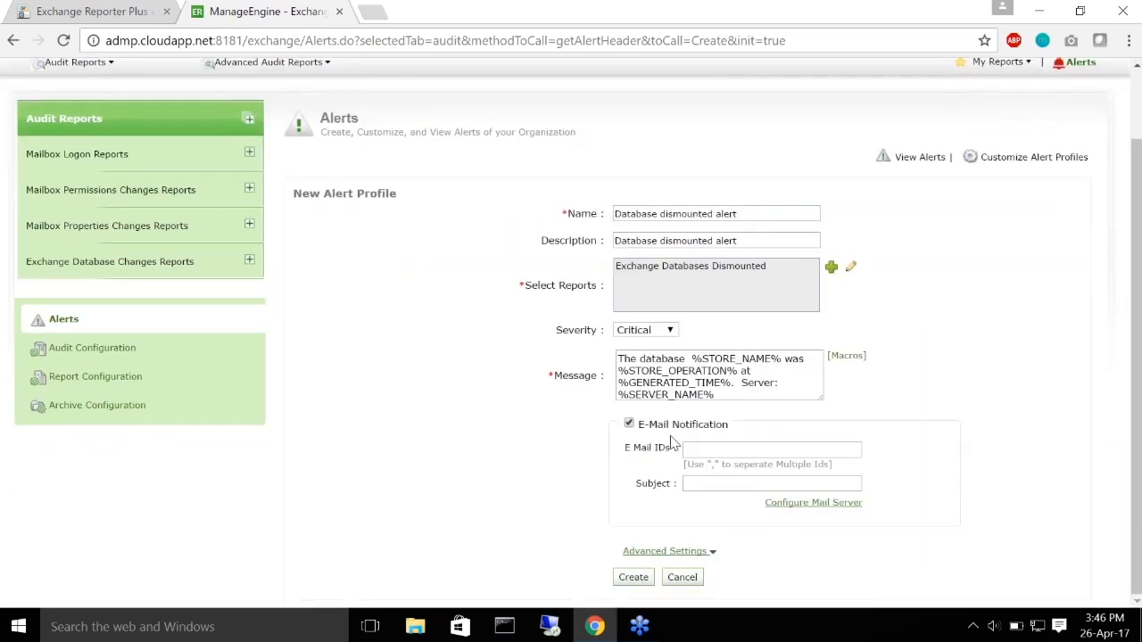
pyautogui.click(715, 452)
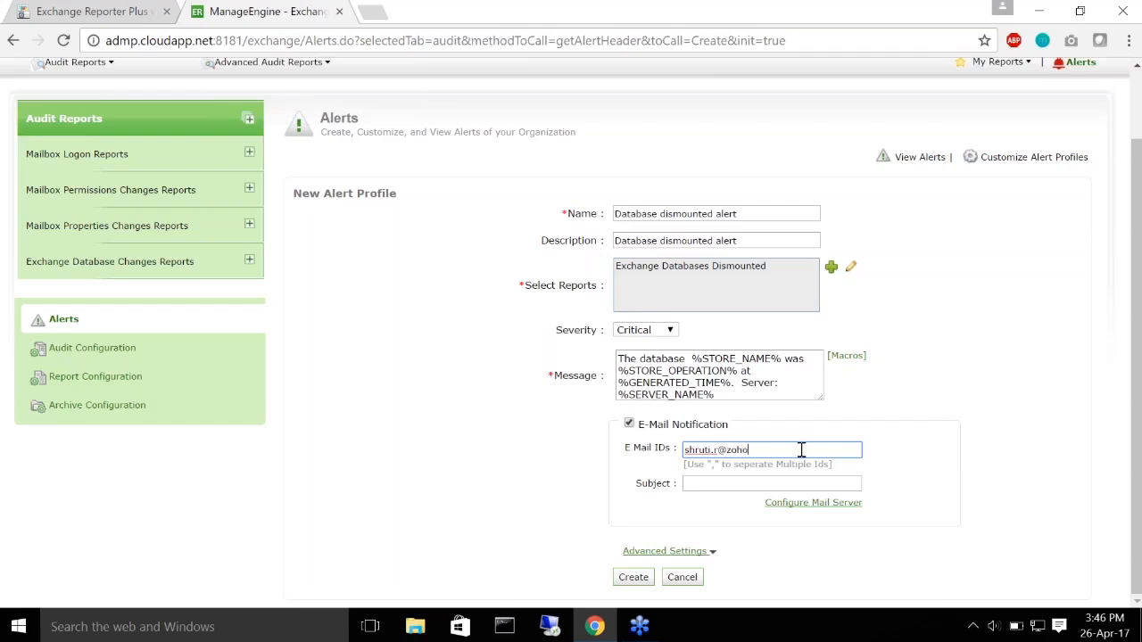
pyautogui.click(716, 486)
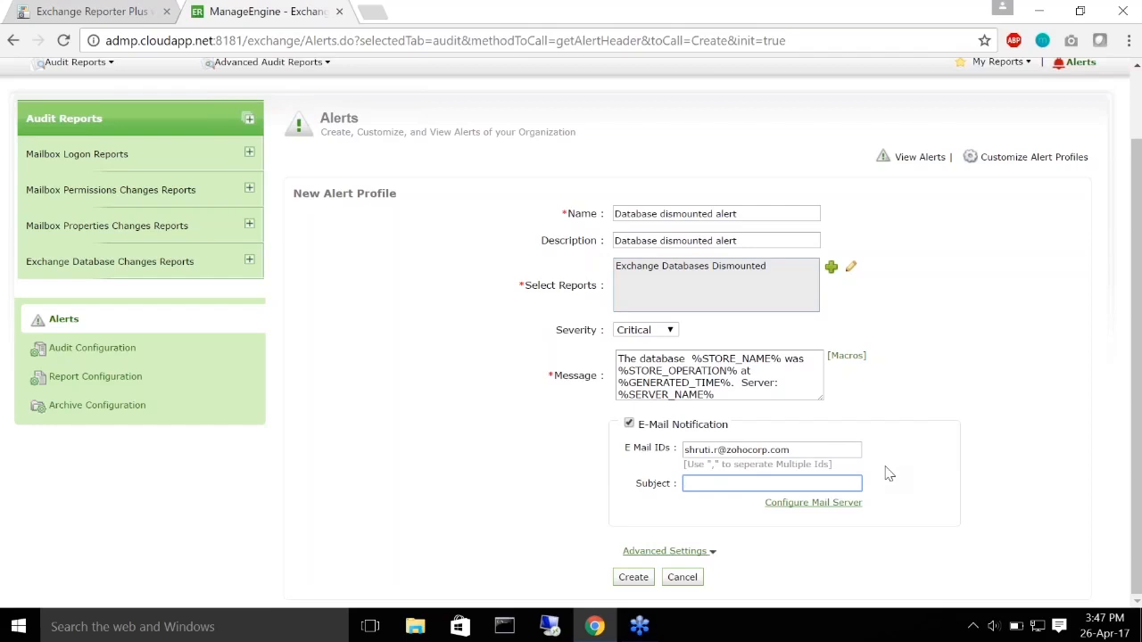
pyautogui.write('Database dismounted alert')
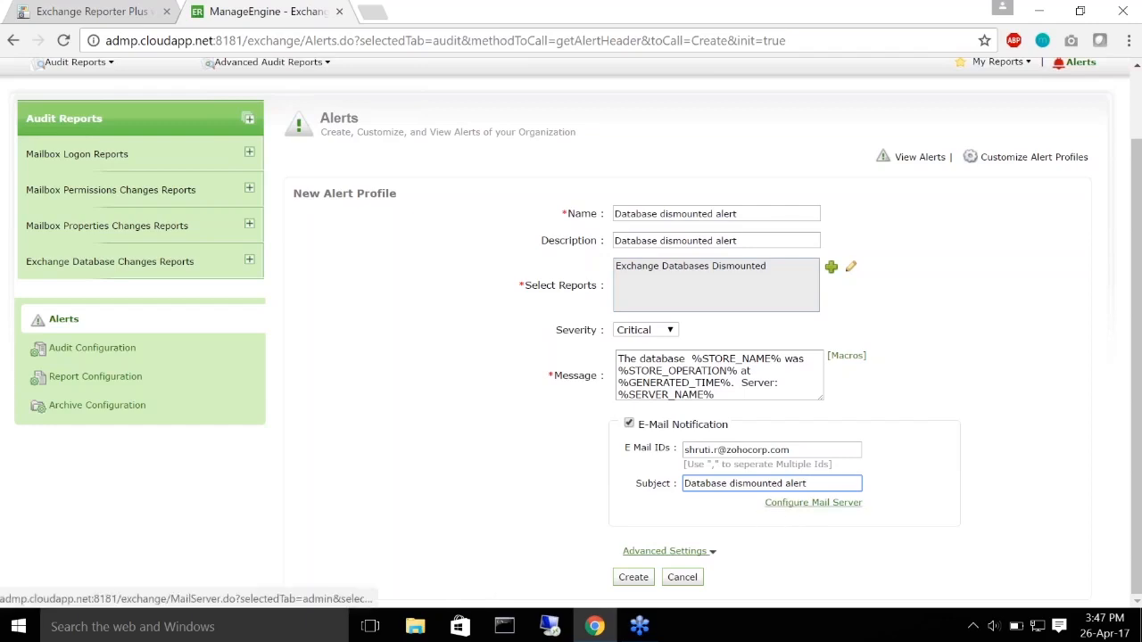
pyautogui.click(629, 424)
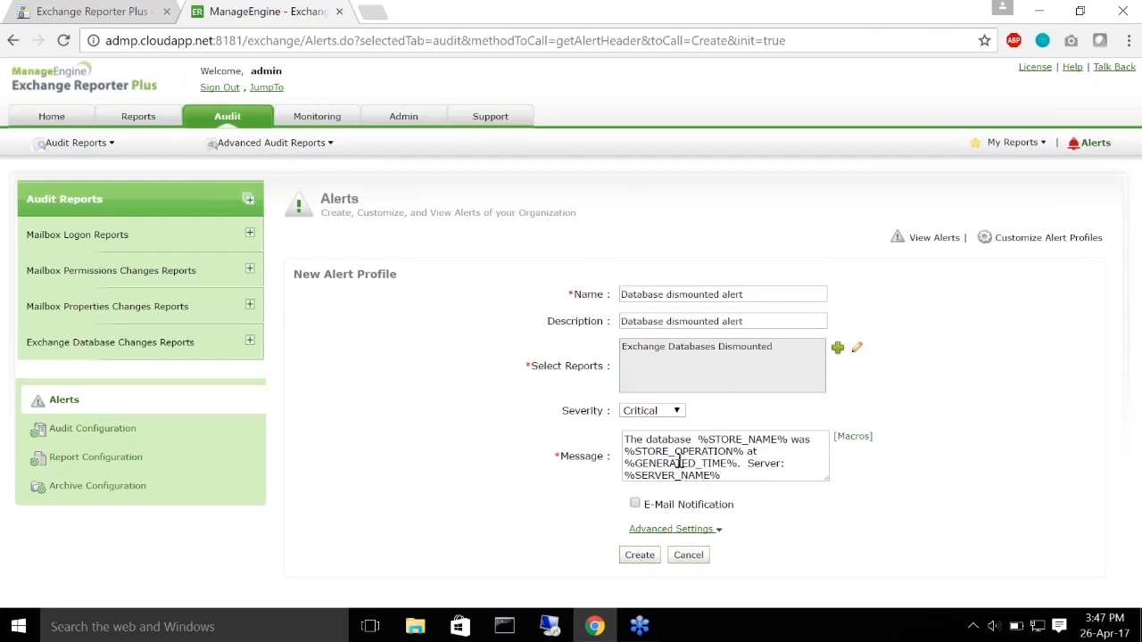
# Step: Create the 'Database dismounted alert' profile, then present the slide deck from slide 7 onto the Recap slide
pyautogui.click(636, 555)
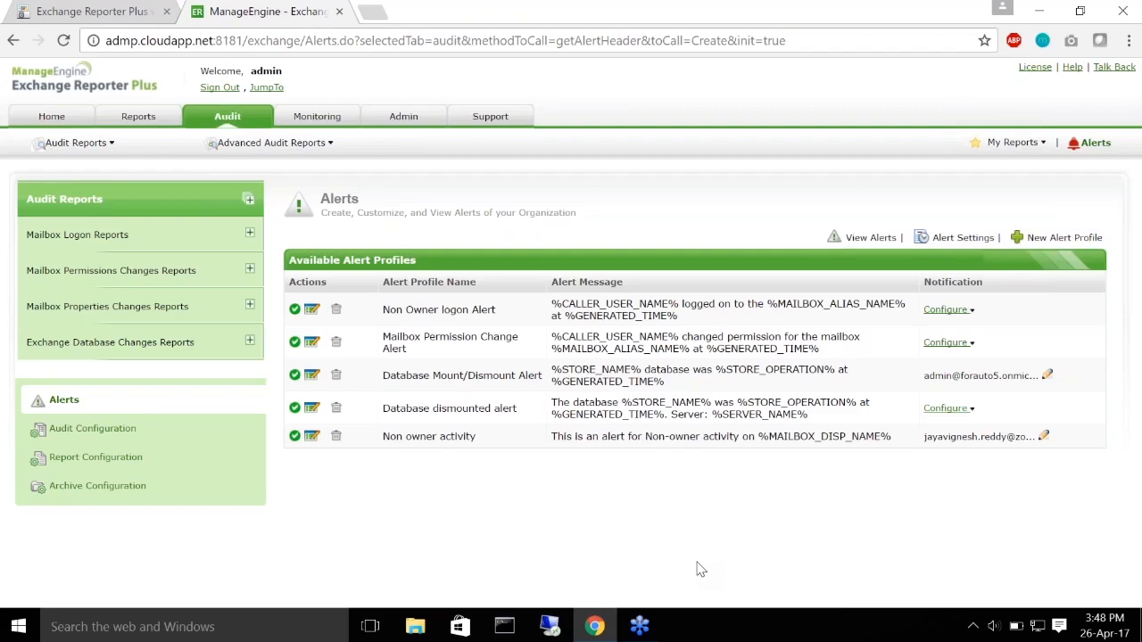
pyautogui.click(109, 9)
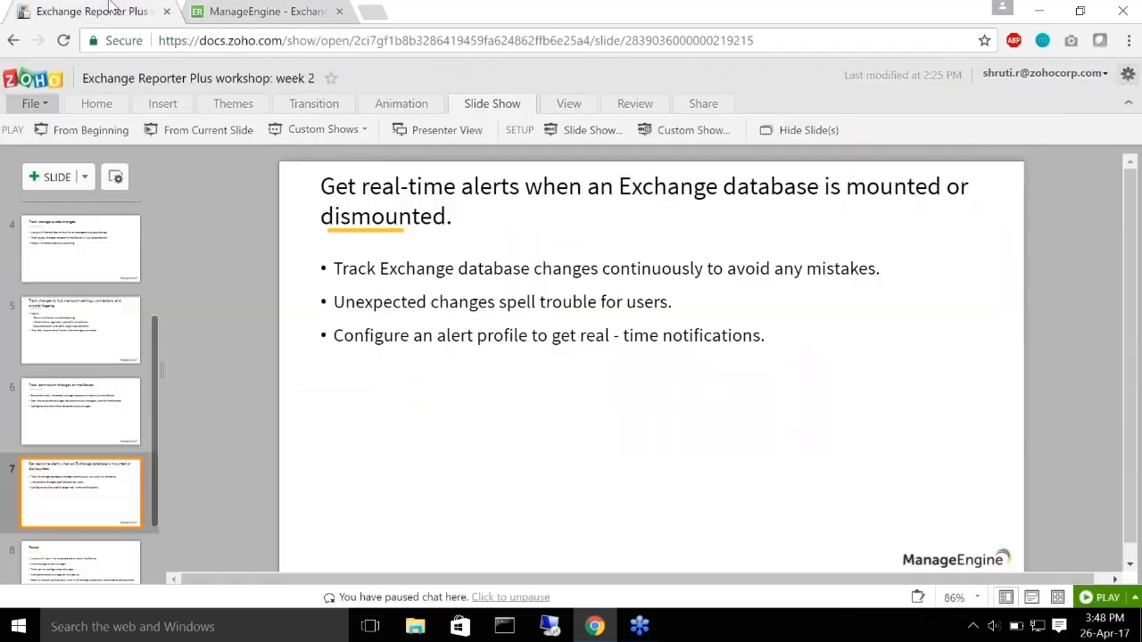
pyautogui.click(205, 130)
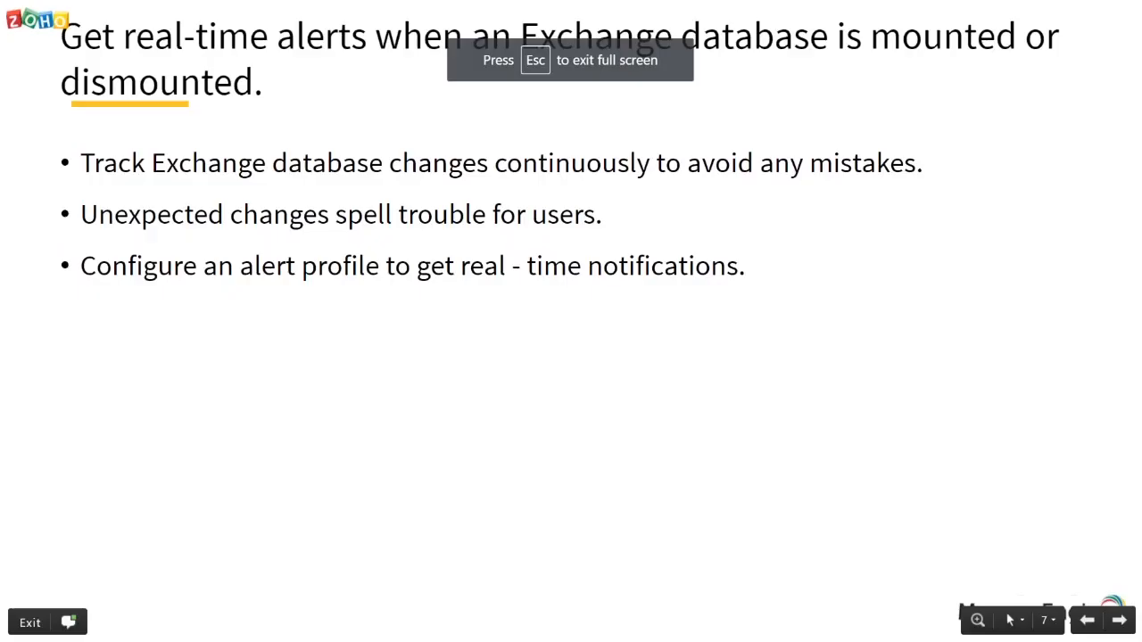
pyautogui.press('Right')
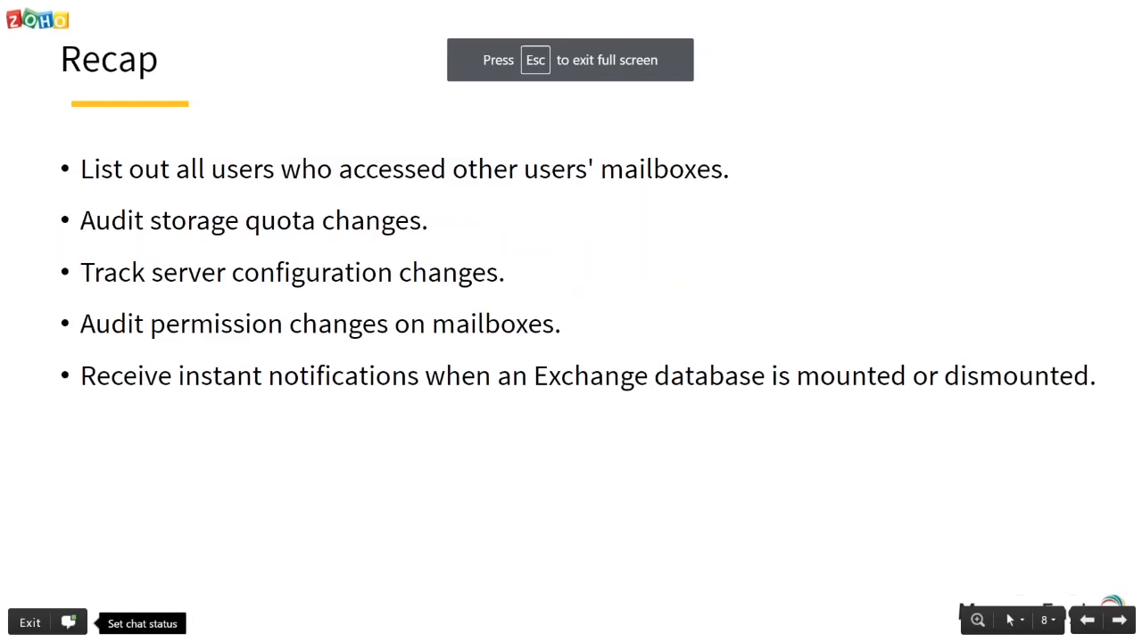